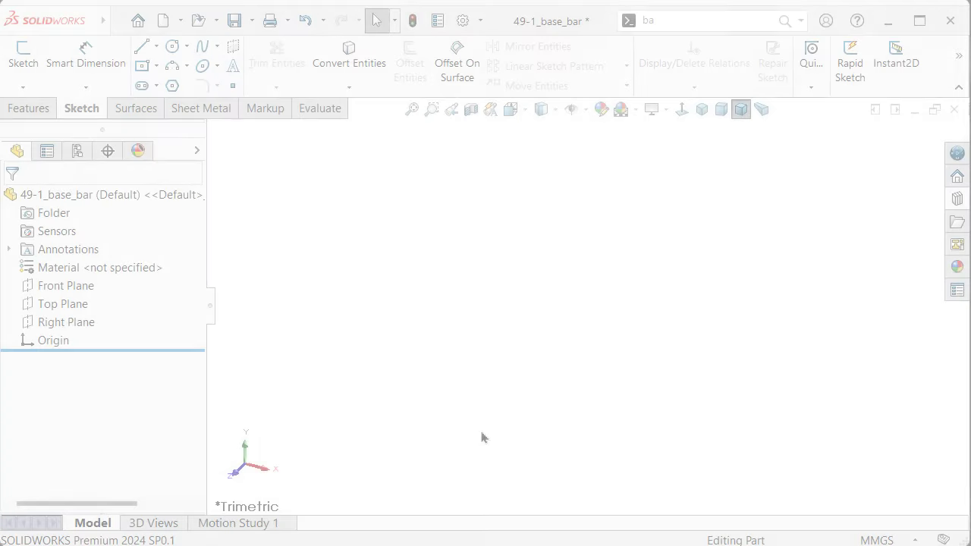
Step: Start a sketch on the Front Plane and switch the line tool to Centerline
click(90, 288)
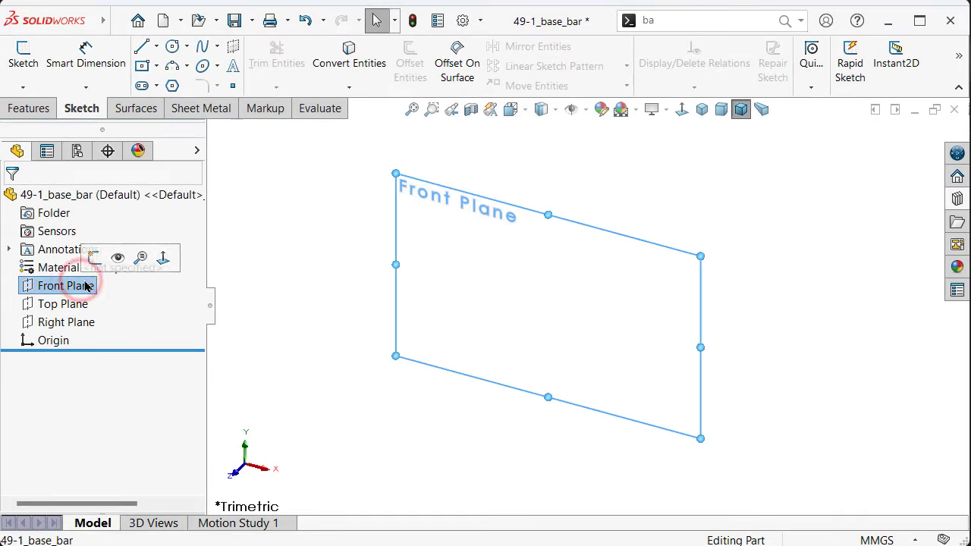
click(88, 263)
key(s)
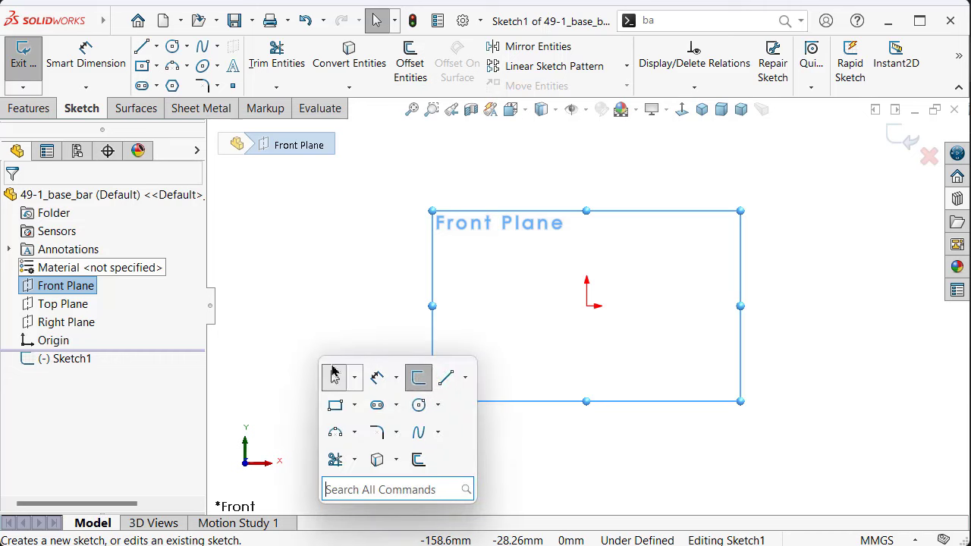
click(464, 377)
click(460, 418)
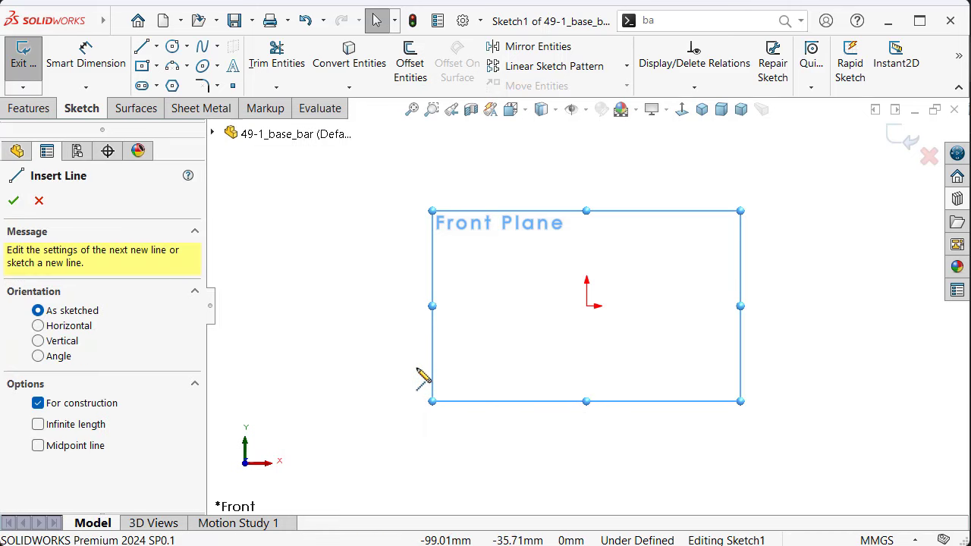
Step: Draw connected centerlines: slanted into the origin, vertical upward, then a bent path back to the origin
click(460, 364)
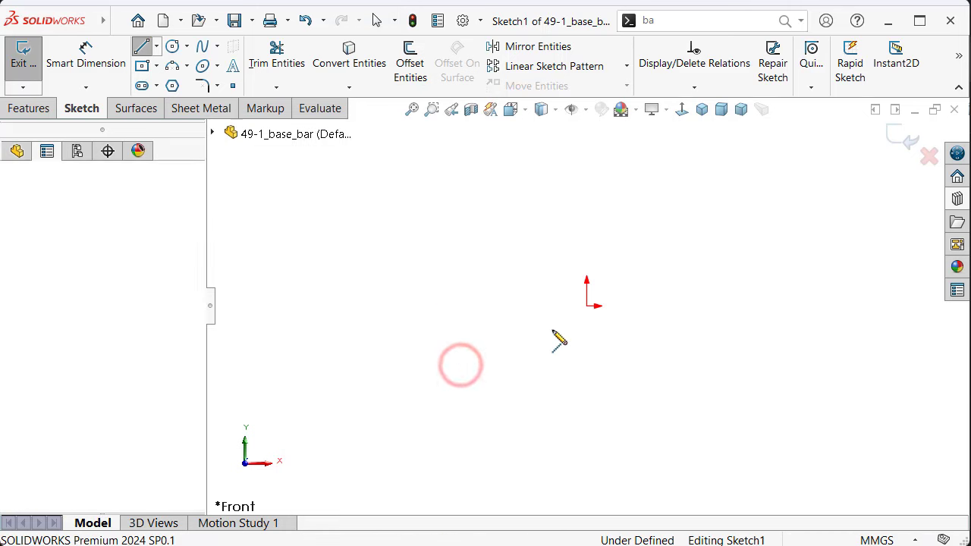
click(586, 306)
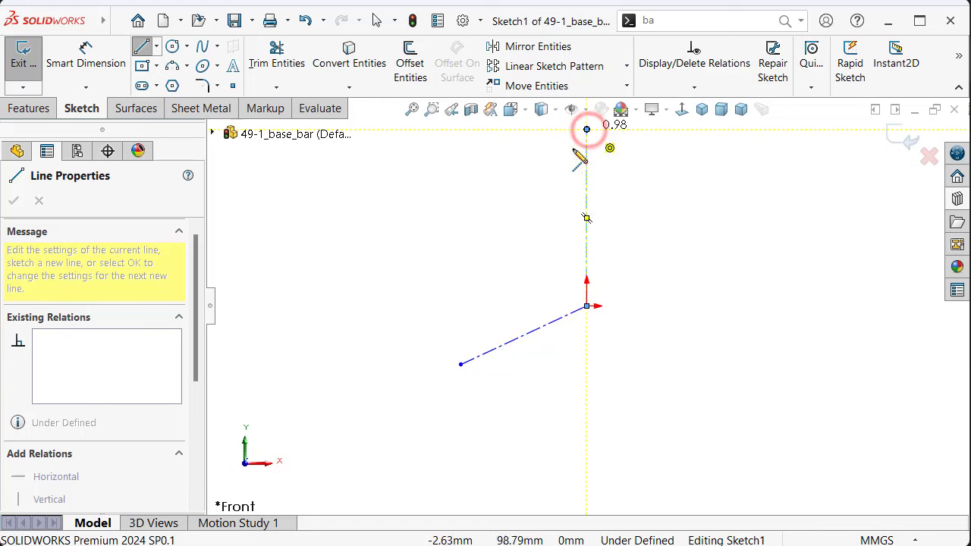
click(586, 130)
click(545, 218)
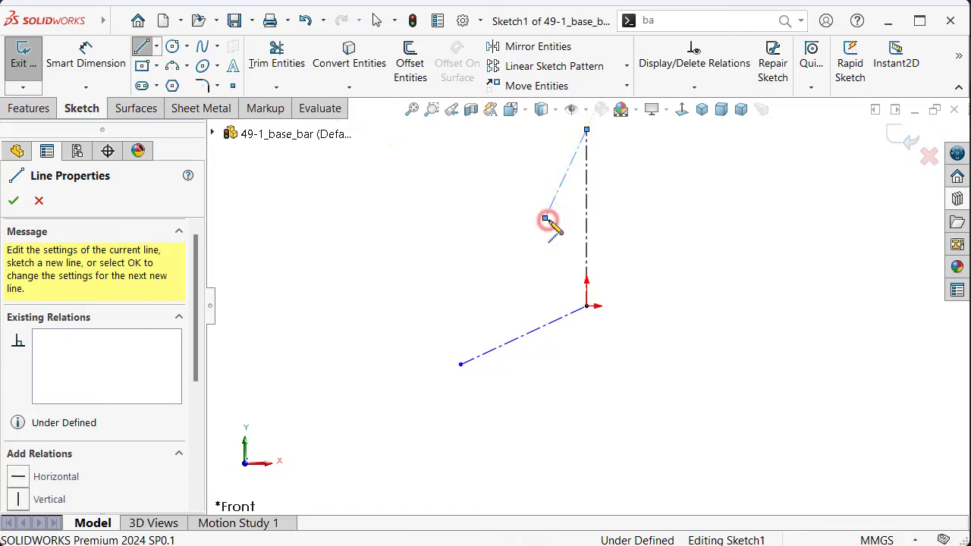
click(586, 306)
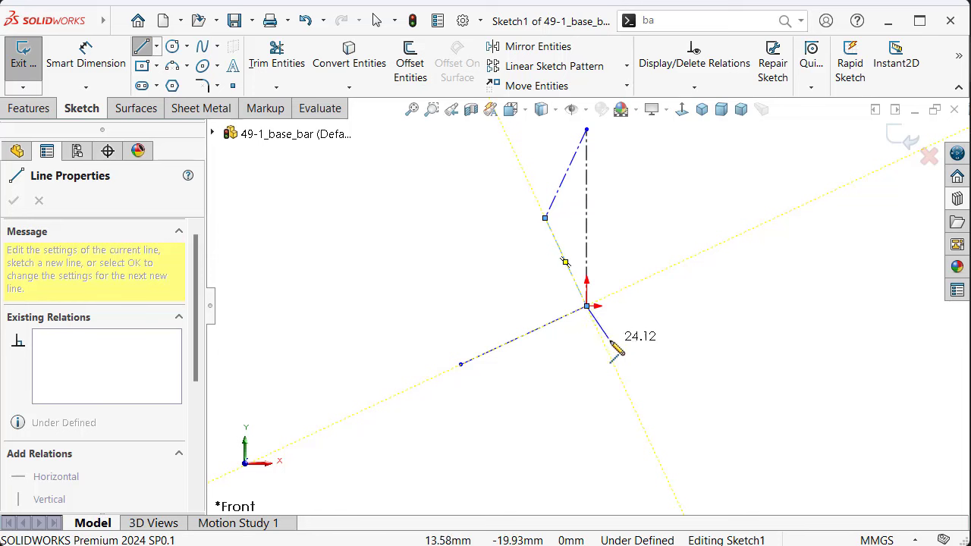
right_click(638, 352)
click(652, 354)
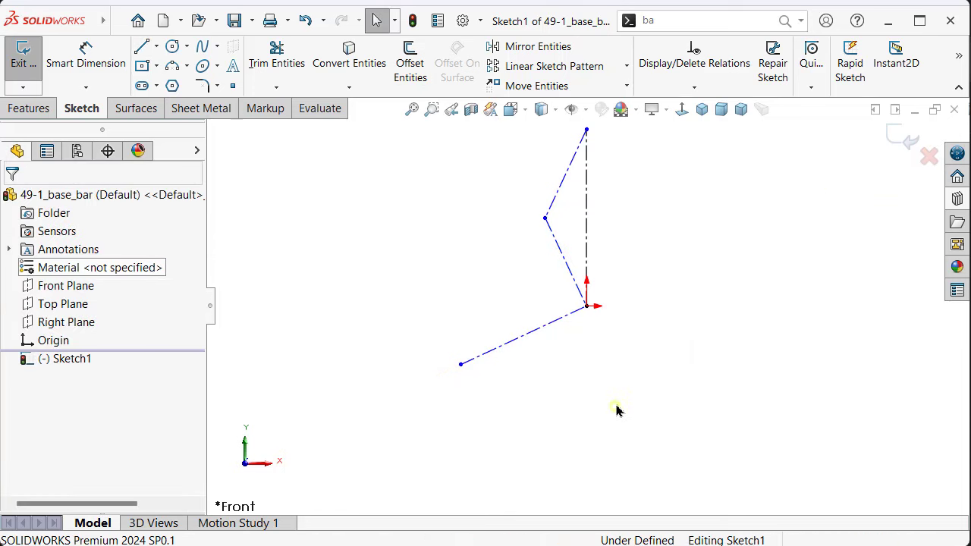
right_drag(617, 407, 618, 291)
Step: Dimension the vertical centerline at 96.5 mm
click(590, 230)
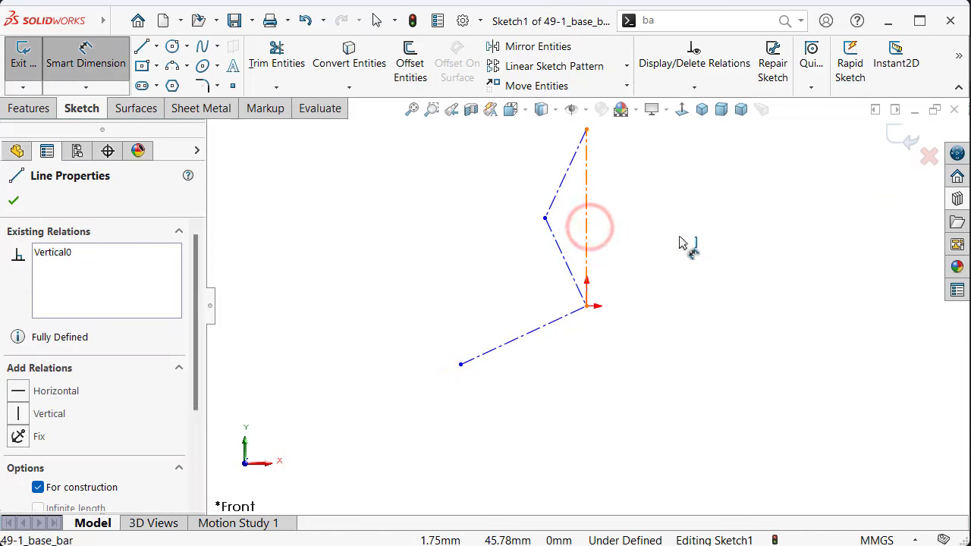
click(690, 241)
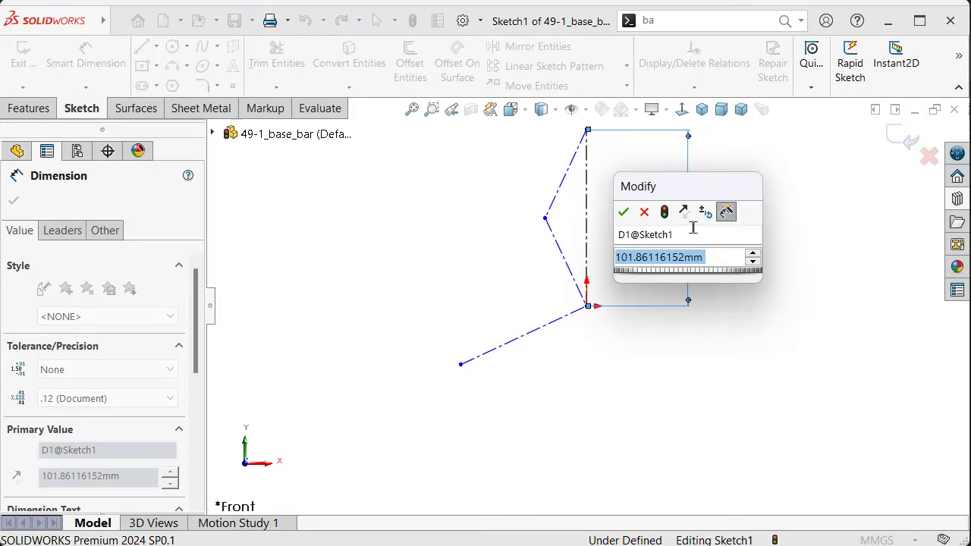
text(96.5)
key(Return)
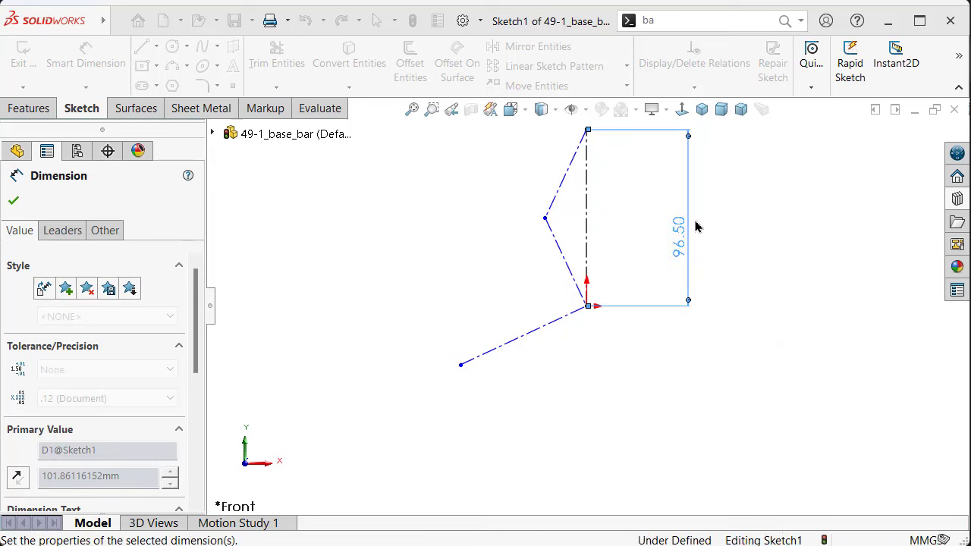
scroll(584, 262, down, 2)
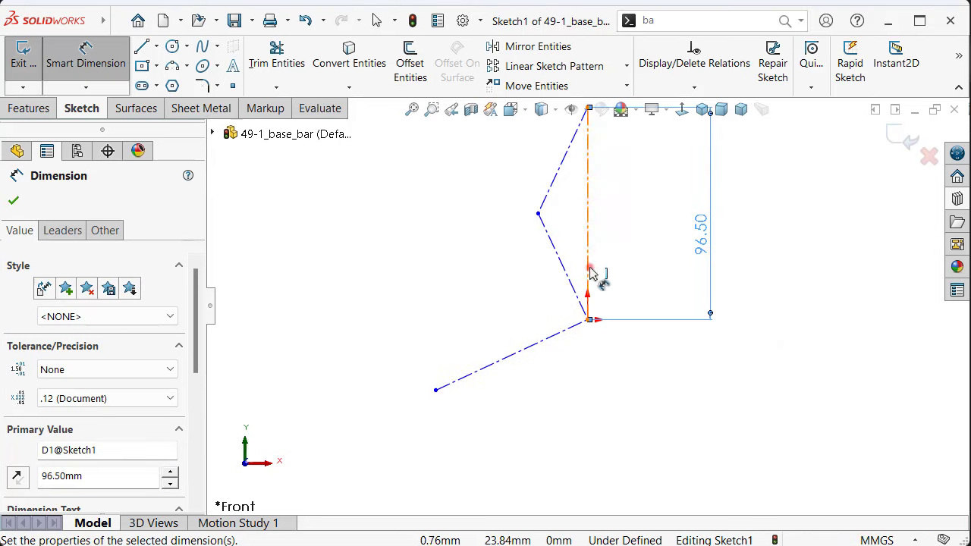
Step: Set the angle between the vertical centerline and the lower slanted line to 105°
click(590, 274)
click(565, 330)
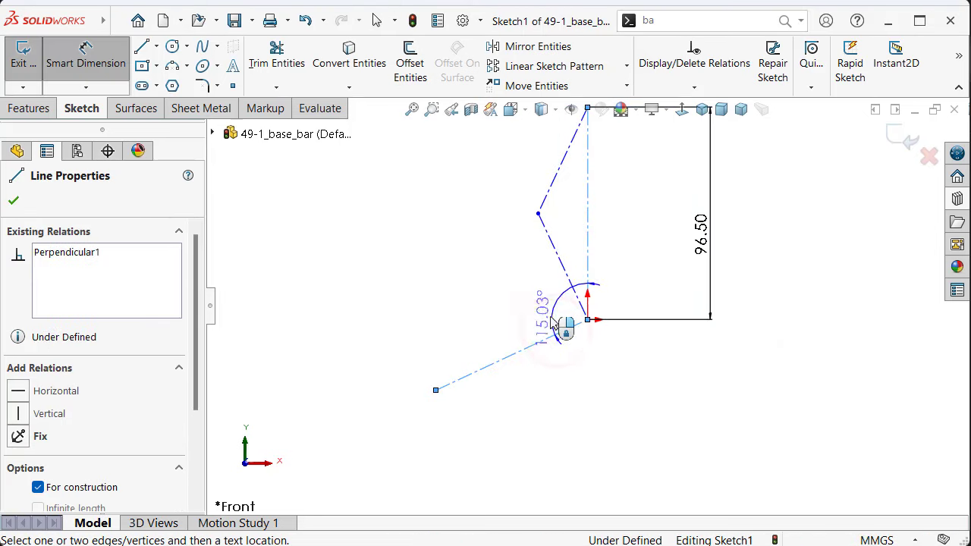
click(556, 323)
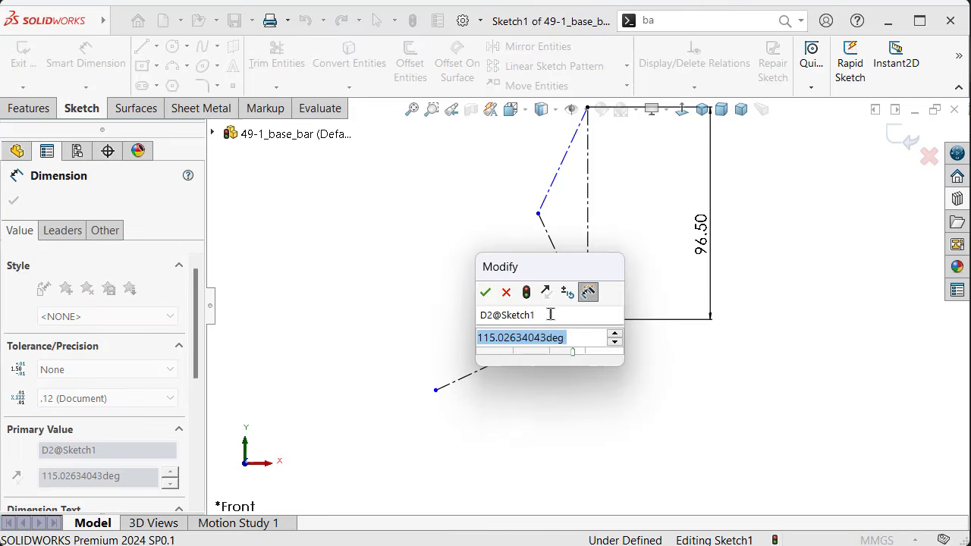
text(105)
key(Return)
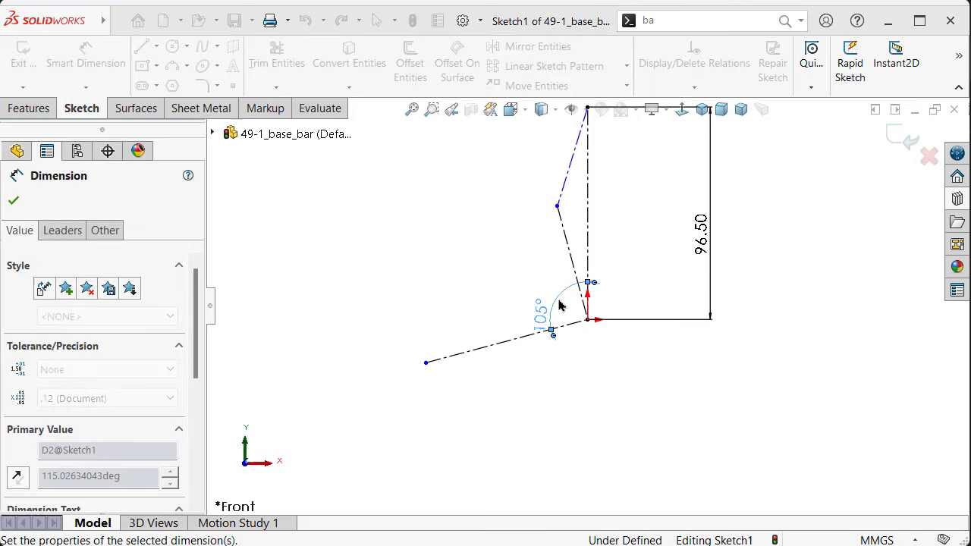
scroll(566, 275, down, 1)
scroll(572, 265, down, 1)
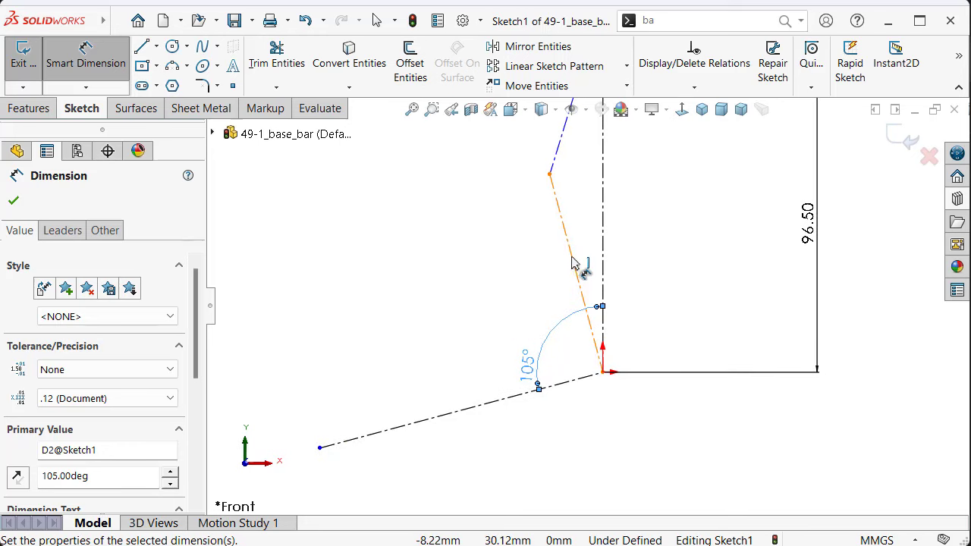
Step: Dimension the lower slanted centerline at 45 mm
click(489, 404)
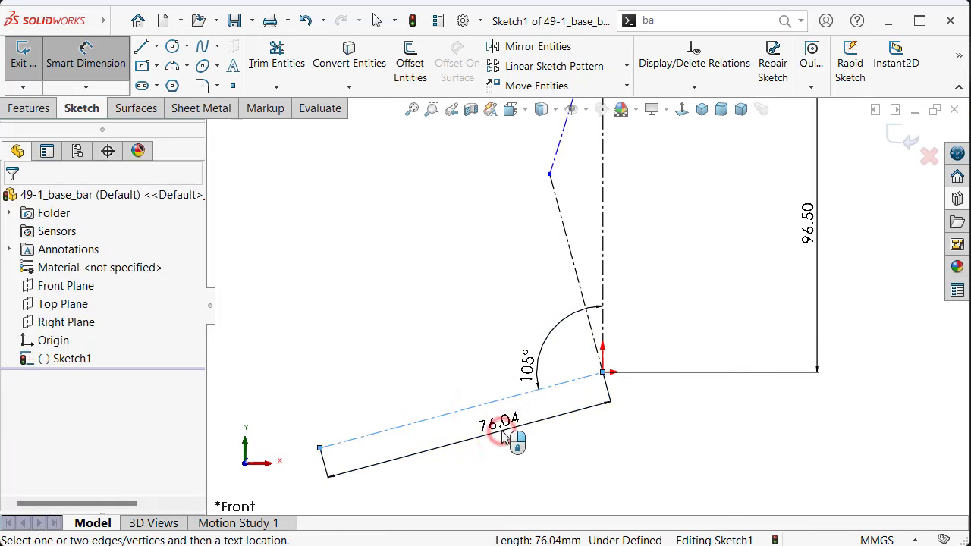
click(508, 439)
text(45)
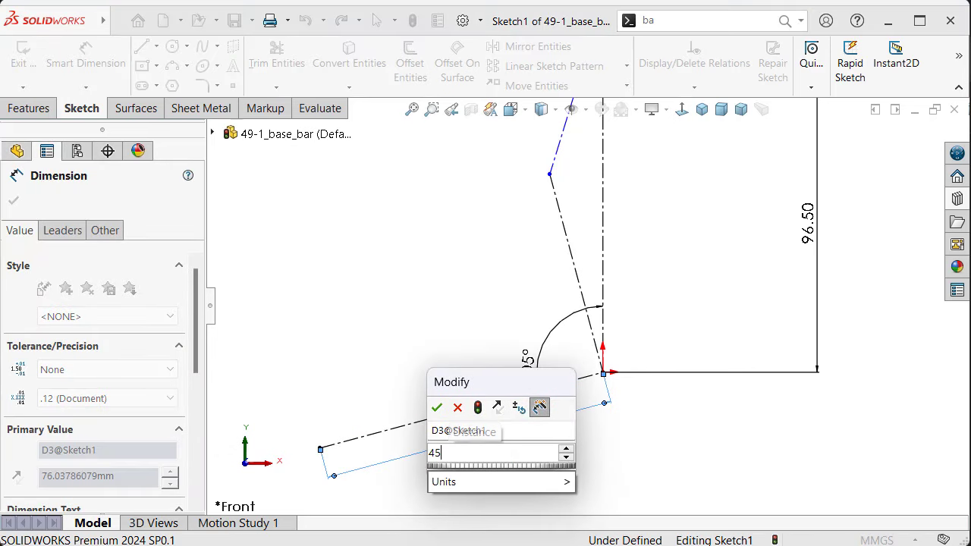
key(Return)
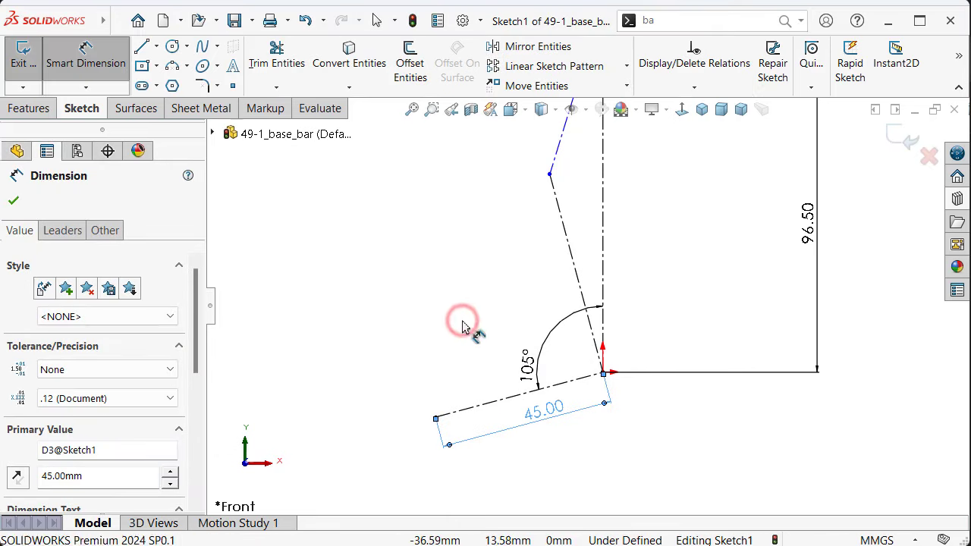
click(464, 327)
scroll(574, 260, up, 2)
scroll(610, 193, down, 3)
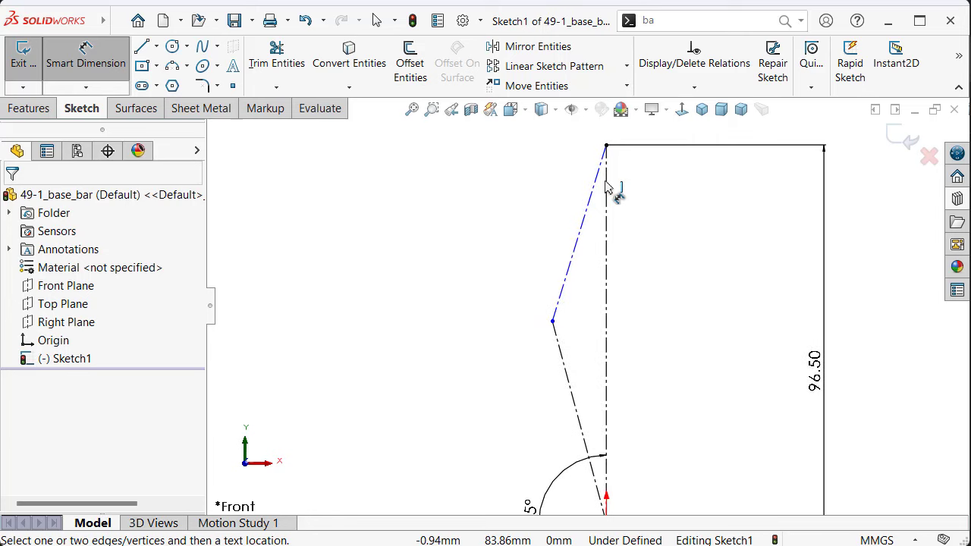
scroll(601, 249, up, 2)
Step: Add an equal-length relation between the upper and lower segments of the bent path
key(Escape)
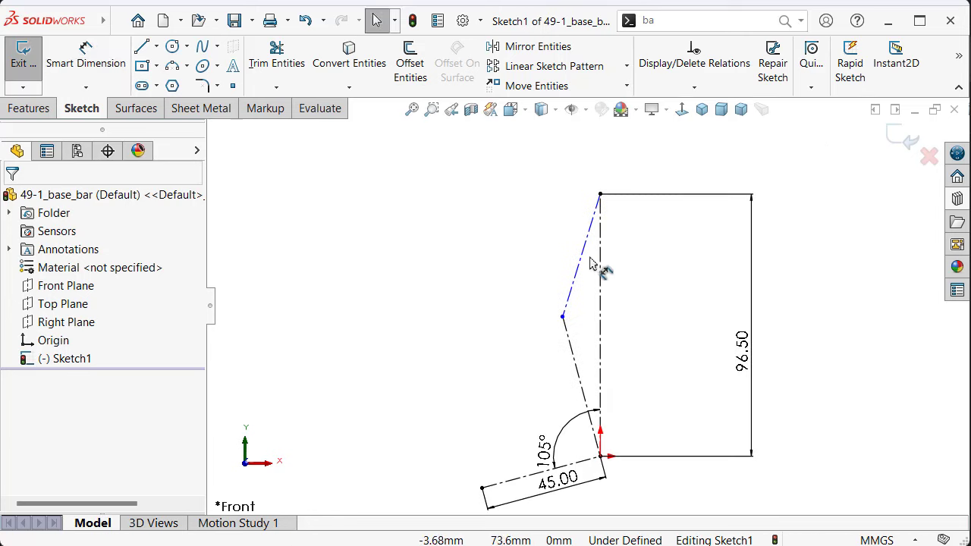
click(577, 263)
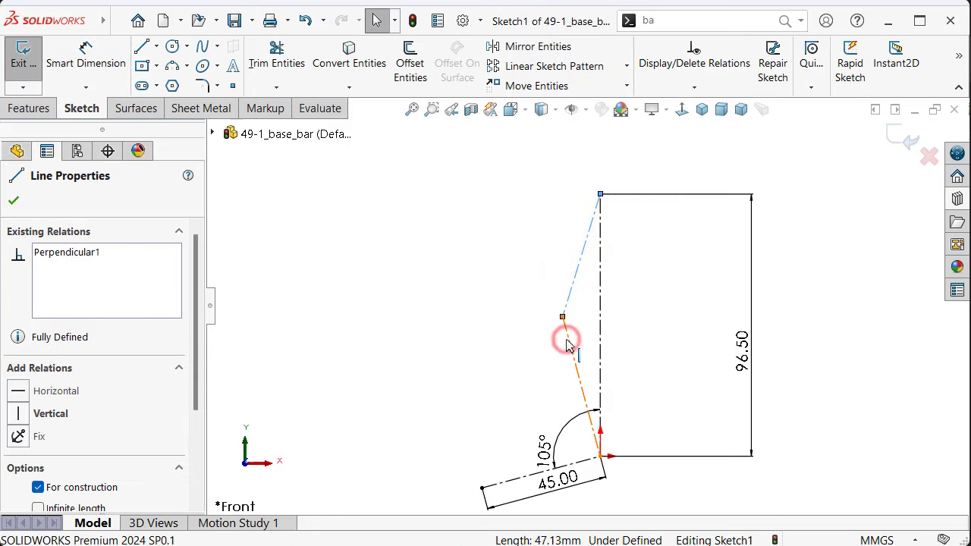
ctrl+click(566, 334)
click(725, 272)
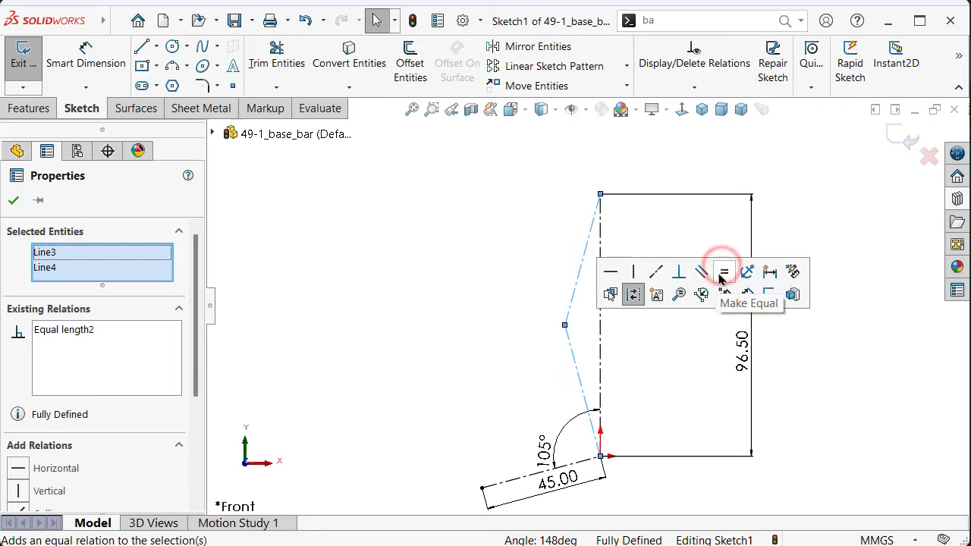
click(504, 302)
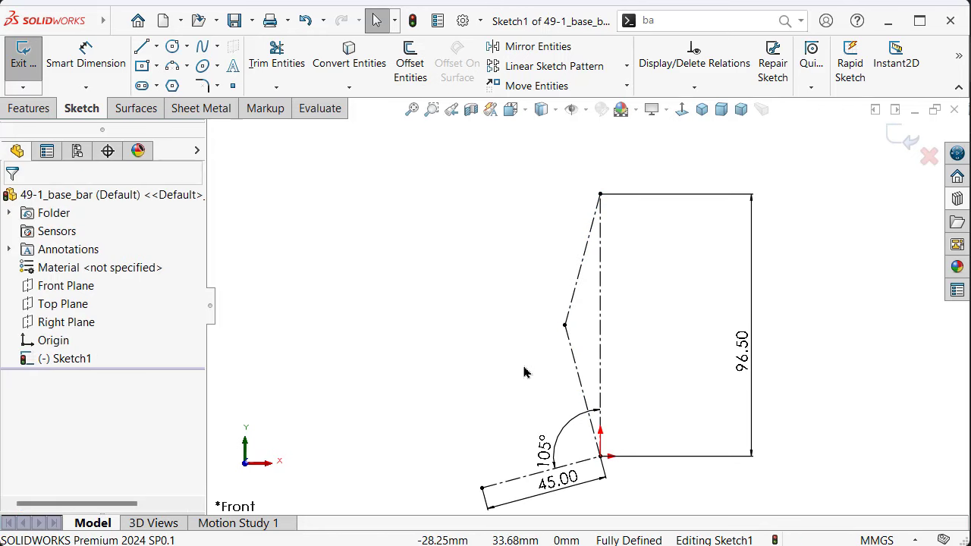
scroll(573, 425, up, 1)
scroll(580, 417, up, 1)
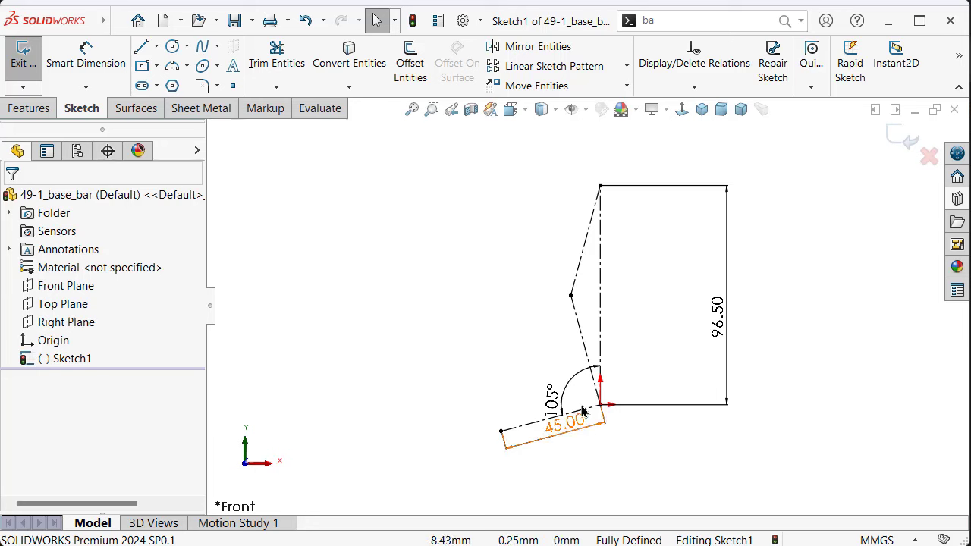
scroll(562, 371, down, 2)
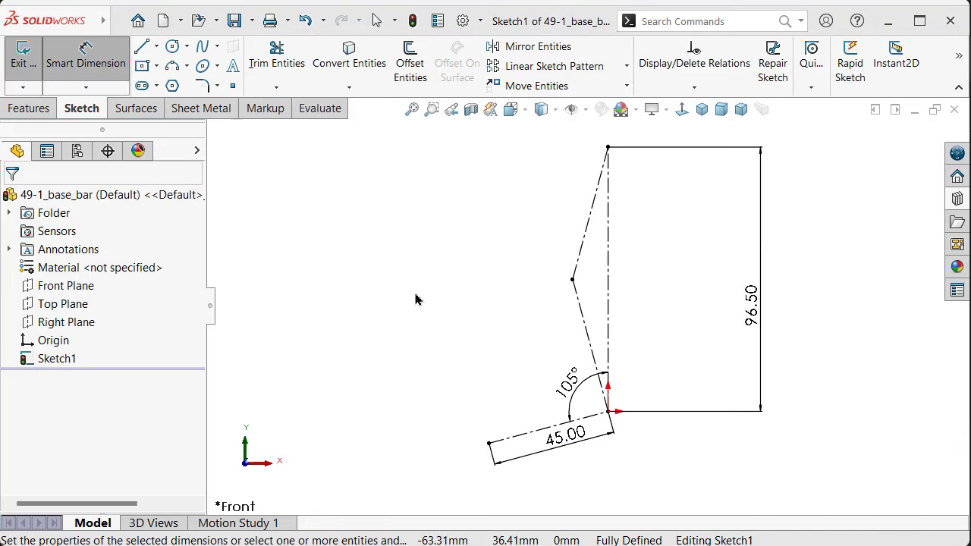
key(s)
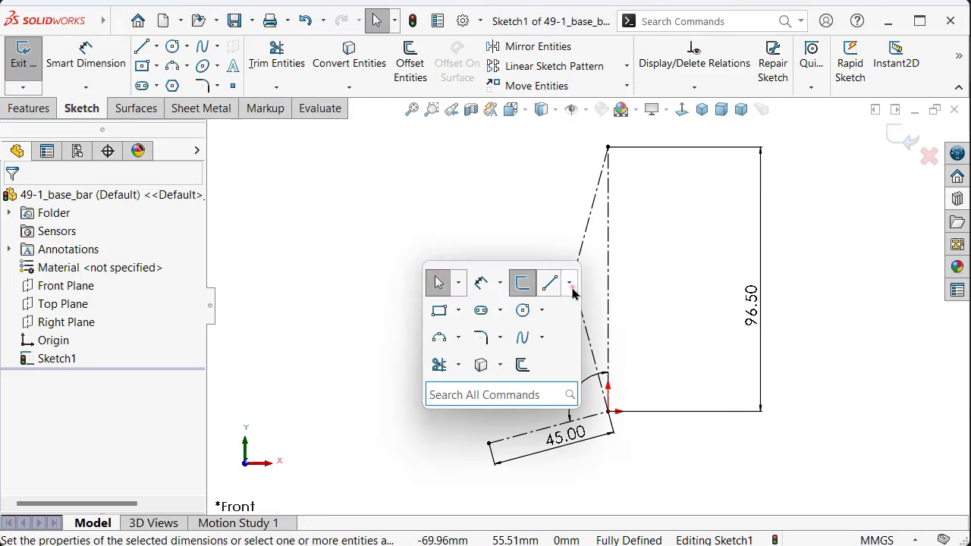
click(569, 282)
Step: Draw a horizontal centerline through the bend point
click(586, 327)
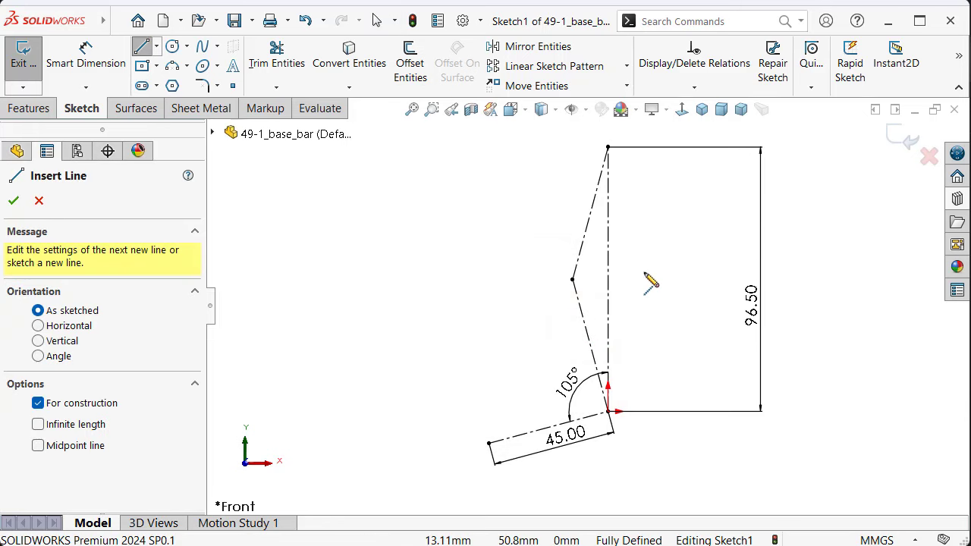
click(643, 280)
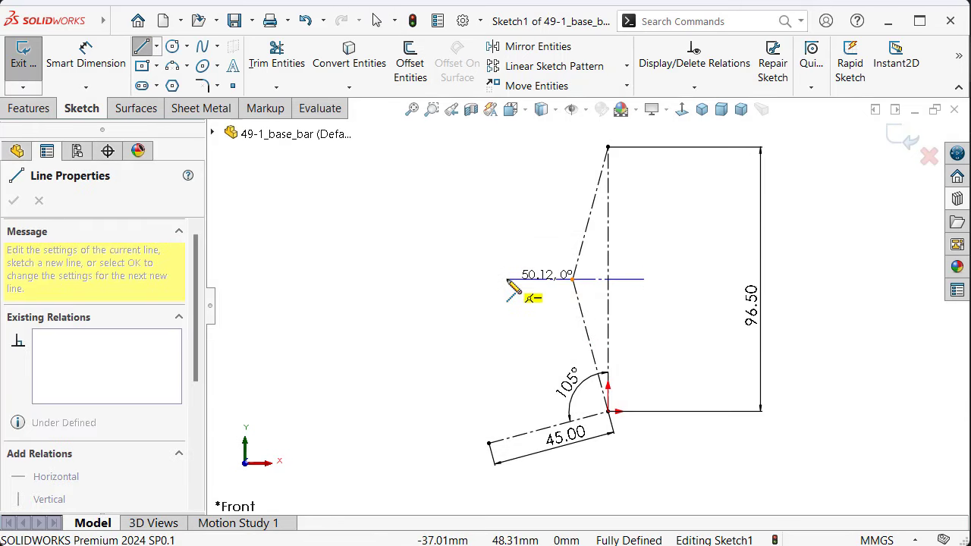
right_click(507, 279)
click(523, 310)
scroll(650, 277, down, 3)
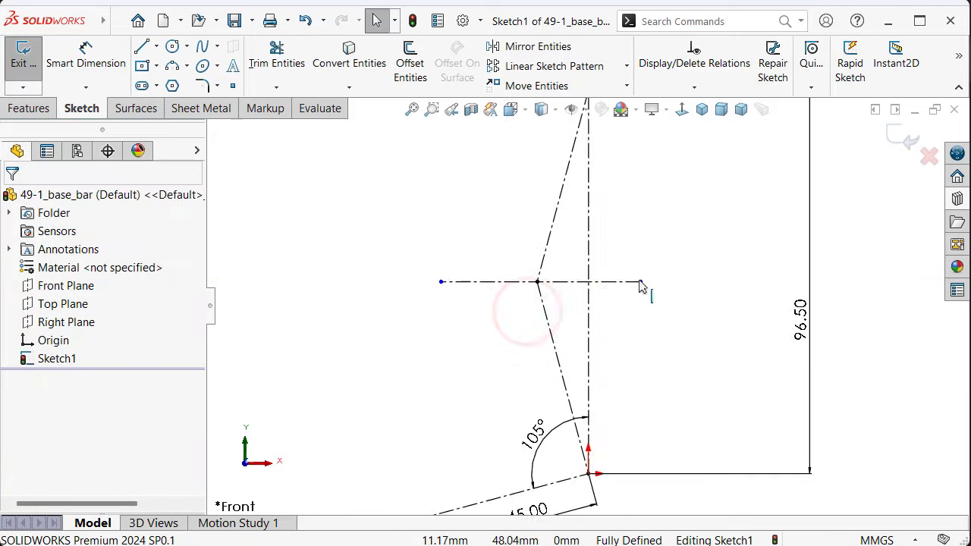
right_drag(731, 340, 694, 237)
Step: Dimension the right-hand part of the horizontal centerline at 14.65 mm
click(633, 289)
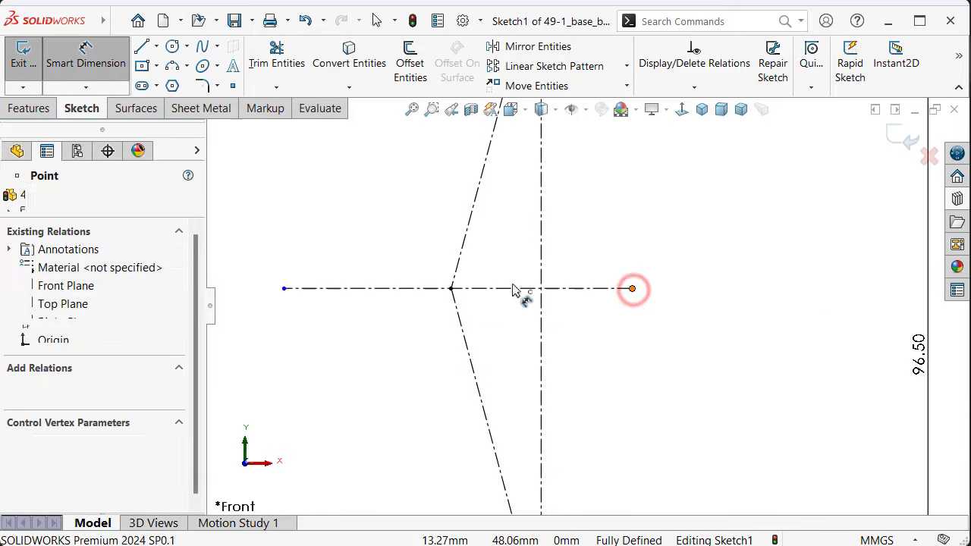
click(452, 289)
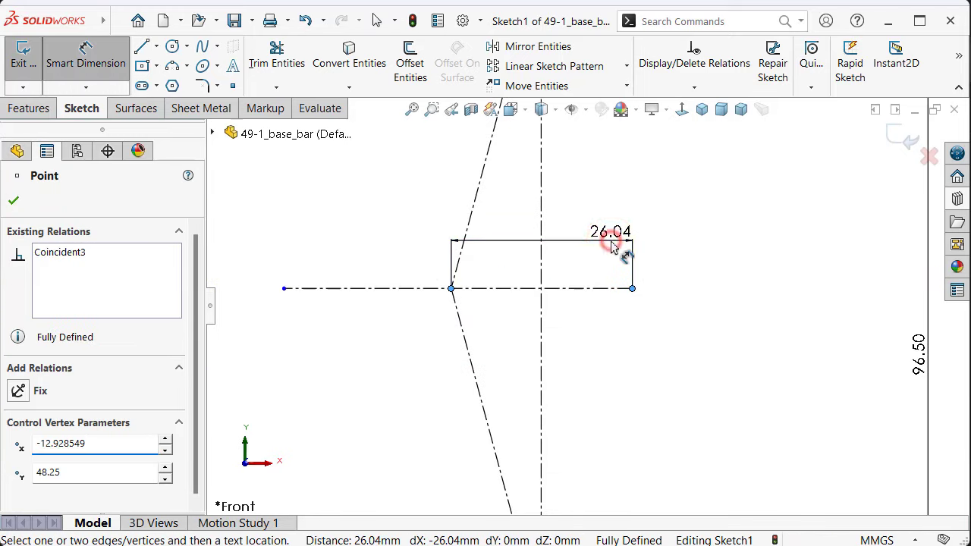
click(612, 248)
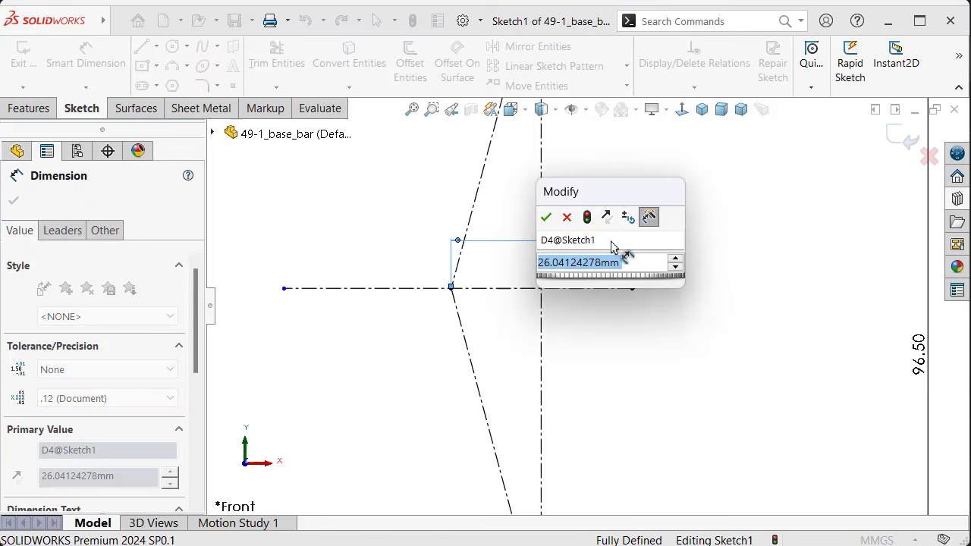
text(14)
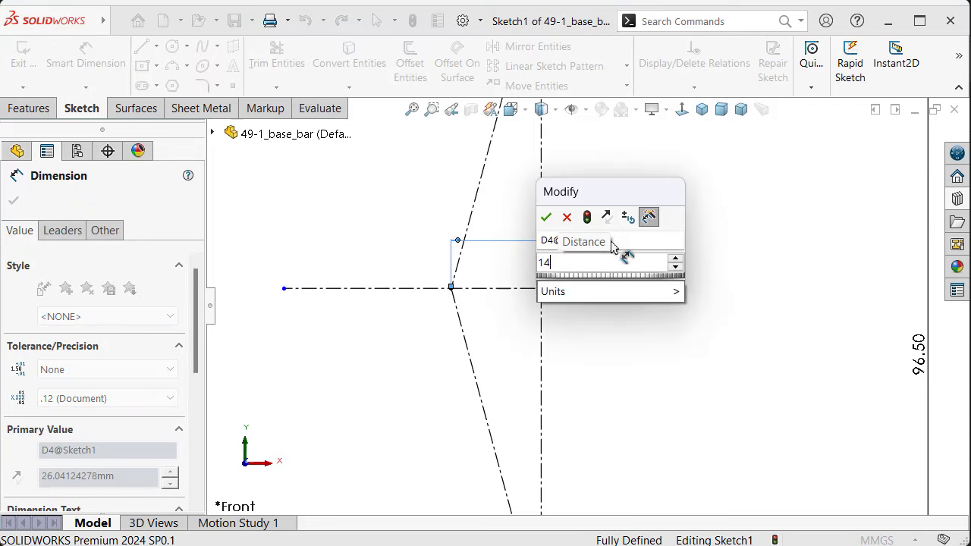
text(.65)
key(Return)
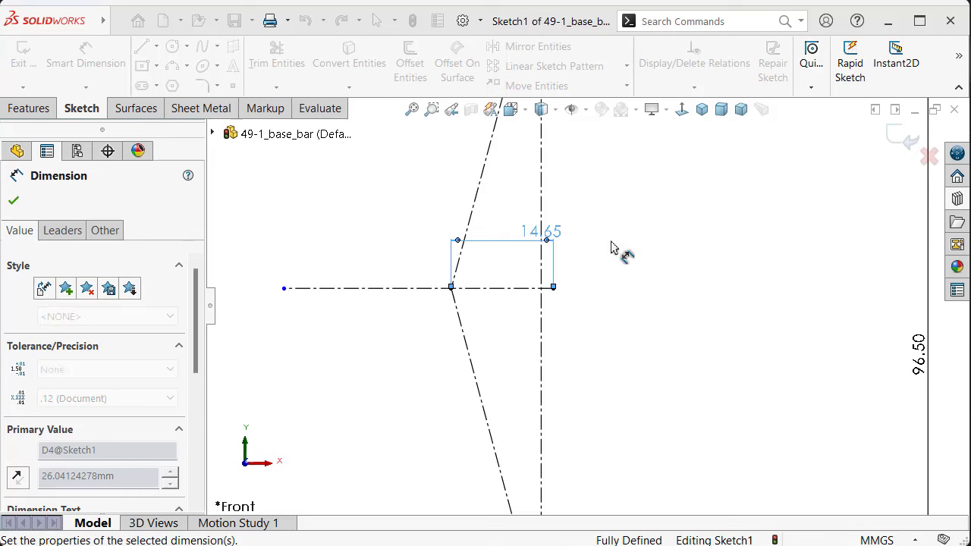
click(284, 290)
Step: Dimension the left-hand part of the horizontal centerline at 13.15 mm
click(450, 289)
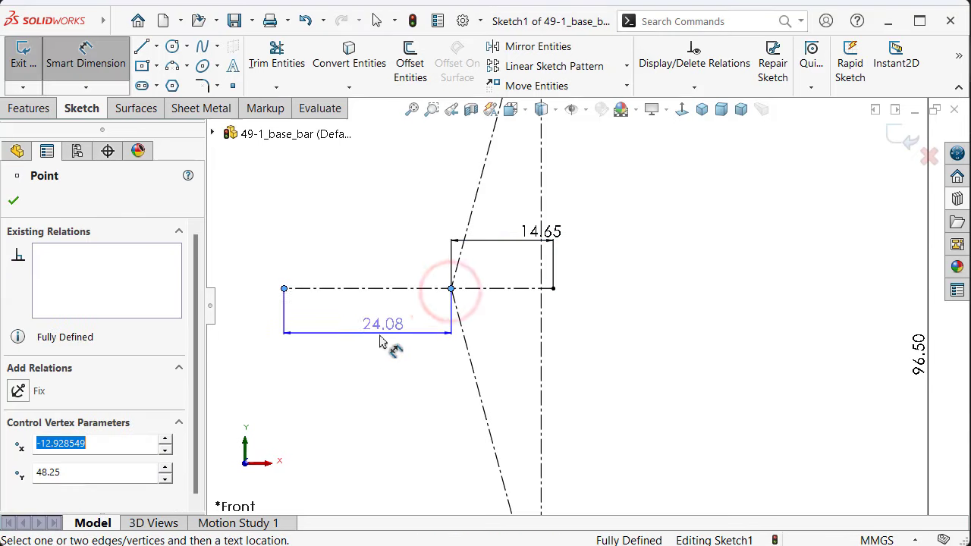
click(370, 344)
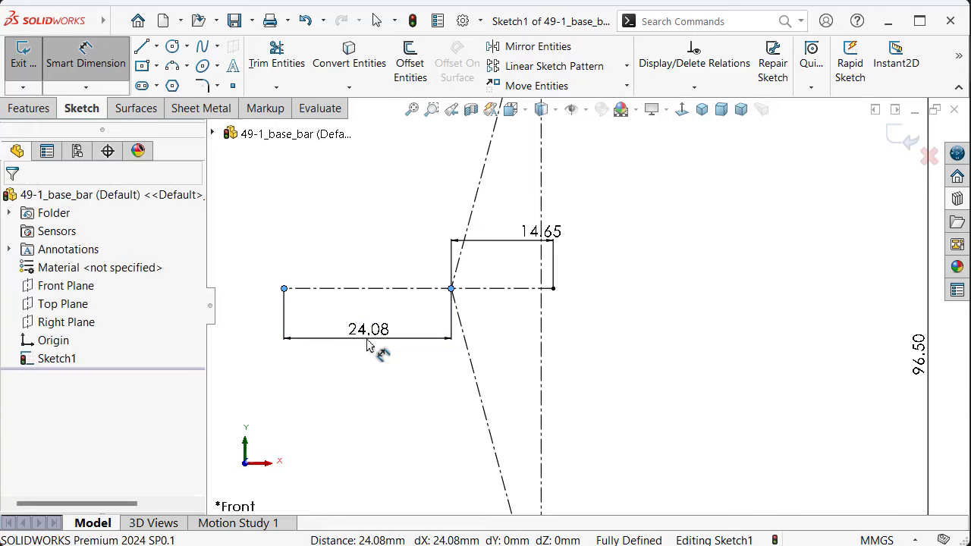
text(12)
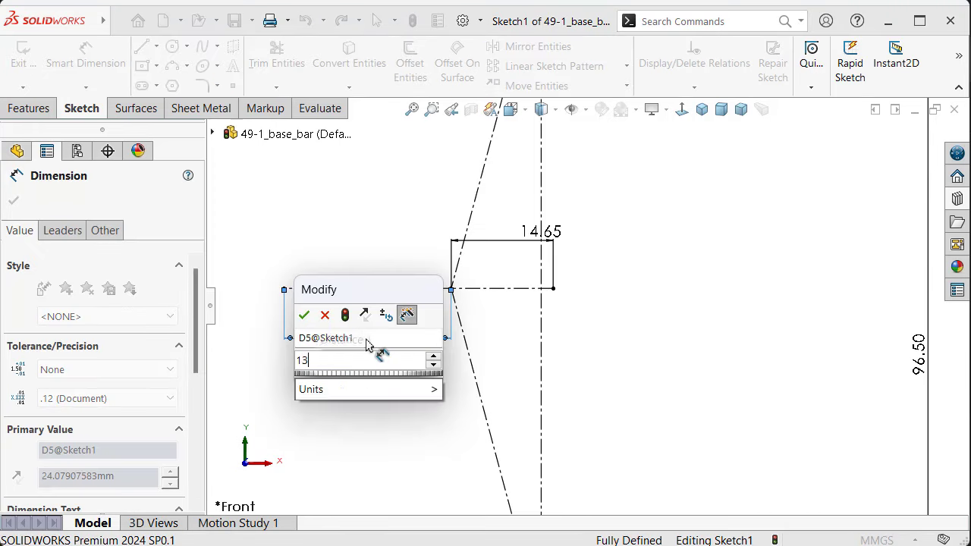
text(.5)
key(Escape)
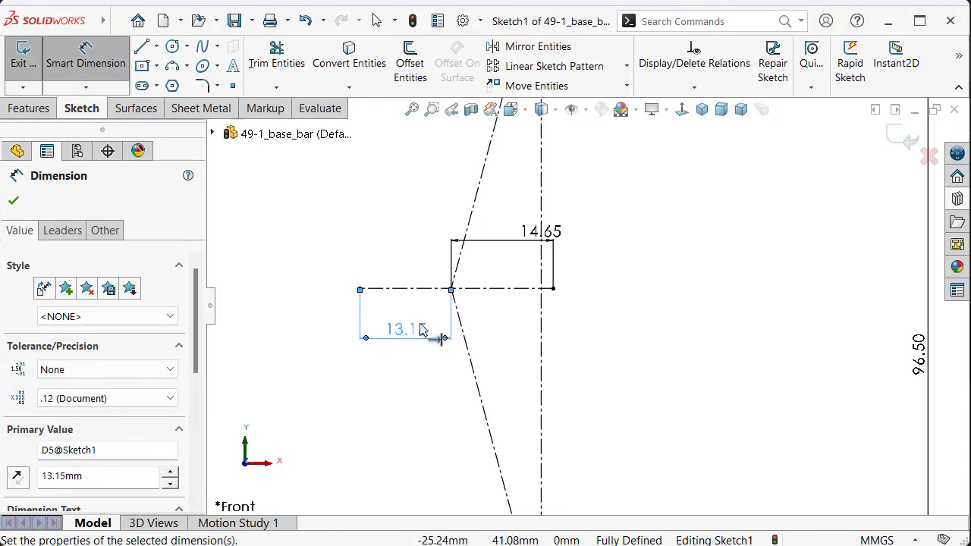
click(689, 302)
Step: Move the 14.65 and 13.15 dimensions below the horizontal centerline
click(533, 234)
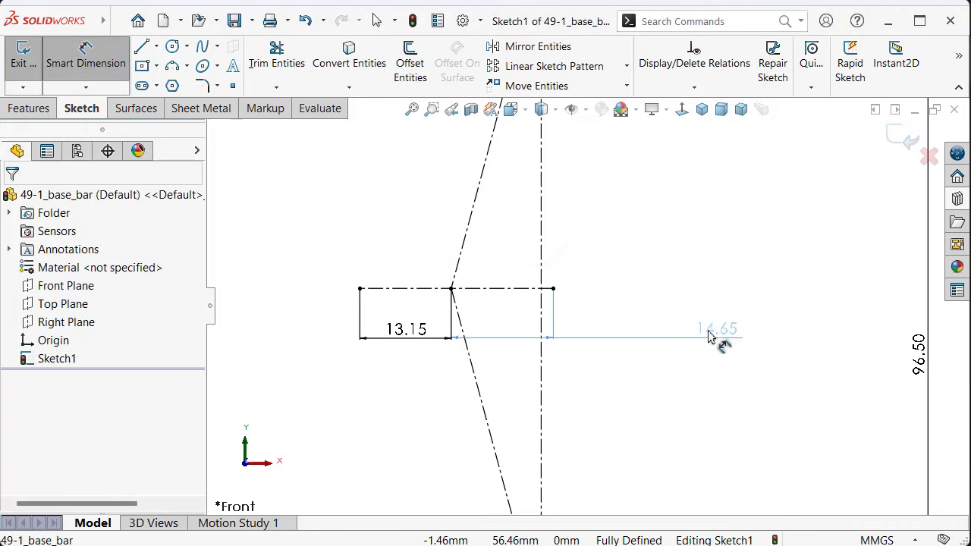
click(714, 338)
click(651, 298)
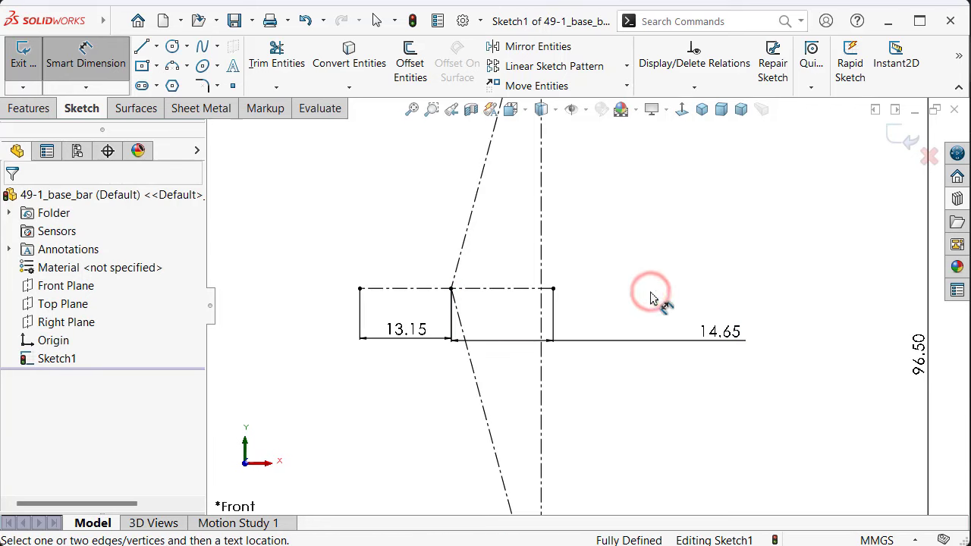
drag(411, 337, 378, 364)
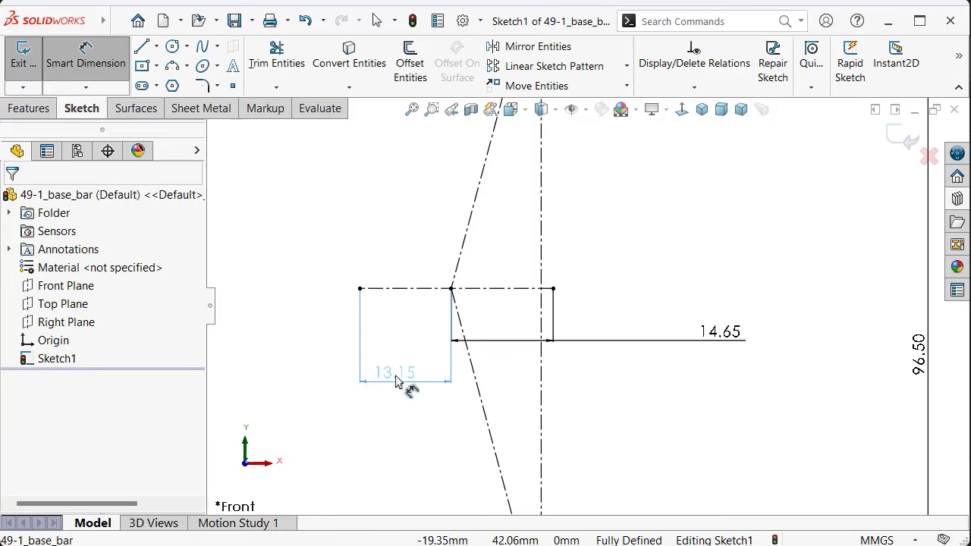
click(396, 381)
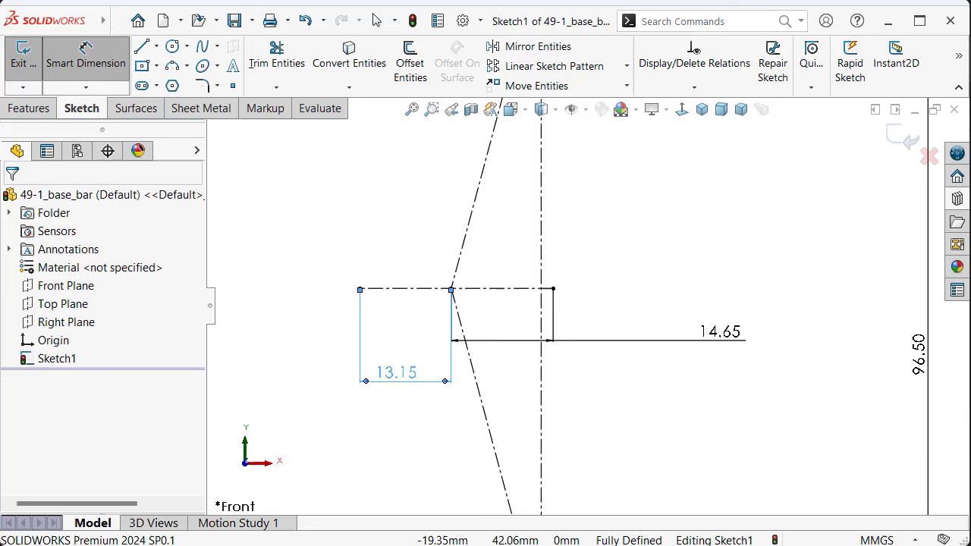
click(306, 341)
scroll(531, 292, up, 3)
scroll(535, 295, down, 2)
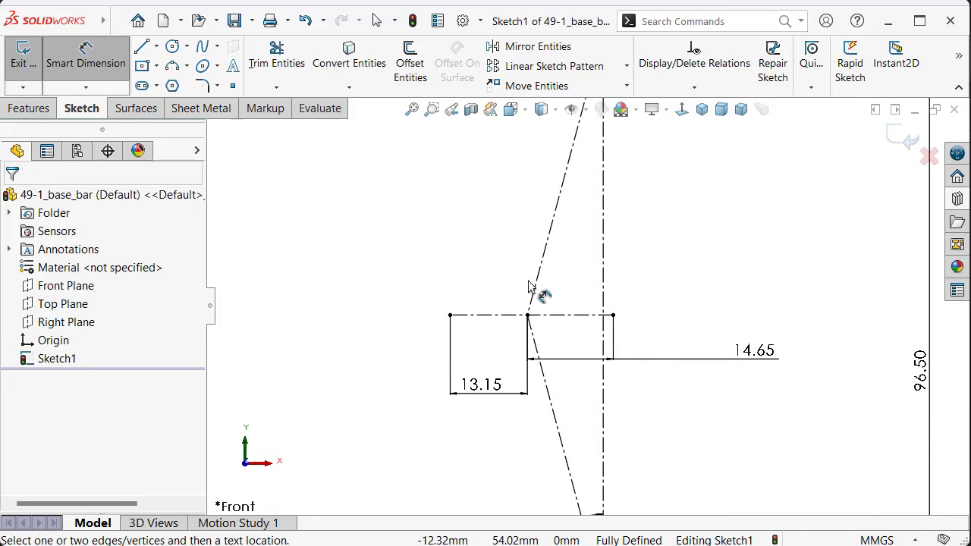
Step: Stack the 13.15 dimension under the 14.65 dimension to the right of the sketch
drag(488, 388, 785, 410)
click(720, 276)
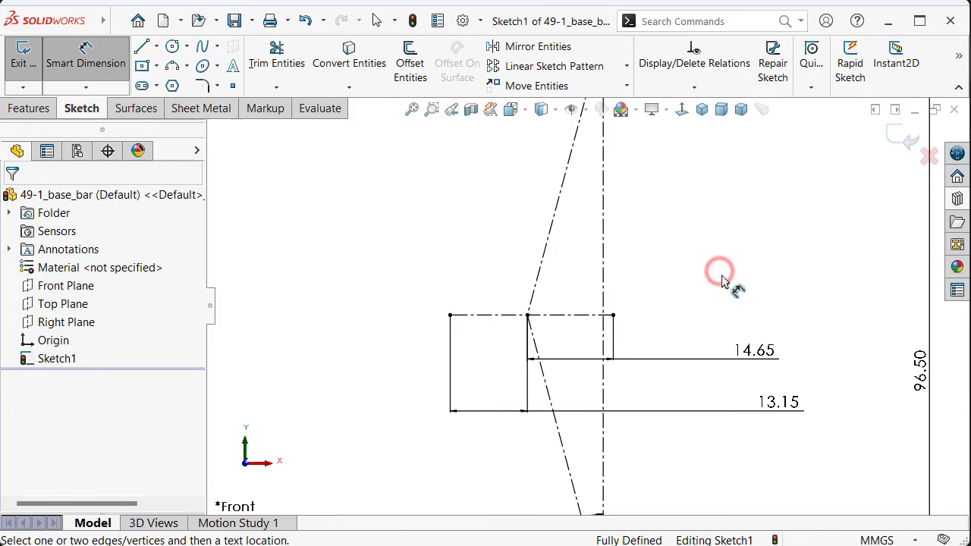
drag(762, 351, 840, 349)
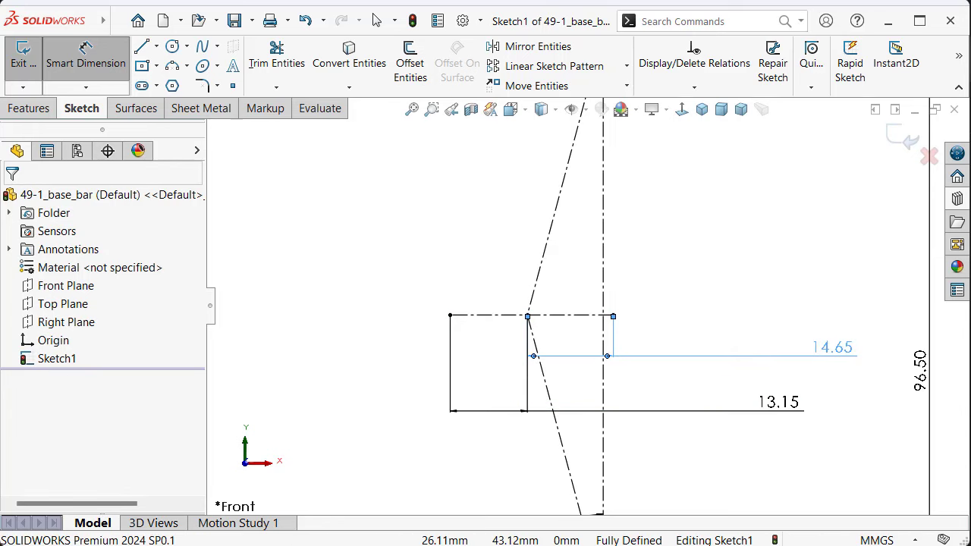
drag(783, 405, 839, 397)
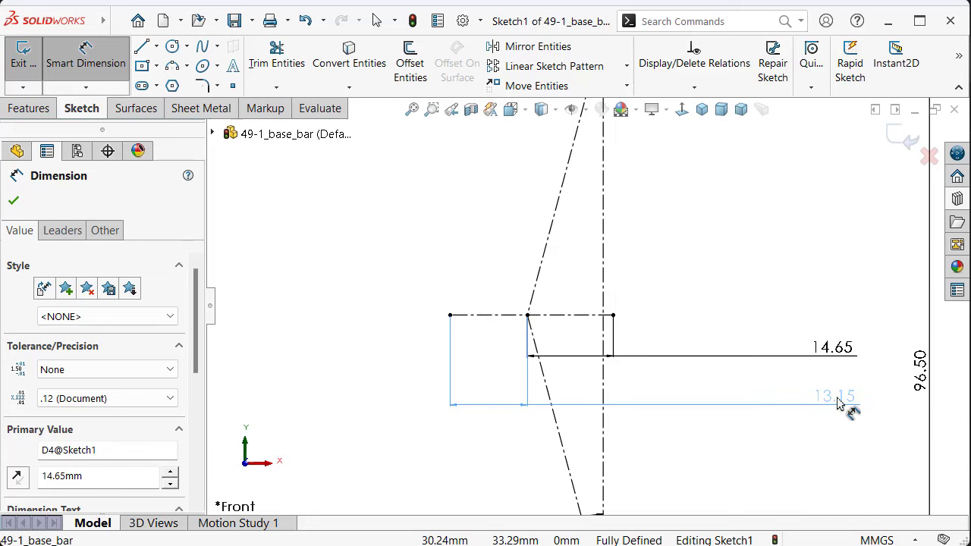
click(758, 287)
scroll(635, 360, up, 3)
scroll(635, 360, down, 2)
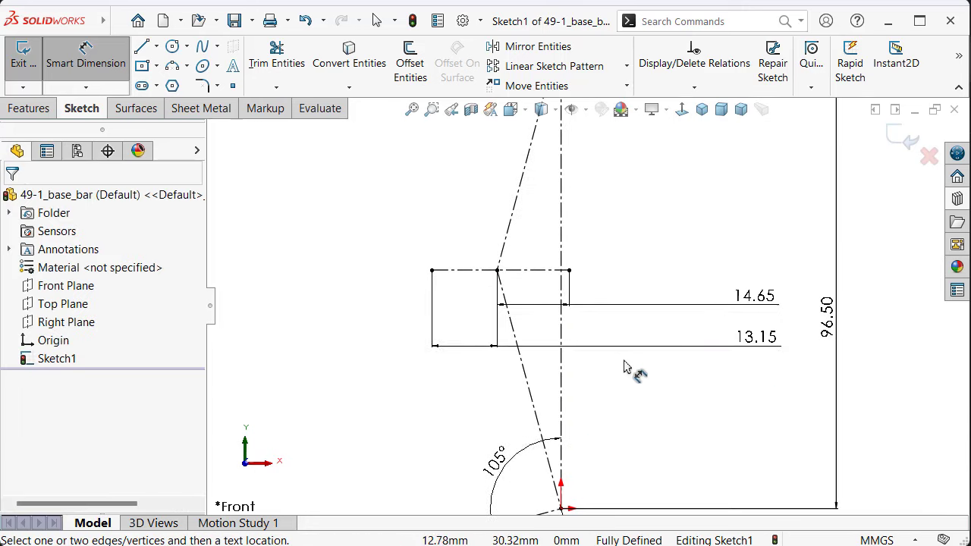
scroll(620, 369, up, 2)
scroll(610, 360, up, 2)
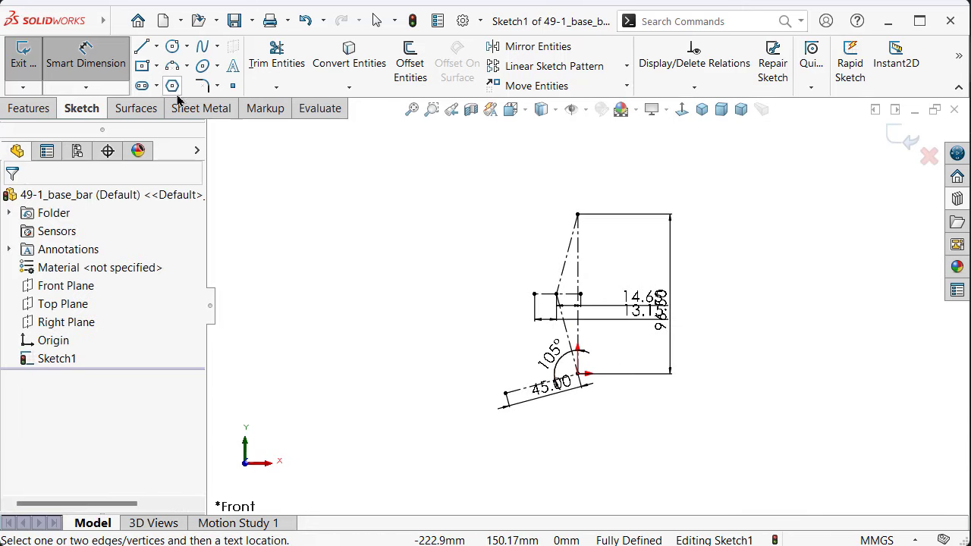
Step: Draw a straight slot along the angled 45 mm centerline
click(142, 86)
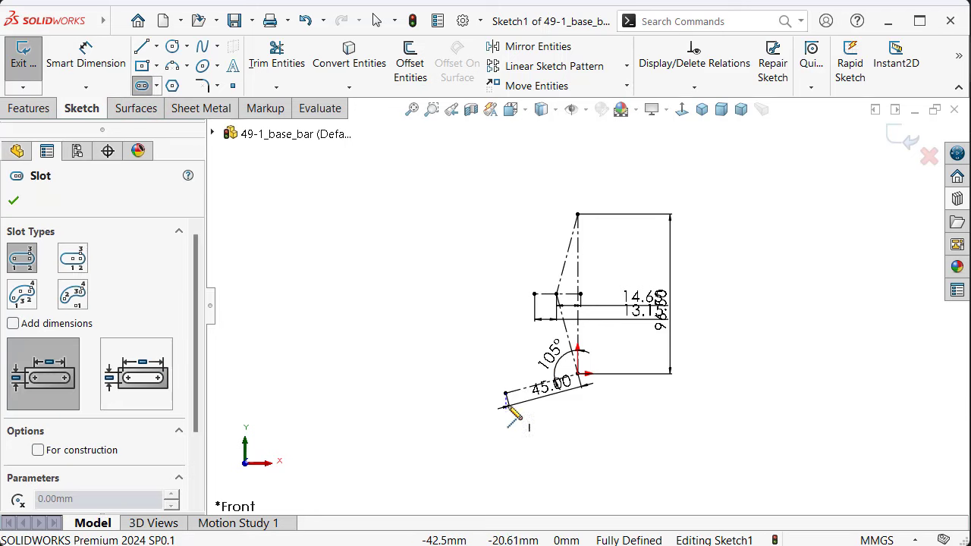
scroll(510, 404, down, 3)
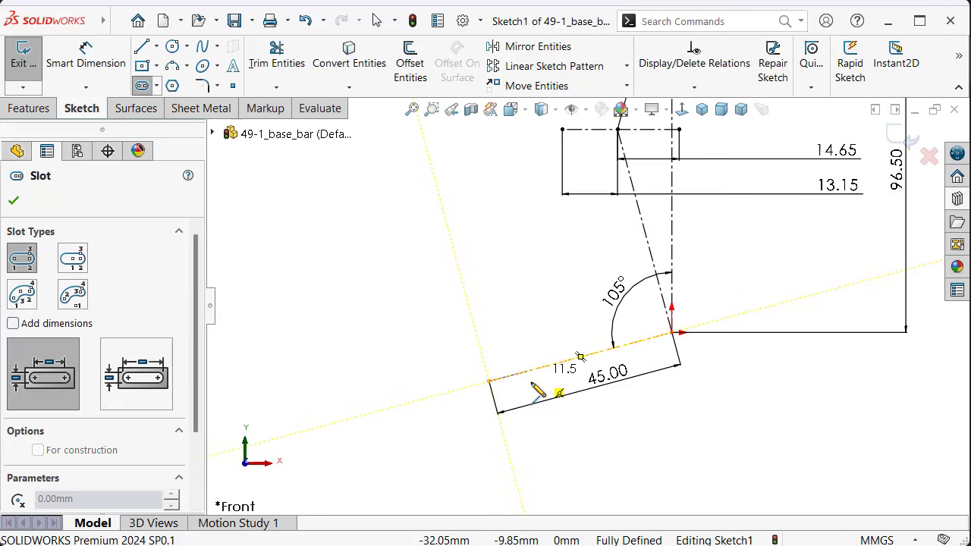
scroll(540, 386, down, 2)
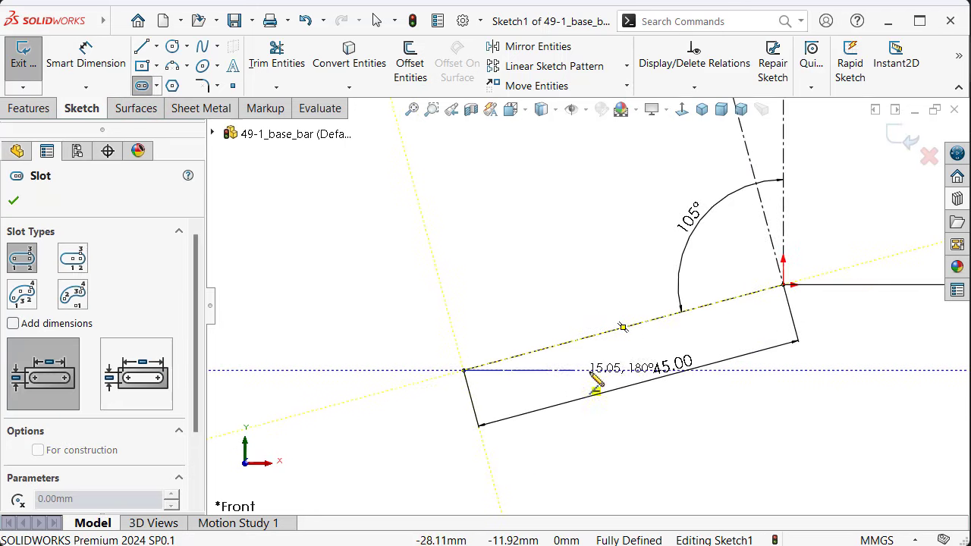
click(784, 286)
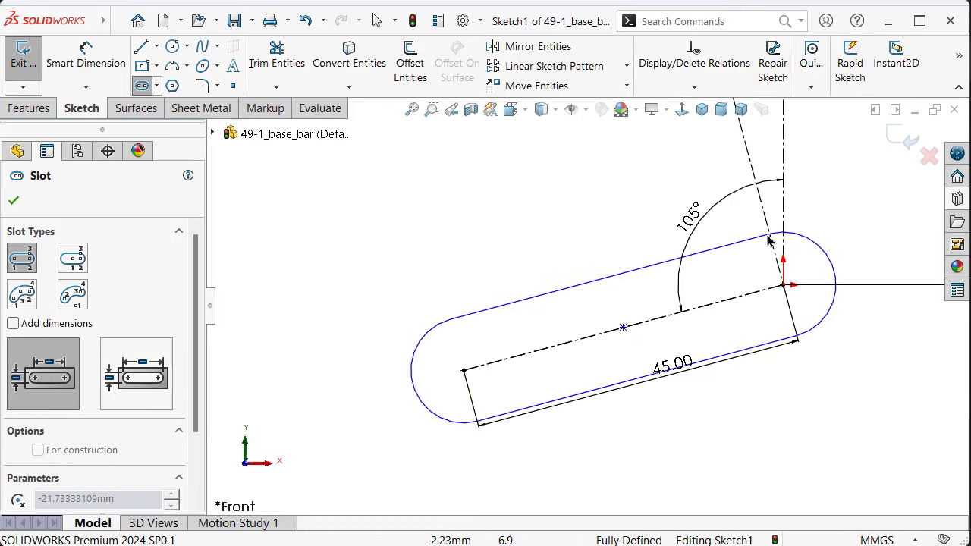
click(769, 241)
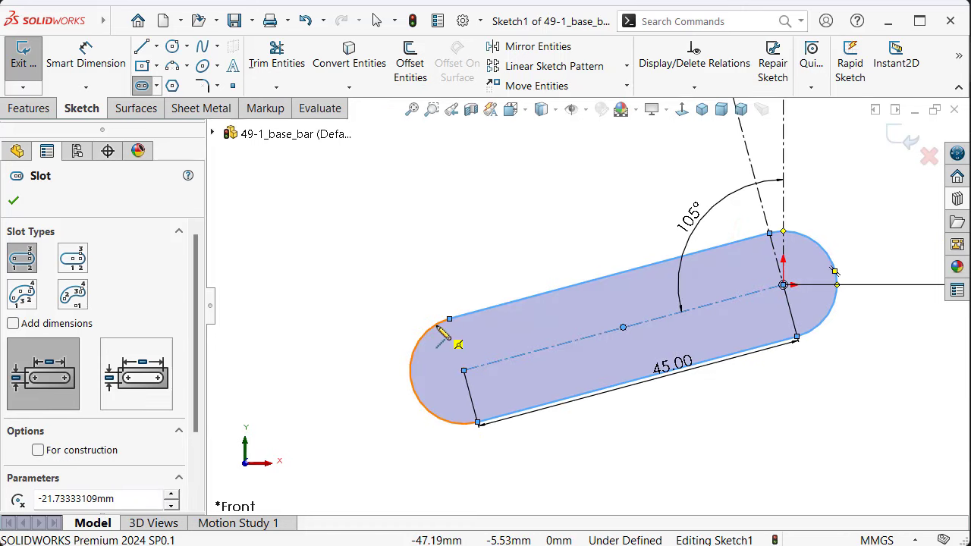
Step: Dimension the slot's left end arc to radius 8.5 mm
right_drag(372, 349, 387, 338)
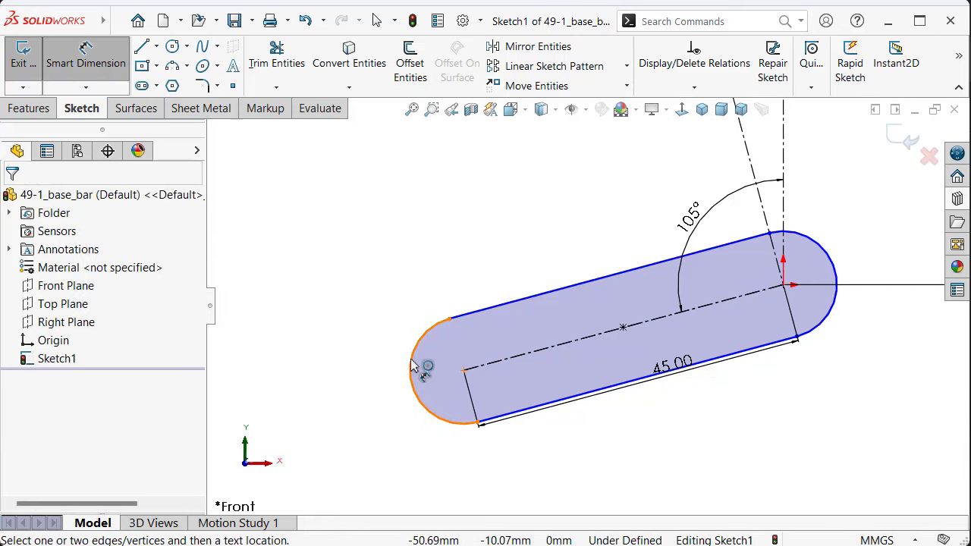
click(412, 366)
click(332, 377)
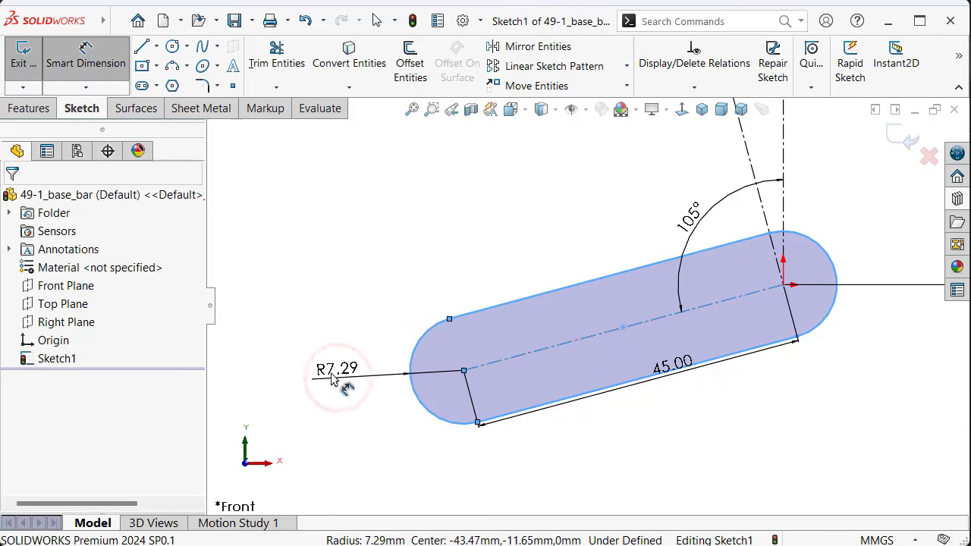
text(8.)
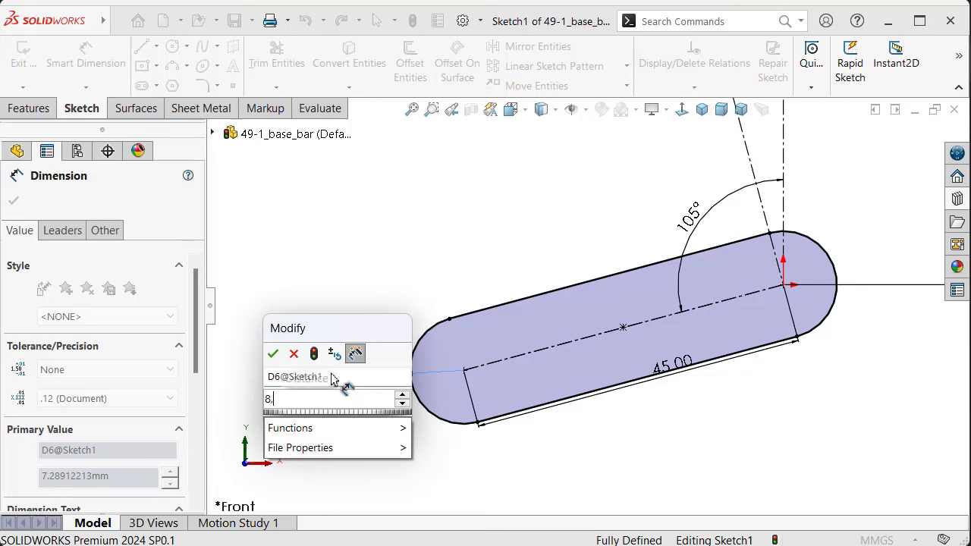
text(5)
key(Return)
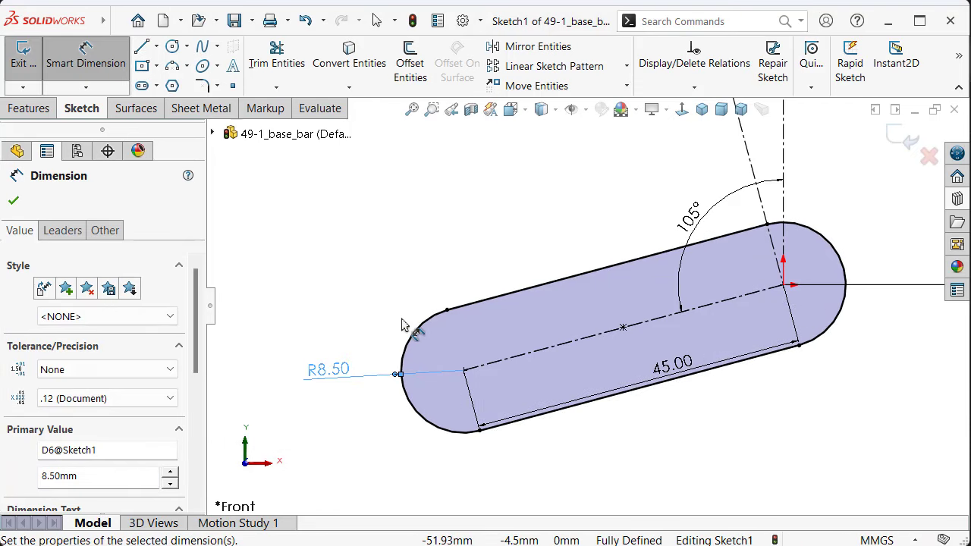
key(Escape)
Step: Convert the slot outline to construction geometry
click(507, 295)
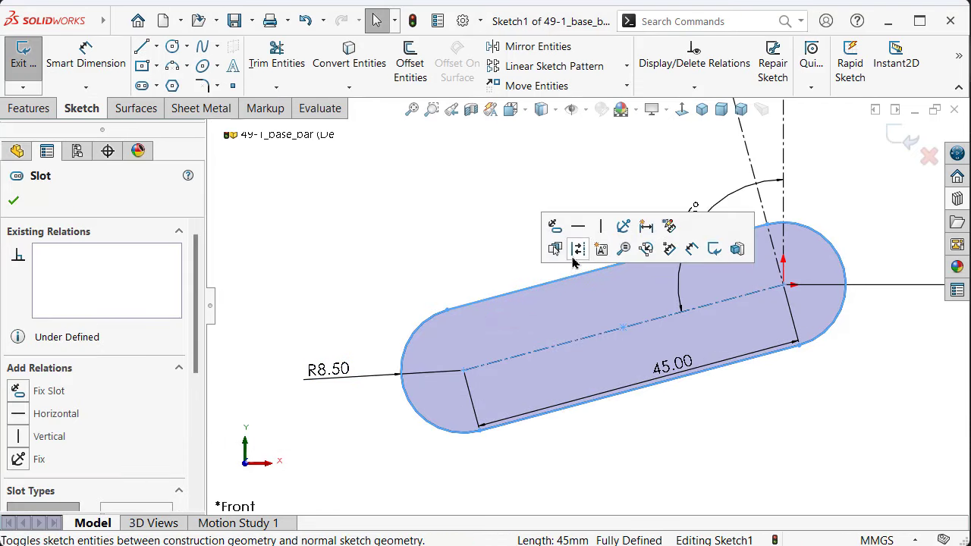
click(579, 250)
click(493, 236)
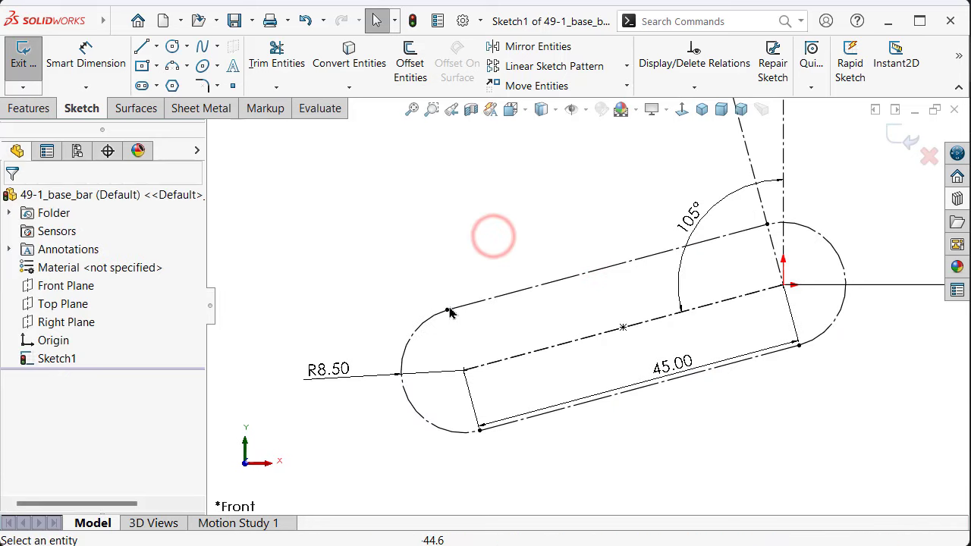
Step: Move the R8.50 and 45.00 dimensions clear of the slot outline
click(337, 372)
drag(333, 428, 333, 432)
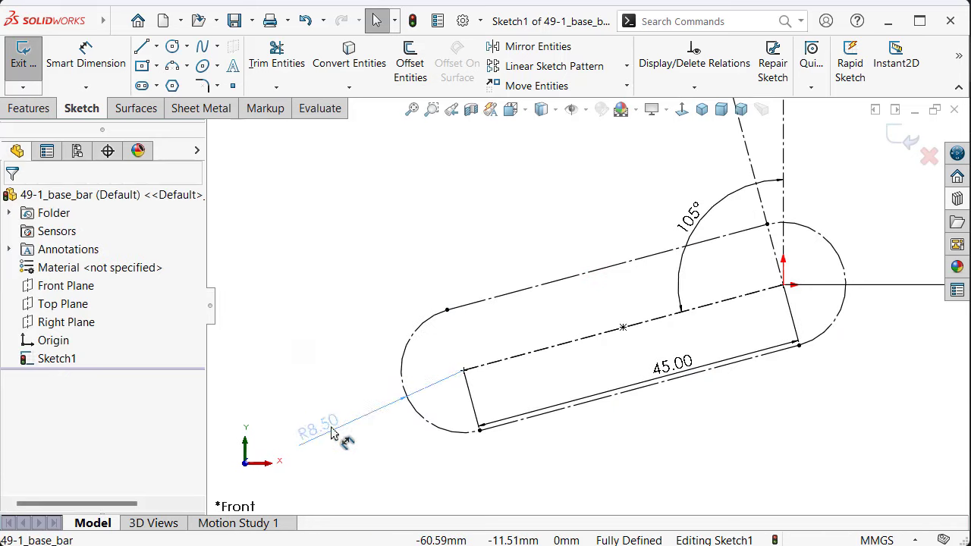
click(296, 331)
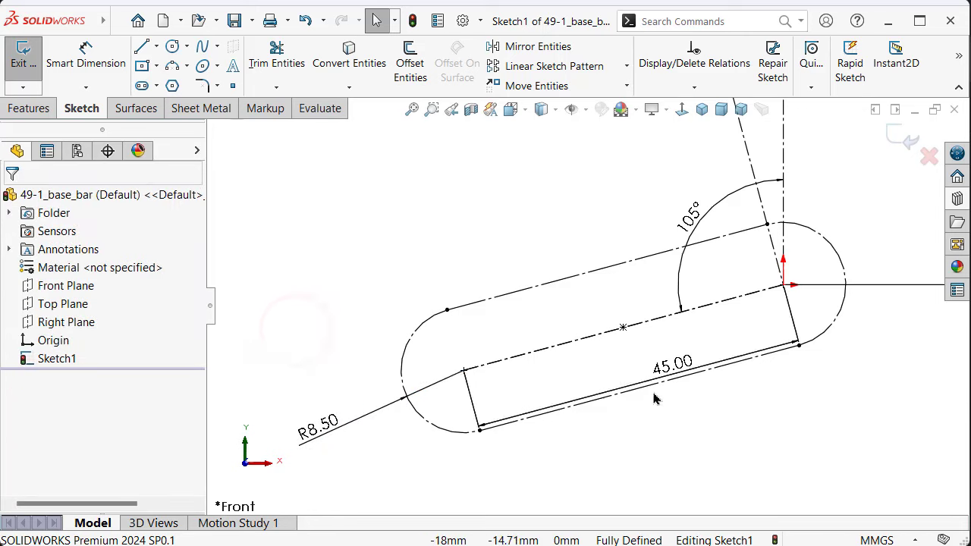
drag(672, 366, 697, 464)
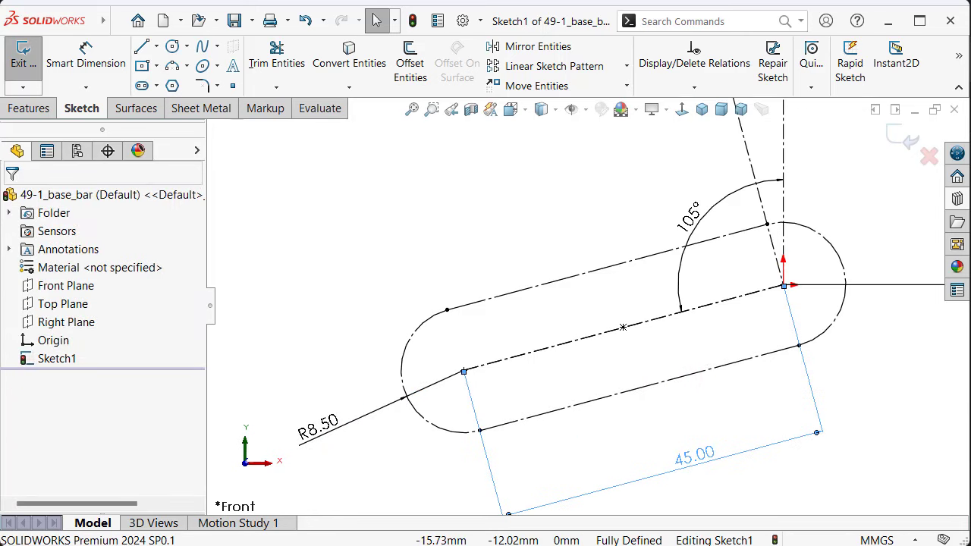
click(867, 458)
scroll(804, 299, up, 3)
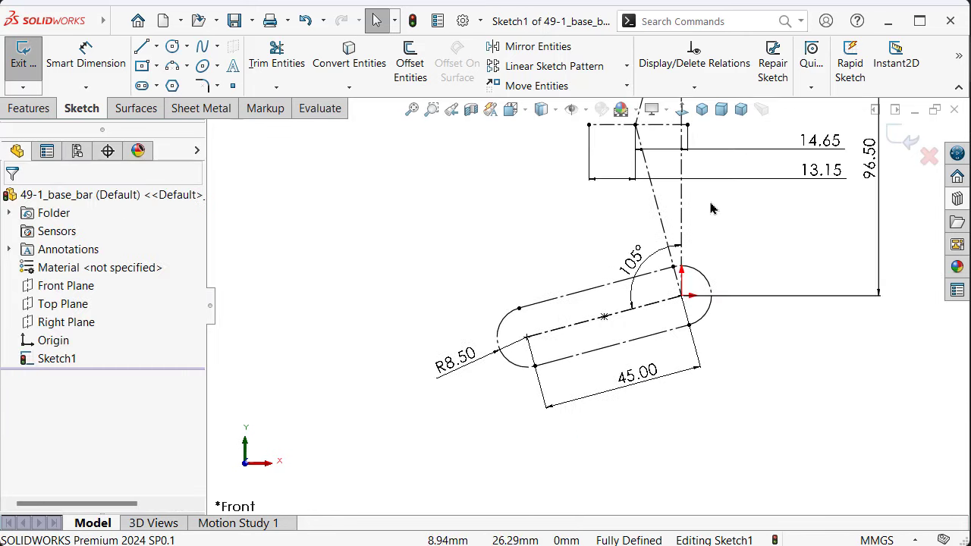
scroll(711, 209, down, 2)
scroll(644, 228, down, 2)
scroll(597, 337, down, 1)
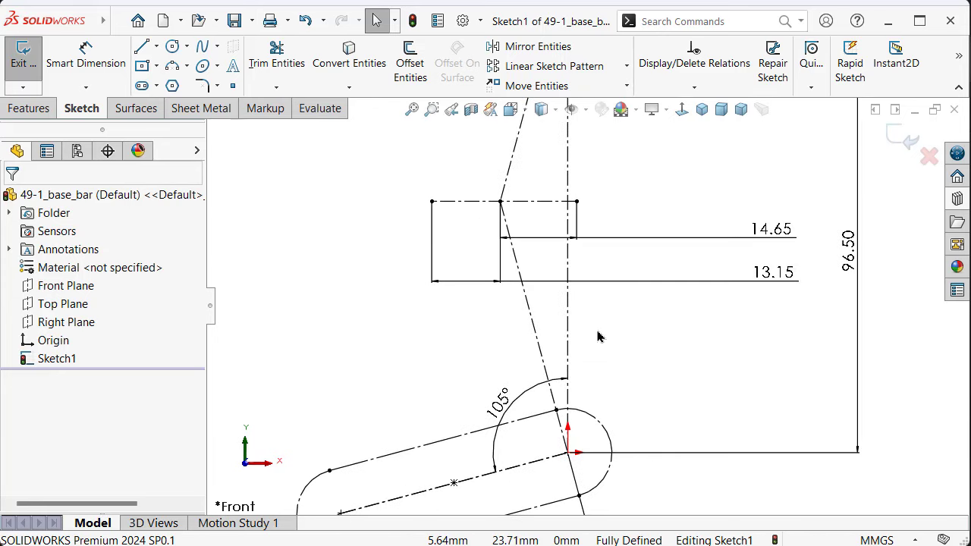
Step: Draw a line from the slot's right end up the upper arm's right side
key(s)
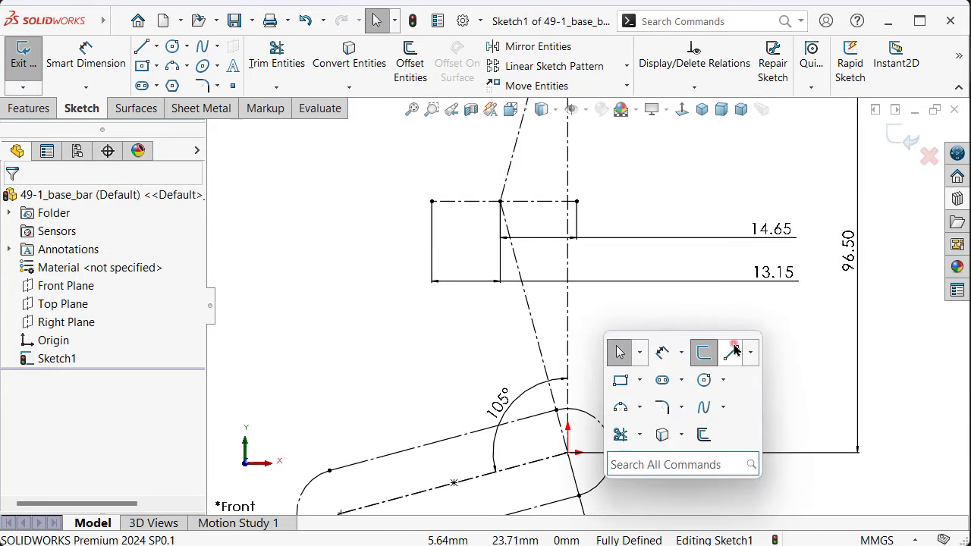
click(733, 352)
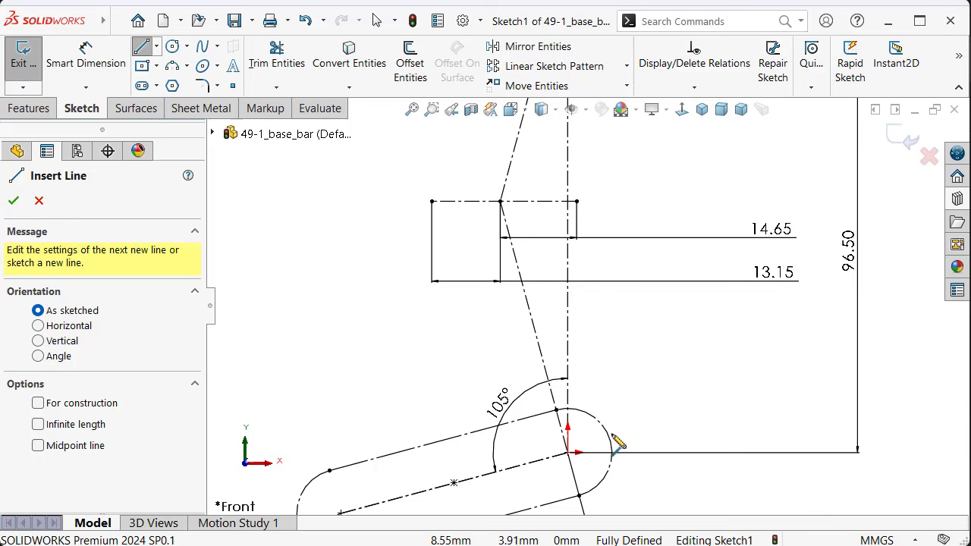
click(611, 440)
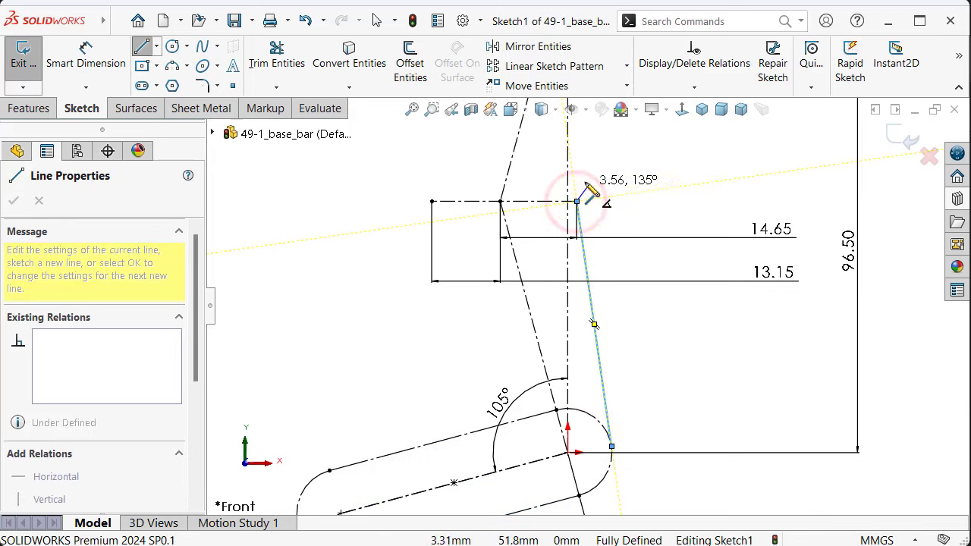
scroll(585, 182, up, 3)
scroll(595, 179, down, 5)
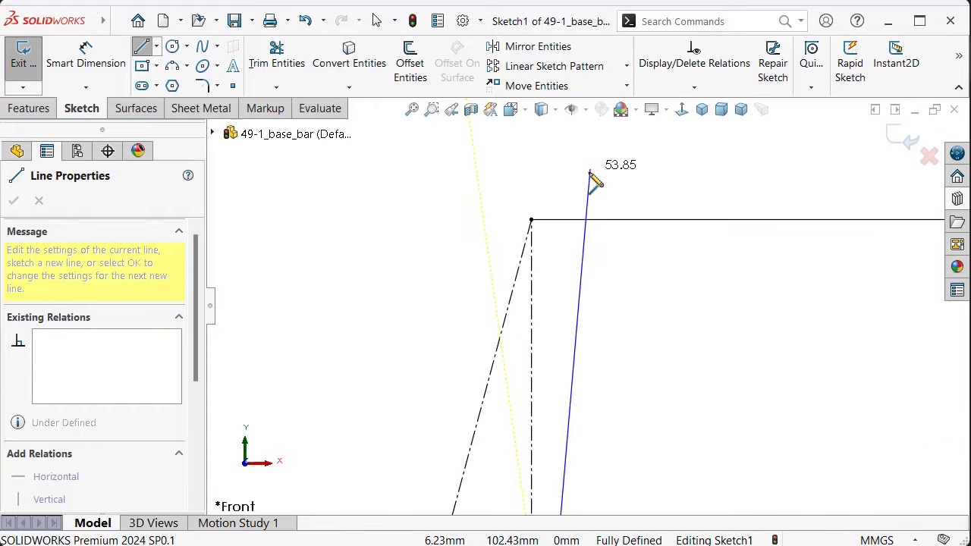
click(595, 261)
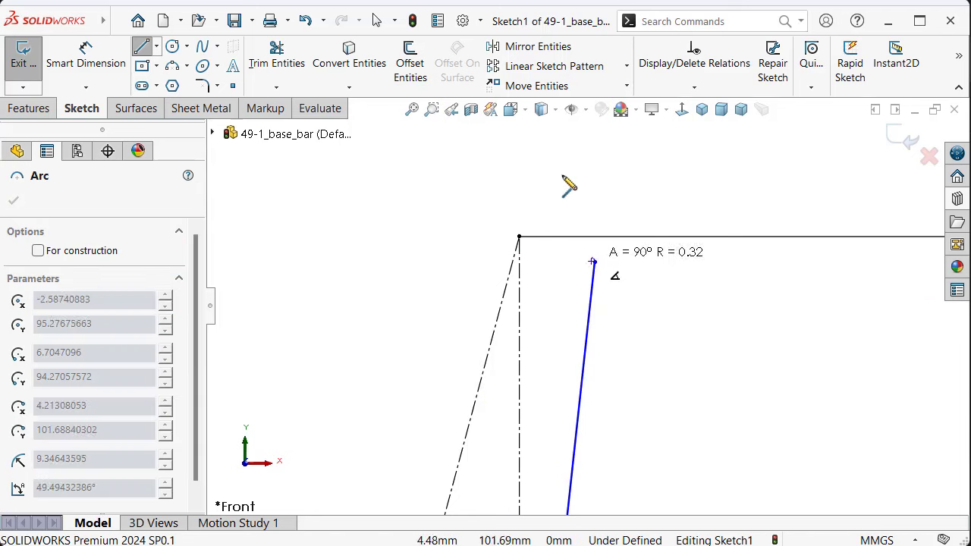
Step: Cap the upper arm with a rounded arc and run the left edge down to its corner
click(442, 220)
scroll(475, 285, up, 3)
scroll(509, 303, down, 1)
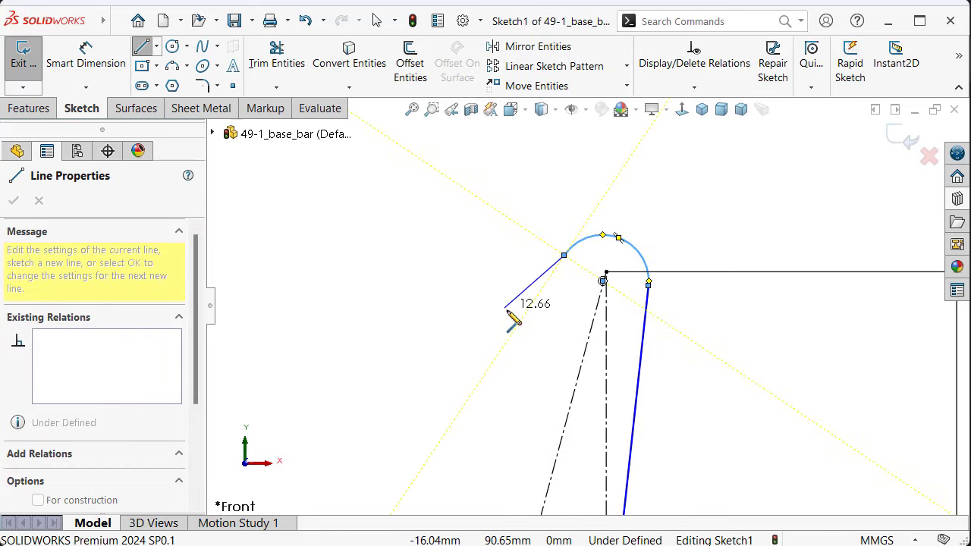
scroll(581, 347, up, 2)
scroll(570, 345, up, 2)
scroll(565, 350, down, 1)
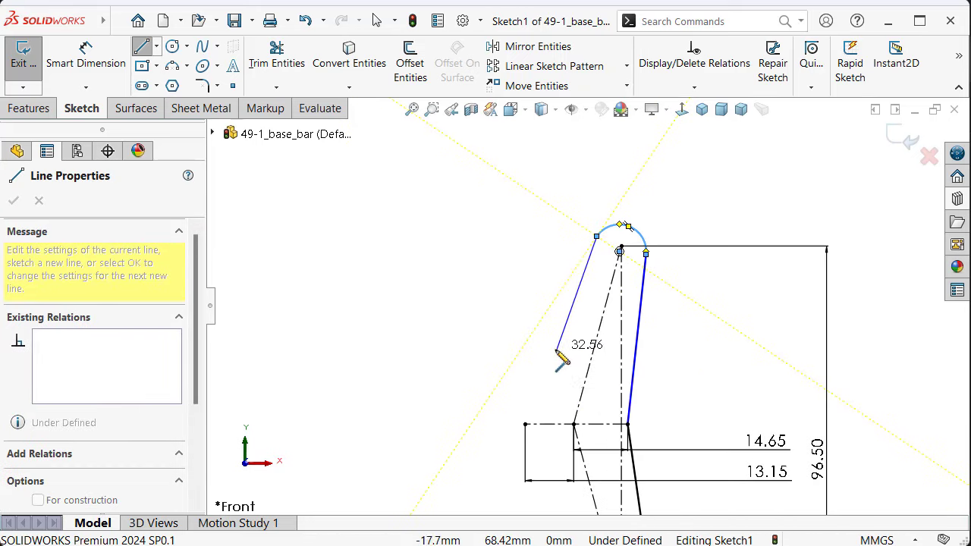
scroll(555, 353, down, 1)
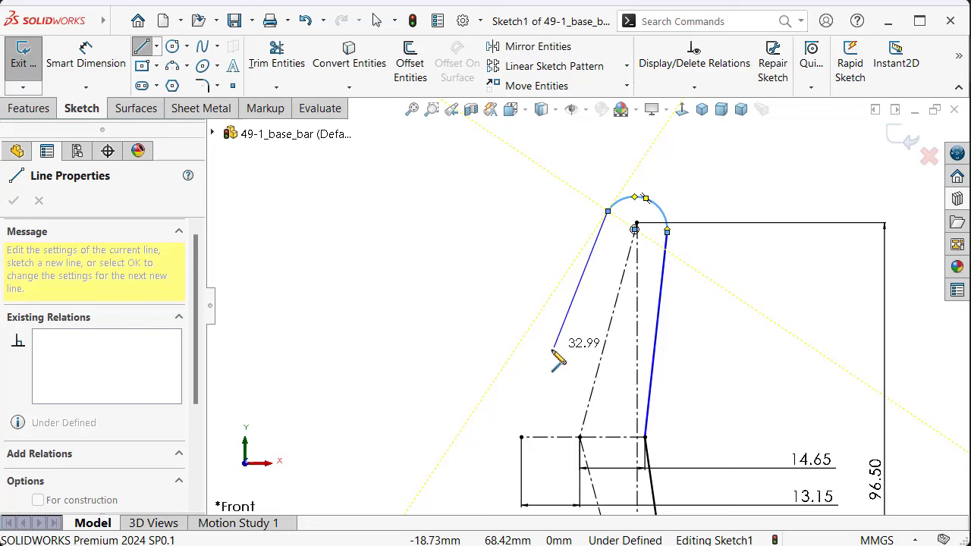
click(521, 438)
scroll(574, 466, up, 5)
scroll(575, 436, down, 5)
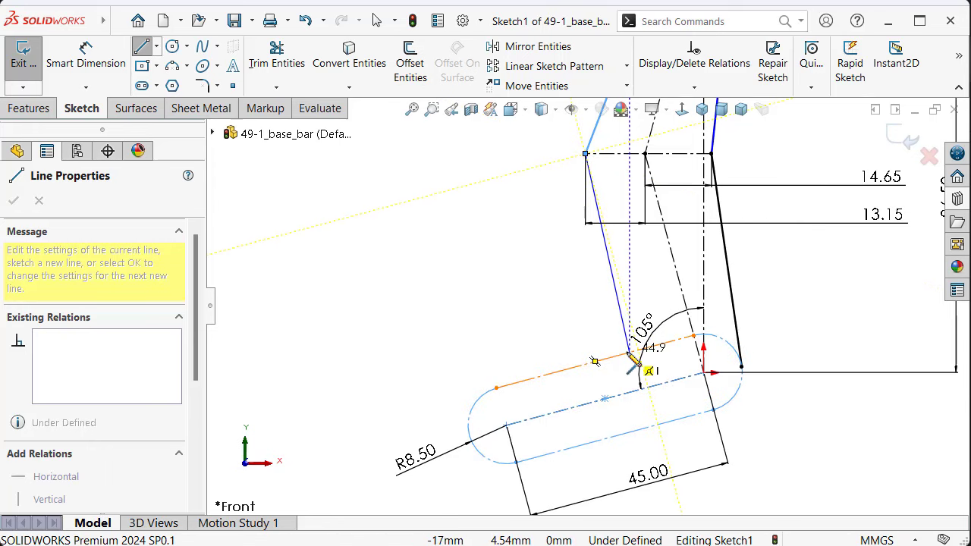
Step: Extend the edge down to the slot and along the lower arm's top
click(629, 354)
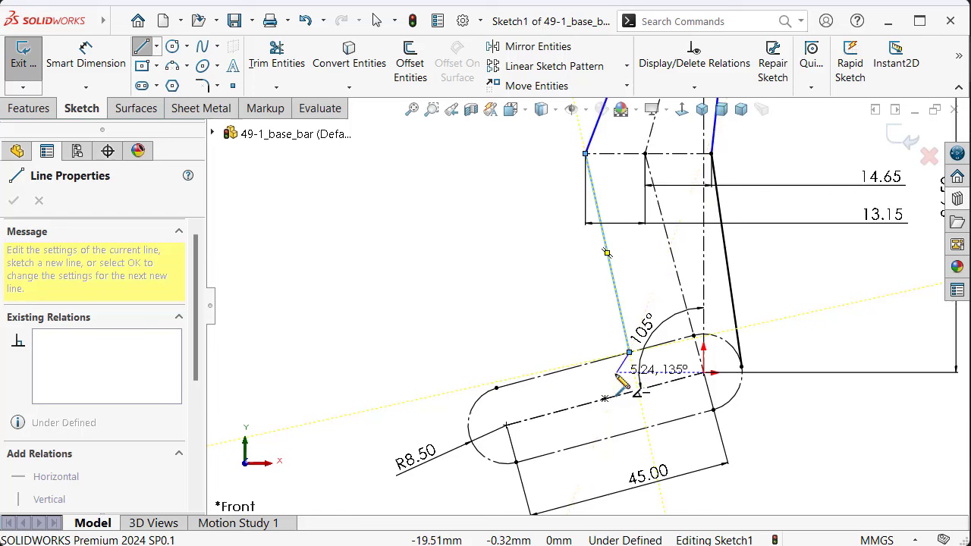
click(498, 389)
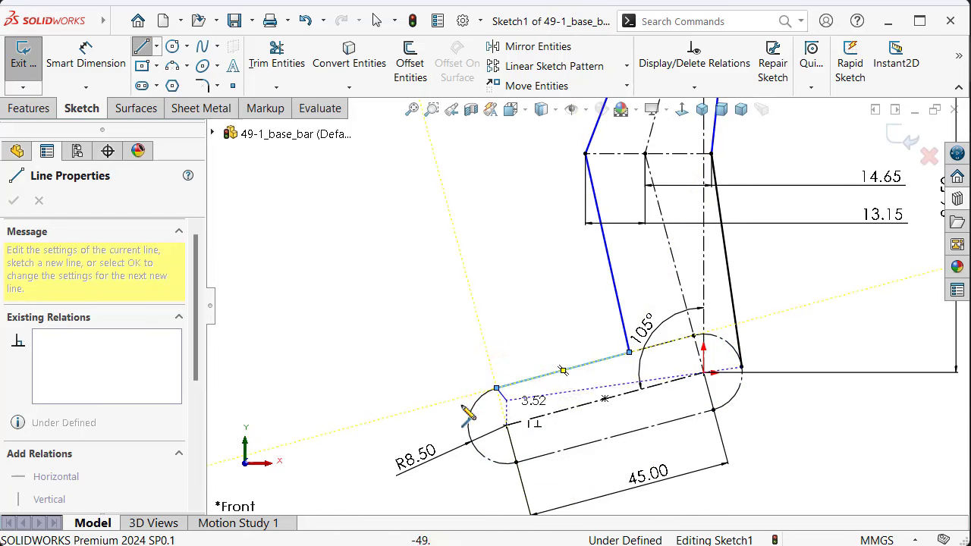
click(497, 389)
Step: Round the lower arm's end with a tangent arc, draw its bottom edge, and close the profile
key(a)
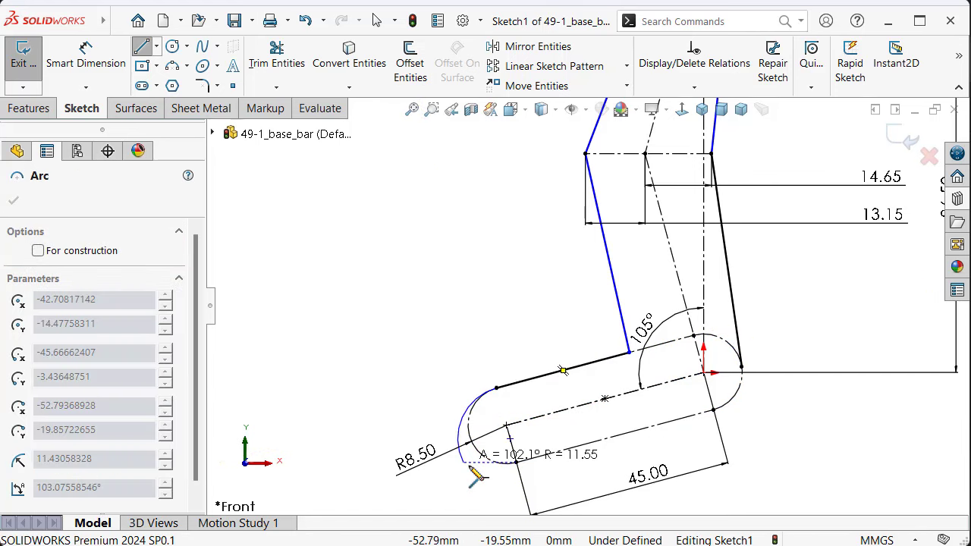
click(516, 463)
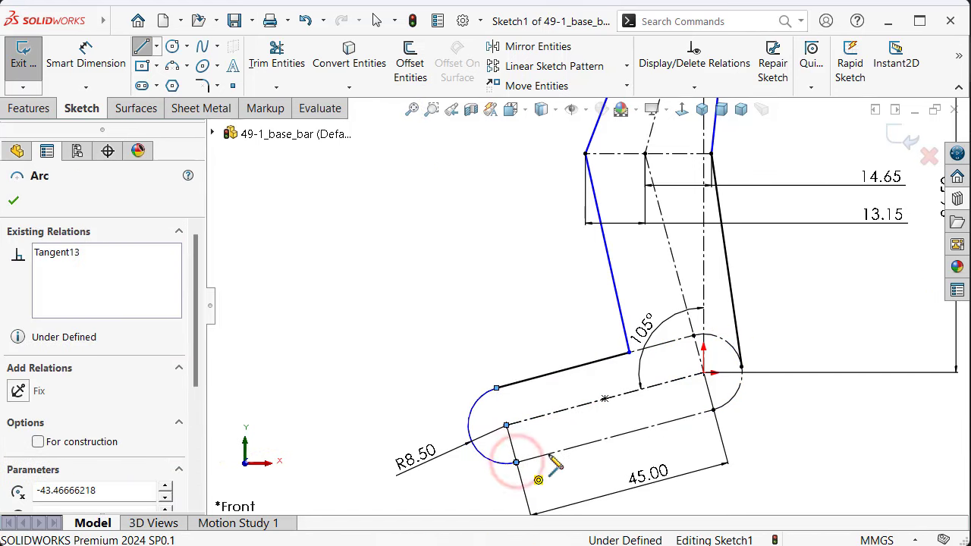
click(713, 410)
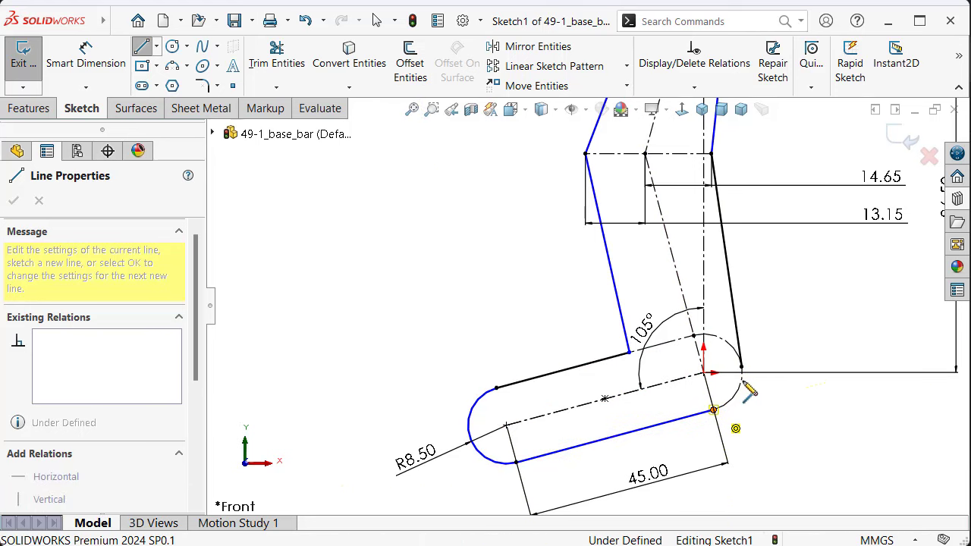
click(742, 369)
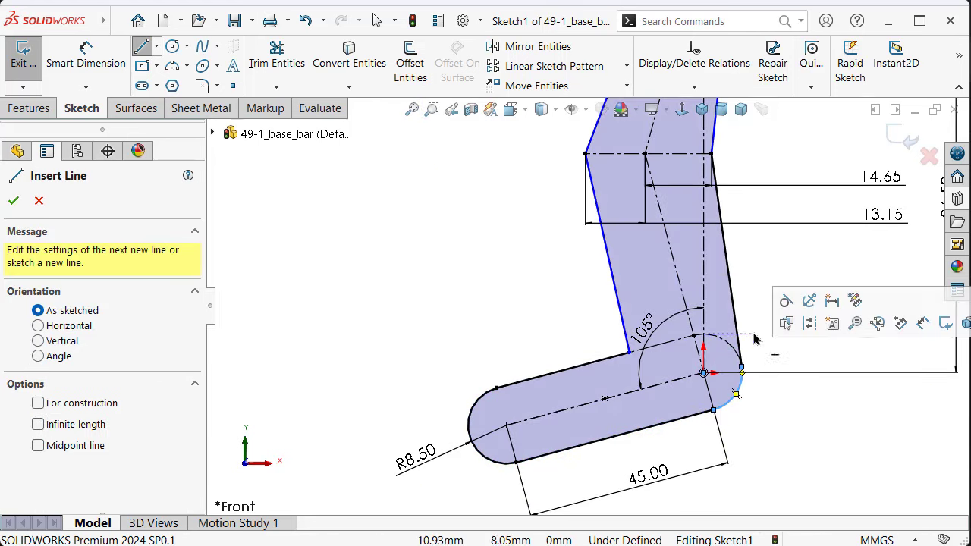
scroll(728, 266, up, 5)
scroll(705, 202, down, 3)
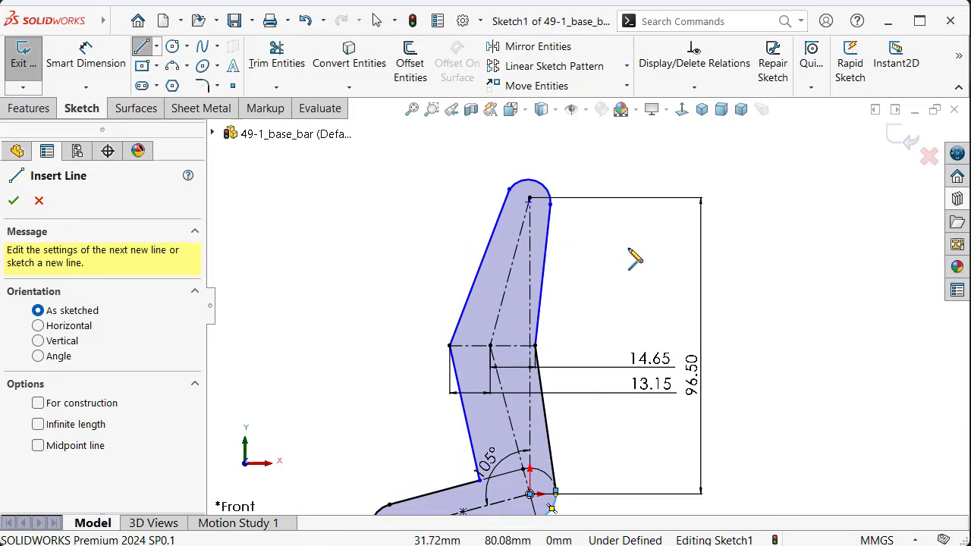
click(782, 354)
Step: Make the top end arc equal in radius to the R8.50 end arc
key(Escape)
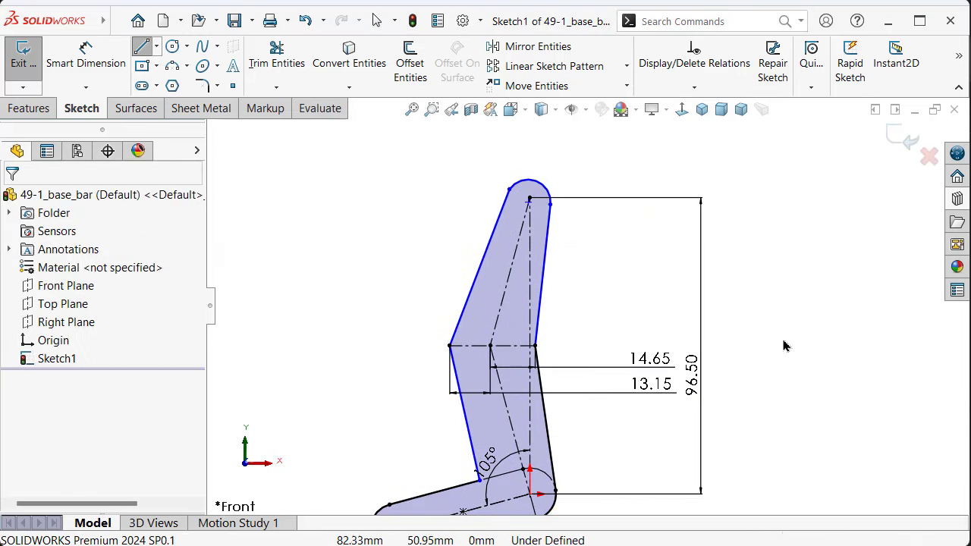
scroll(650, 397, up, 3)
scroll(456, 407, down, 2)
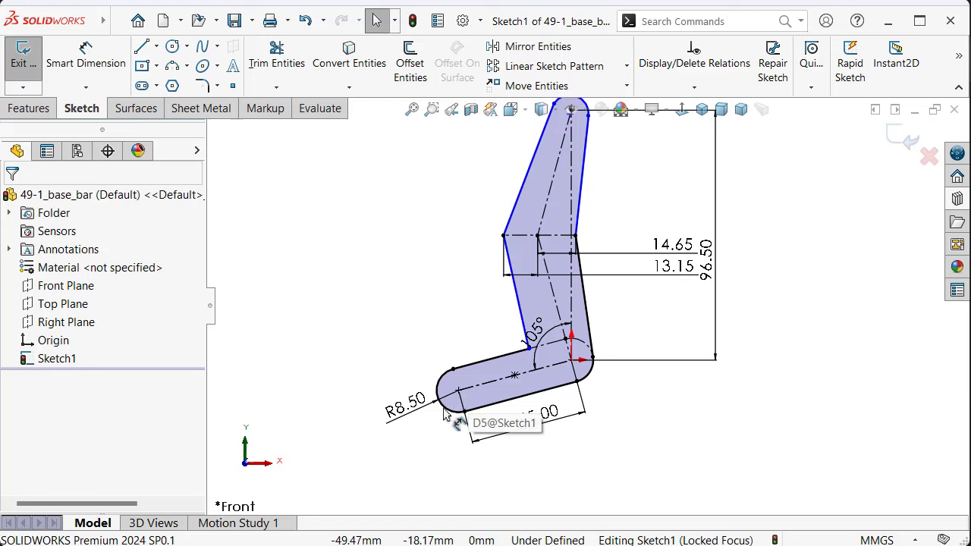
click(446, 413)
scroll(493, 223, up, 2)
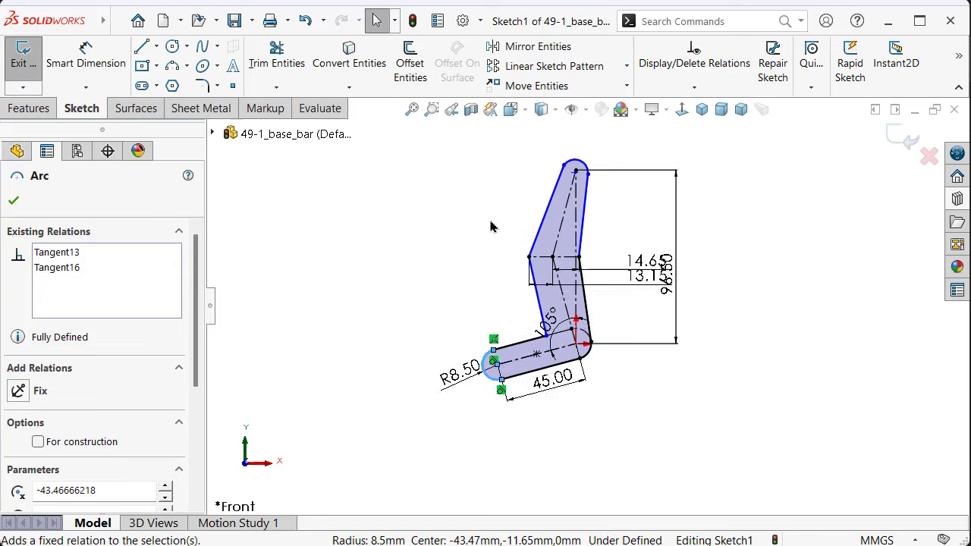
scroll(582, 214, down, 4)
ctrl+click(743, 255)
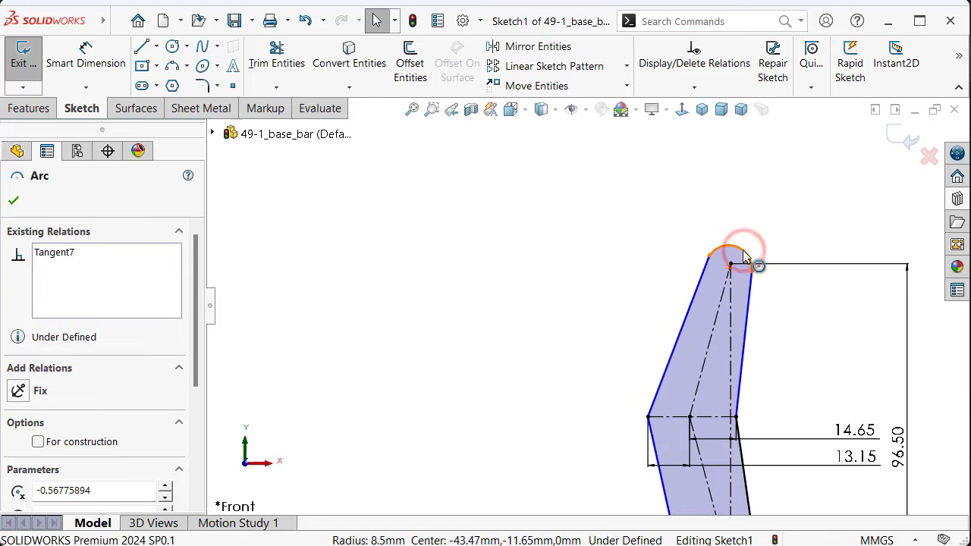
click(856, 183)
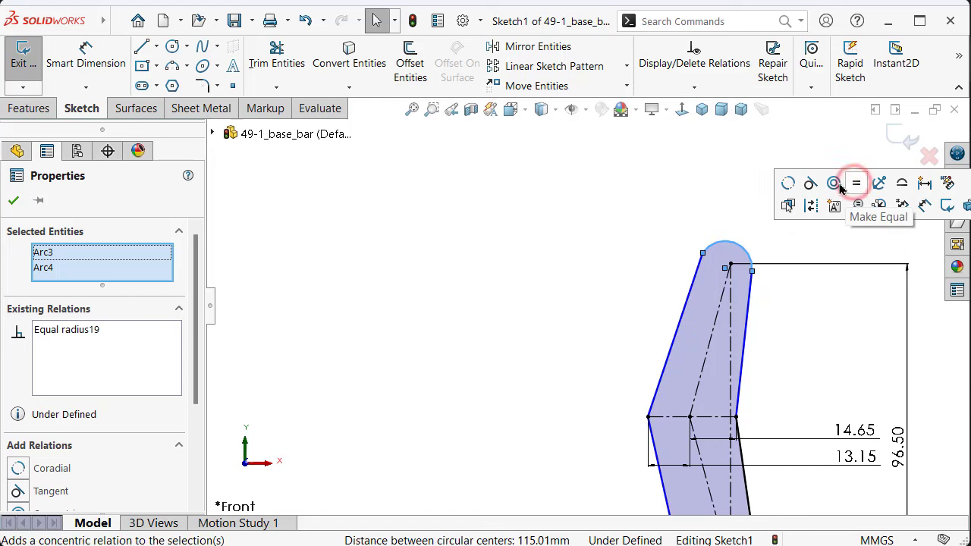
click(616, 159)
Step: Make the top end arc concentric with the upper arm's end point
scroll(650, 276, up, 2)
scroll(637, 284, down, 3)
scroll(637, 285, down, 2)
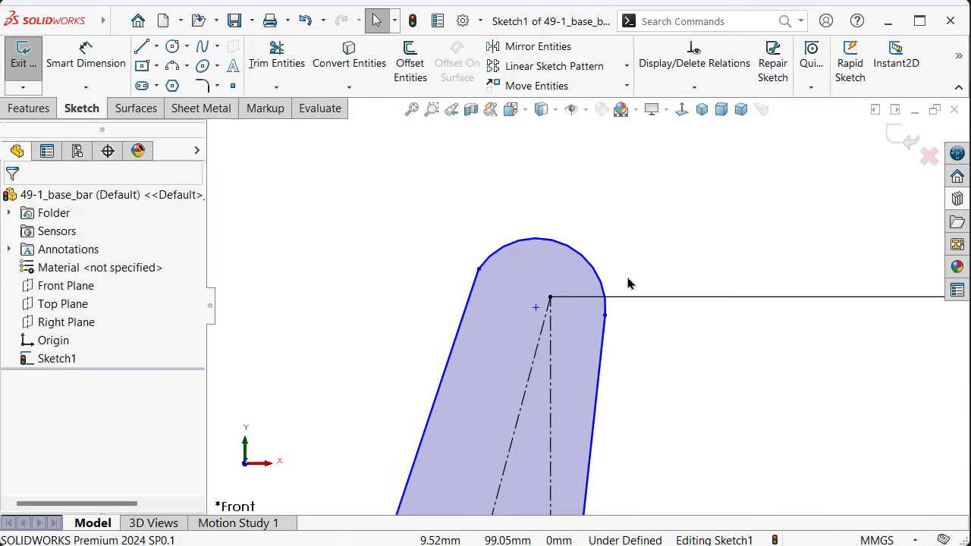
click(591, 263)
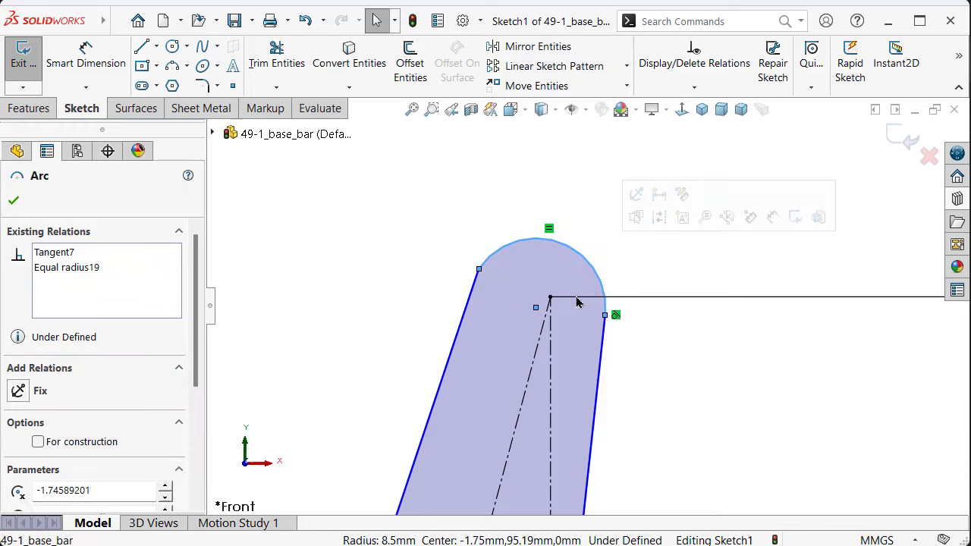
ctrl+click(550, 298)
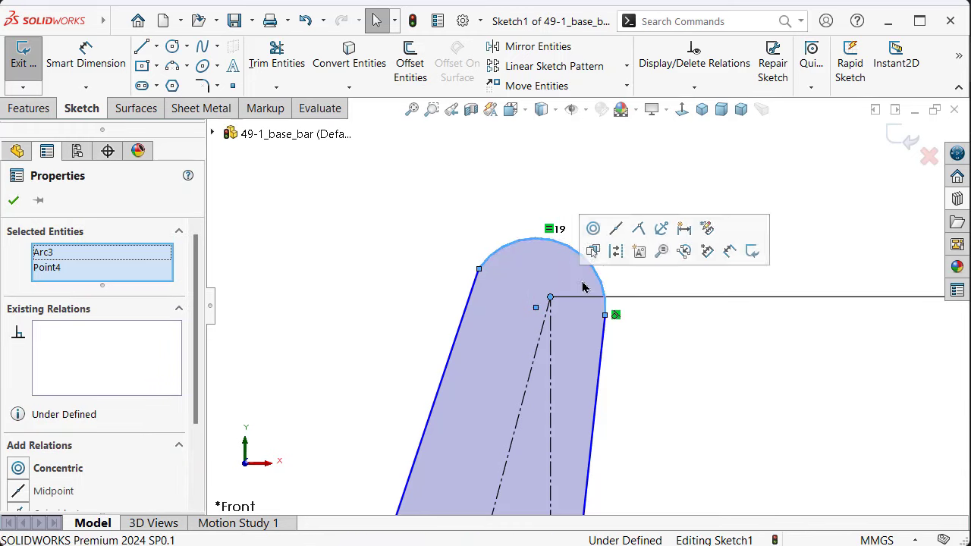
click(593, 228)
click(473, 137)
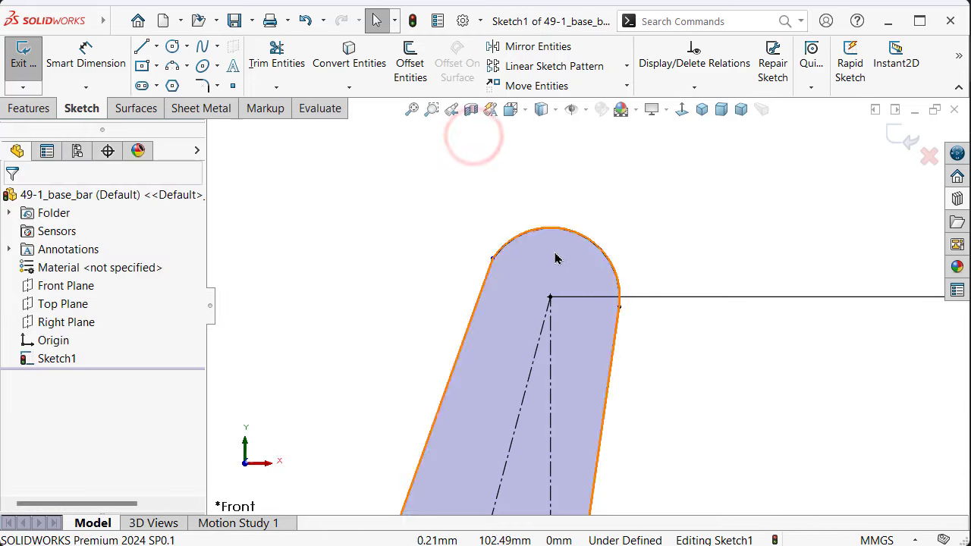
scroll(556, 321, up, 2)
scroll(527, 444, up, 1)
scroll(527, 444, down, 1)
scroll(553, 462, up, 1)
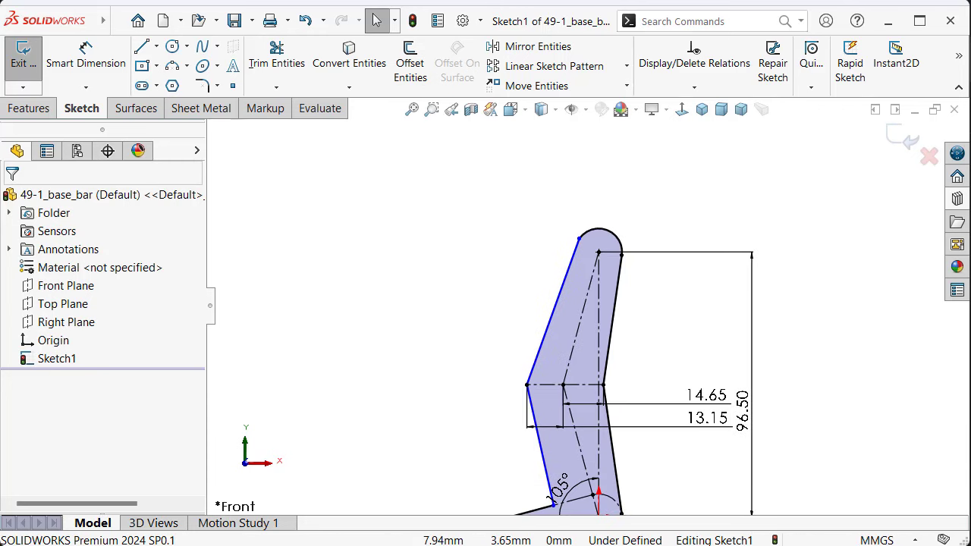
scroll(461, 427, down, 1)
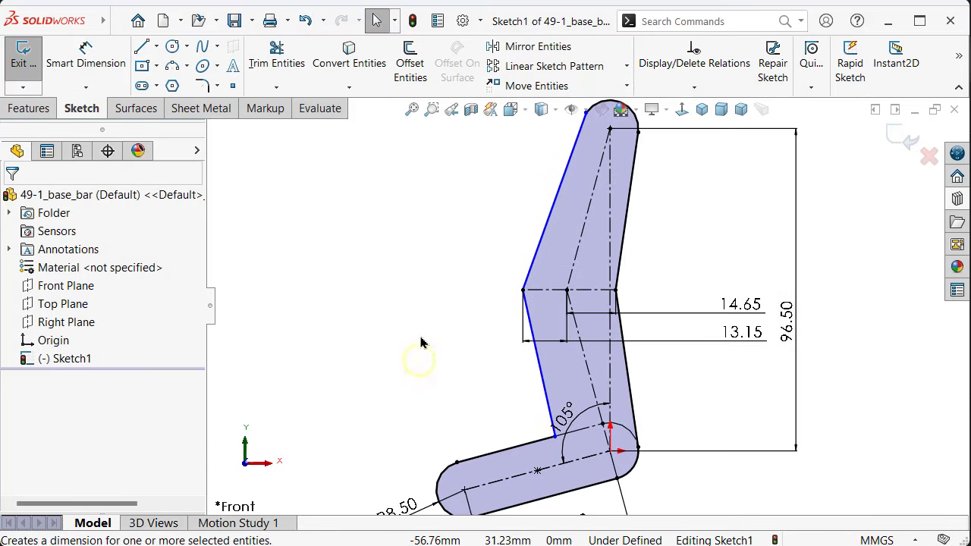
Step: Dimension the lower arm's outer edge to 34.25 mm
right_drag(419, 360, 415, 288)
scroll(479, 367, down, 2)
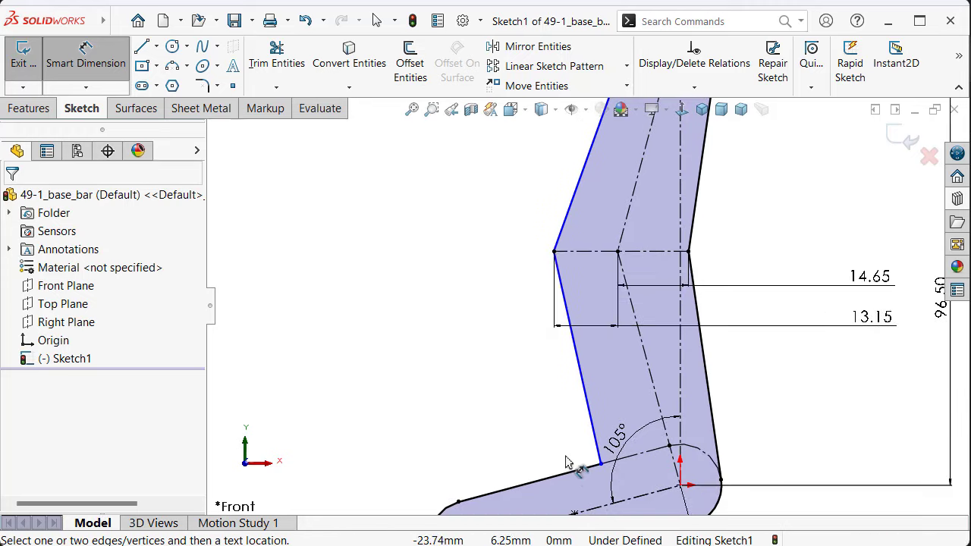
click(558, 468)
click(559, 467)
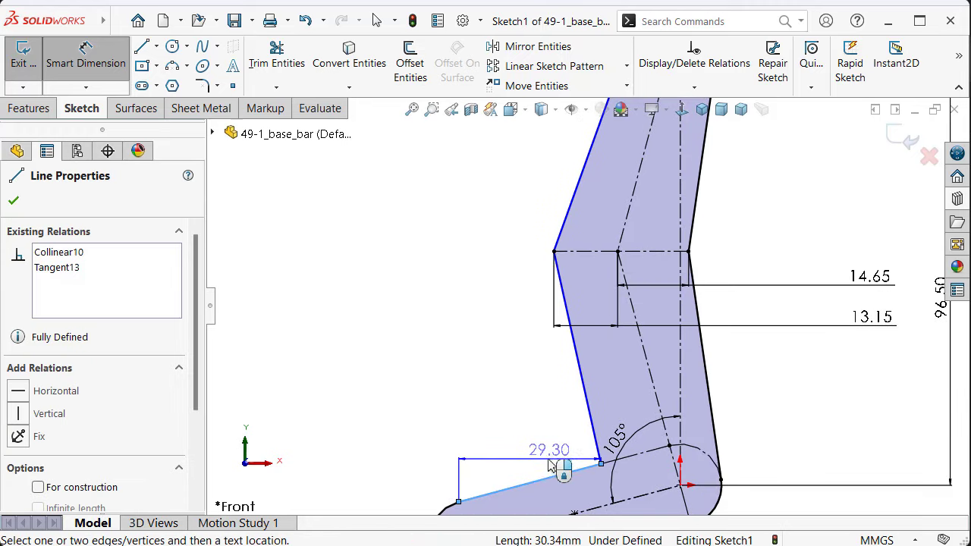
click(489, 475)
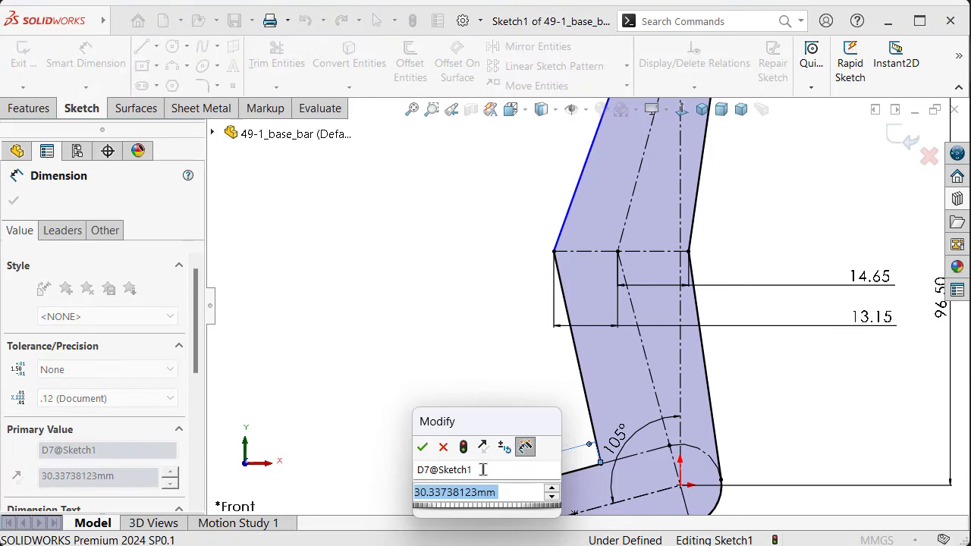
text(34)
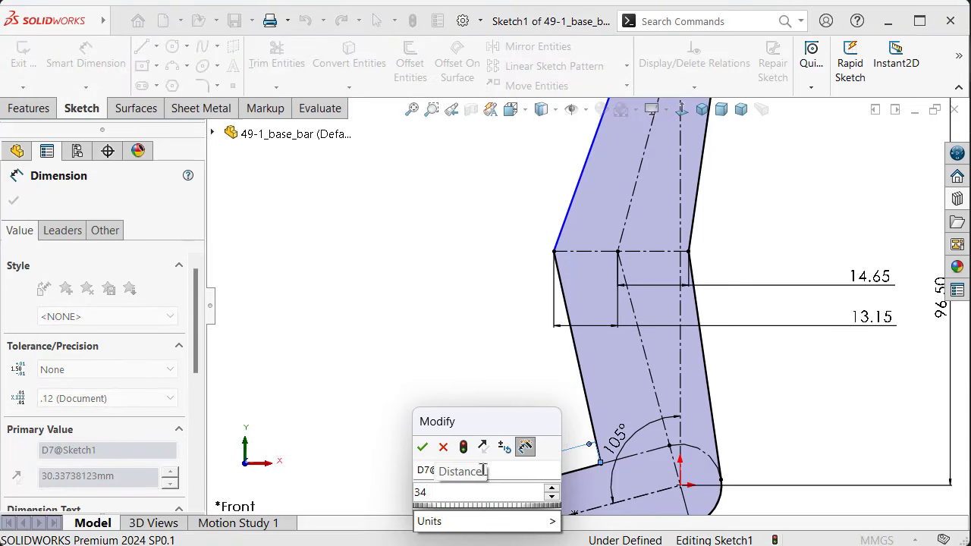
text(,25)
key(Return)
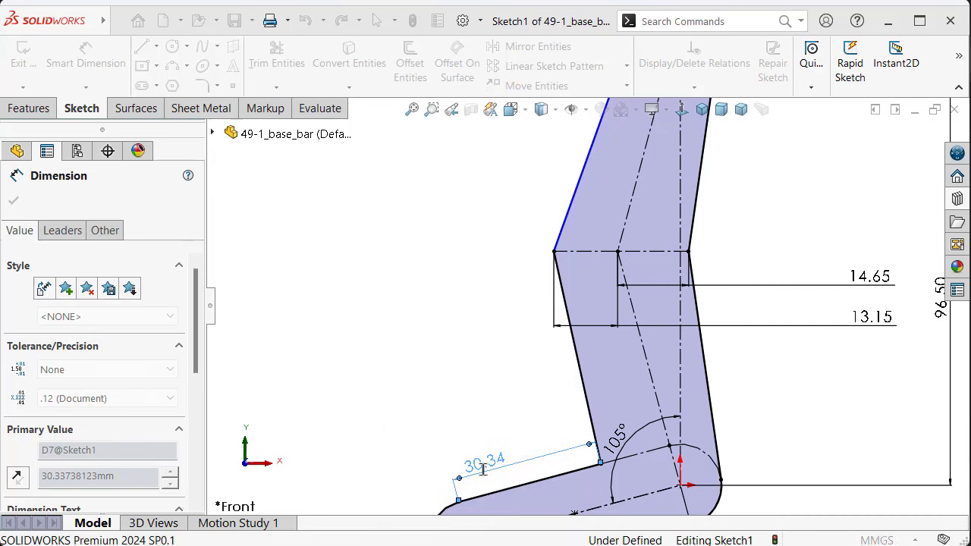
click(461, 372)
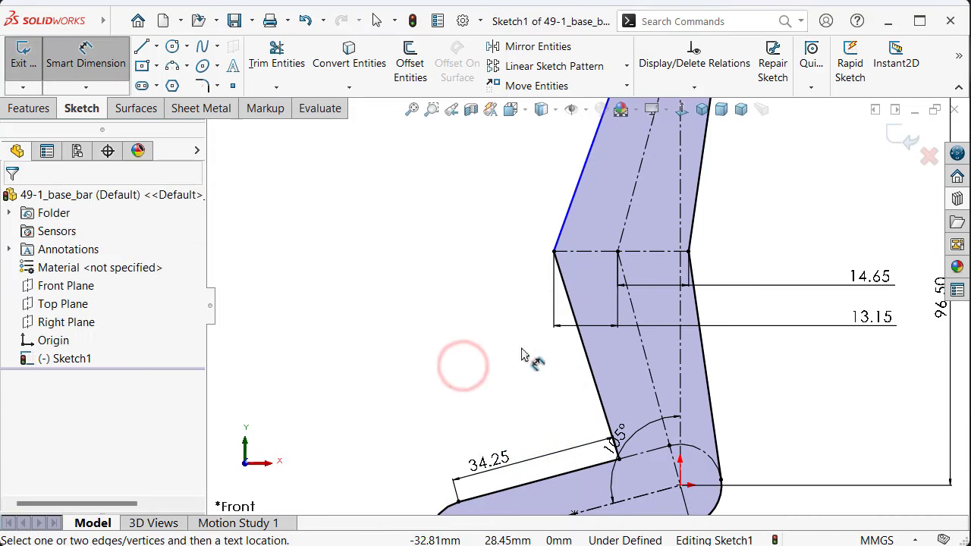
Step: Make the top edge tangent to the rounded top end arc, fully defining Sketch1
key(f)
scroll(627, 199, down, 2)
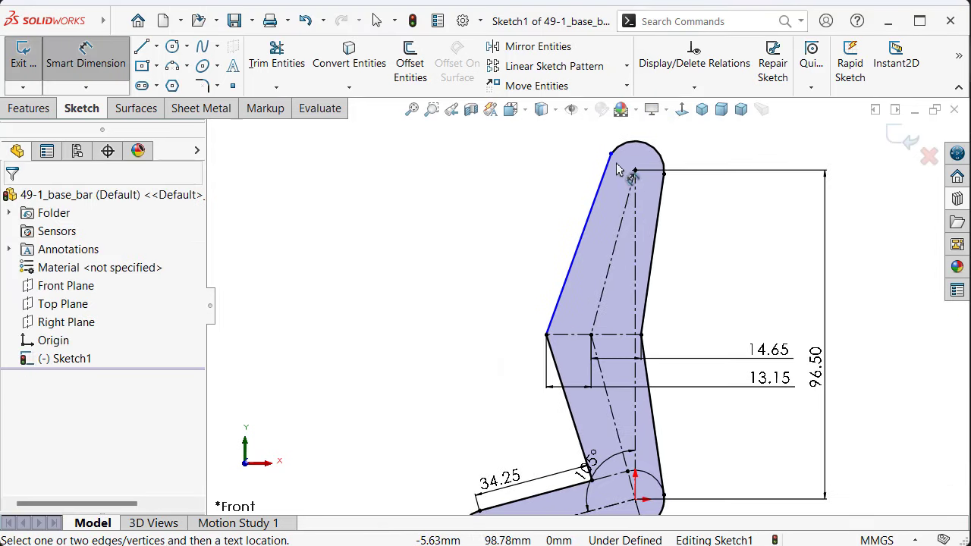
key(Escape)
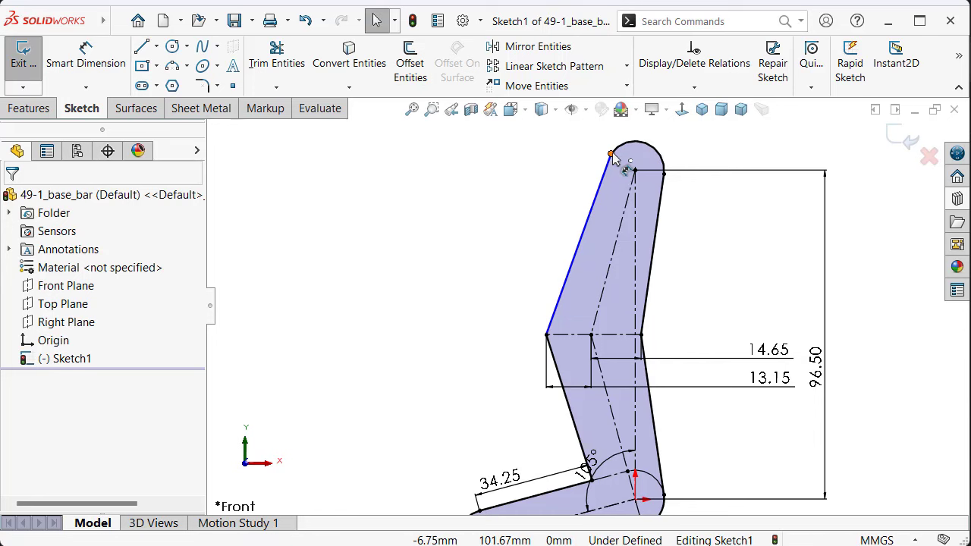
click(611, 154)
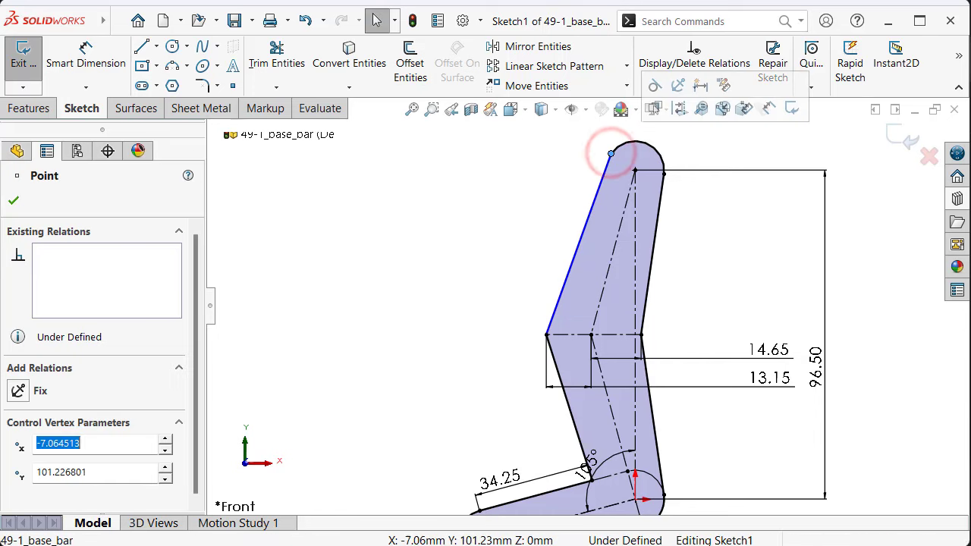
click(654, 89)
click(457, 219)
key(f)
scroll(625, 313, down, 3)
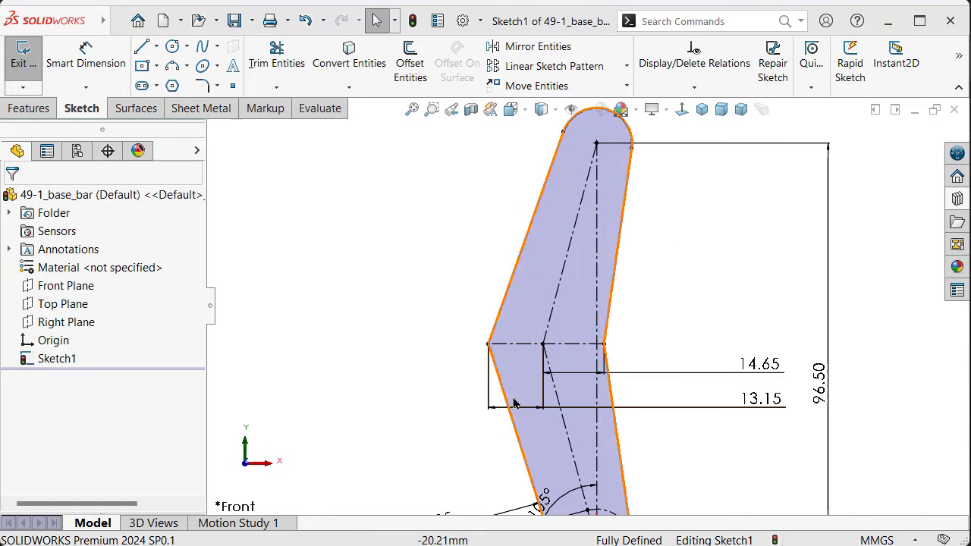
click(415, 298)
Step: Round the outer bend corner with an R25 sketch fillet
key(s)
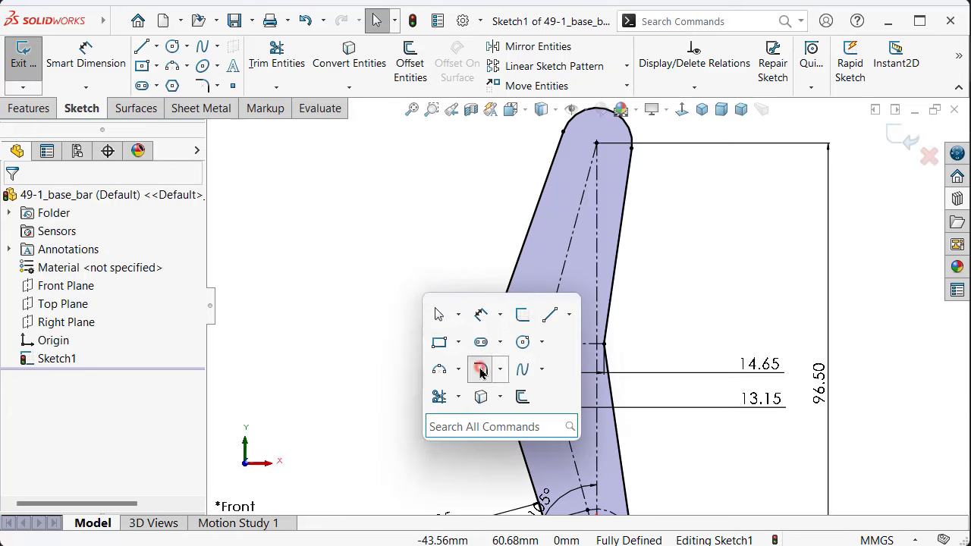
click(479, 370)
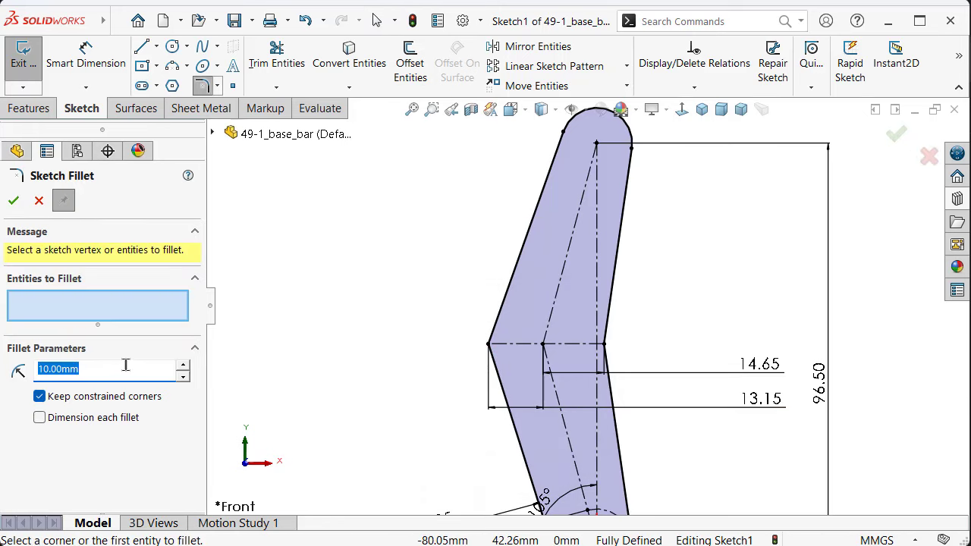
text(25)
click(493, 342)
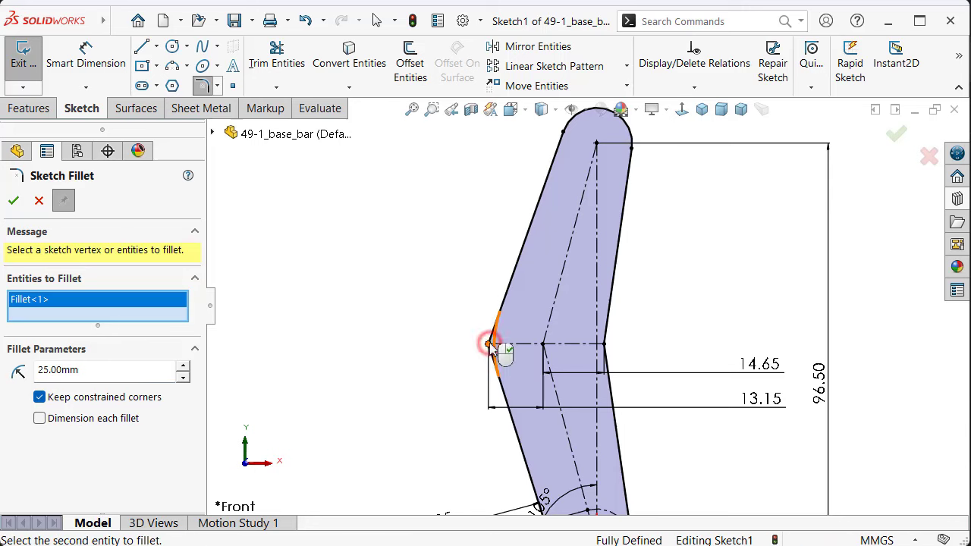
click(606, 347)
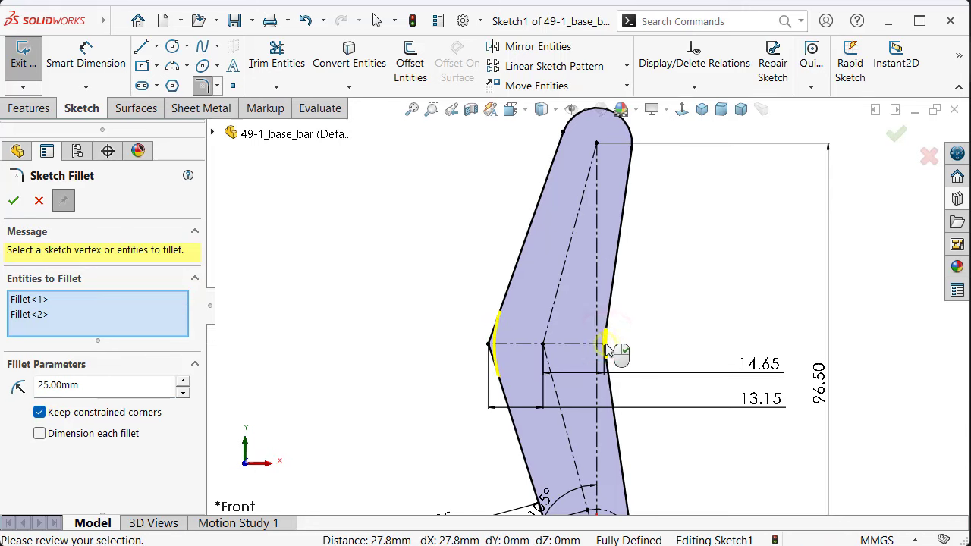
scroll(607, 383, up, 2)
scroll(592, 396, down, 2)
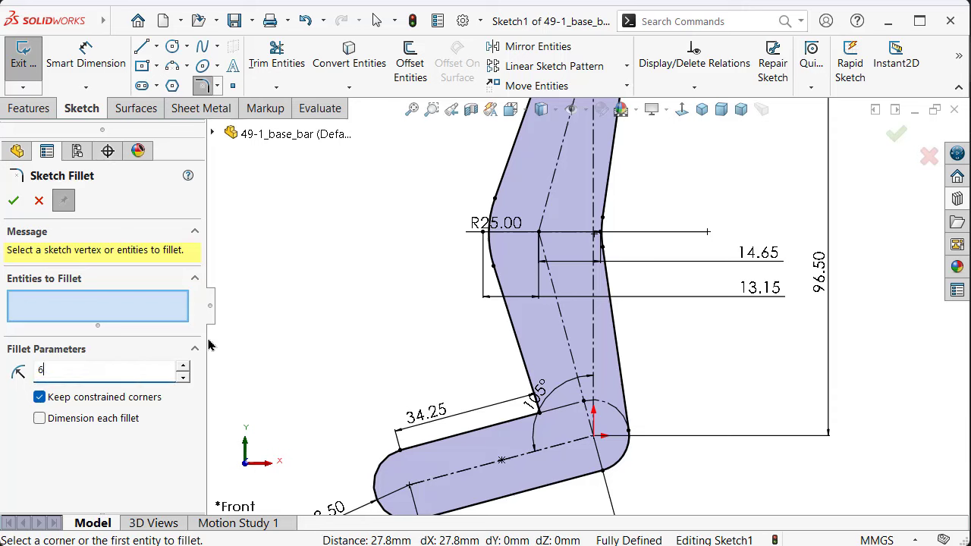
Step: Round the inner bend corner with an R6 fillet
click(296, 307)
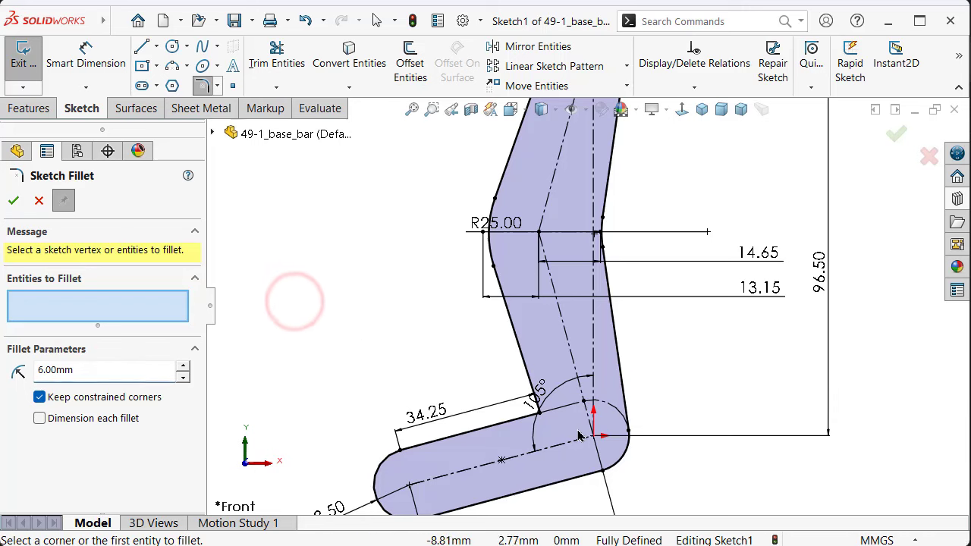
click(537, 413)
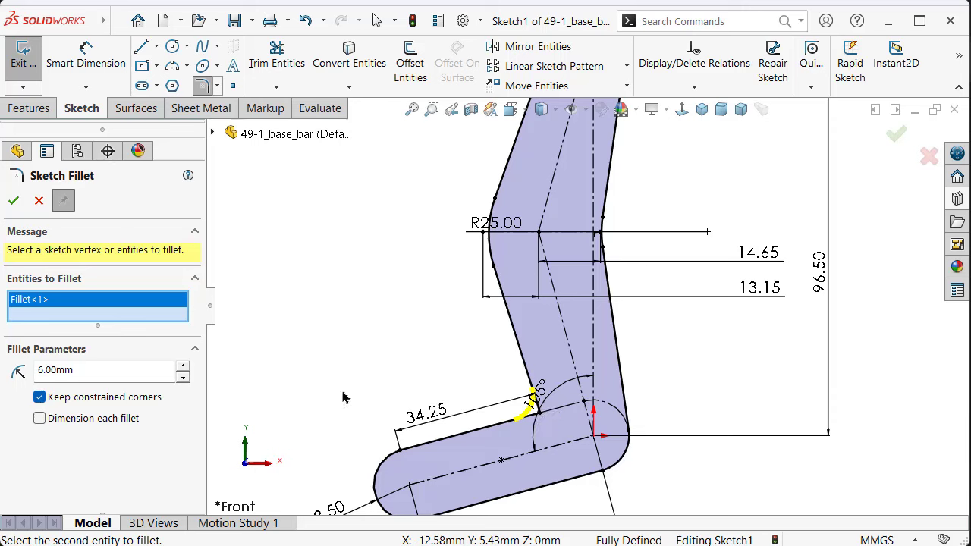
click(13, 200)
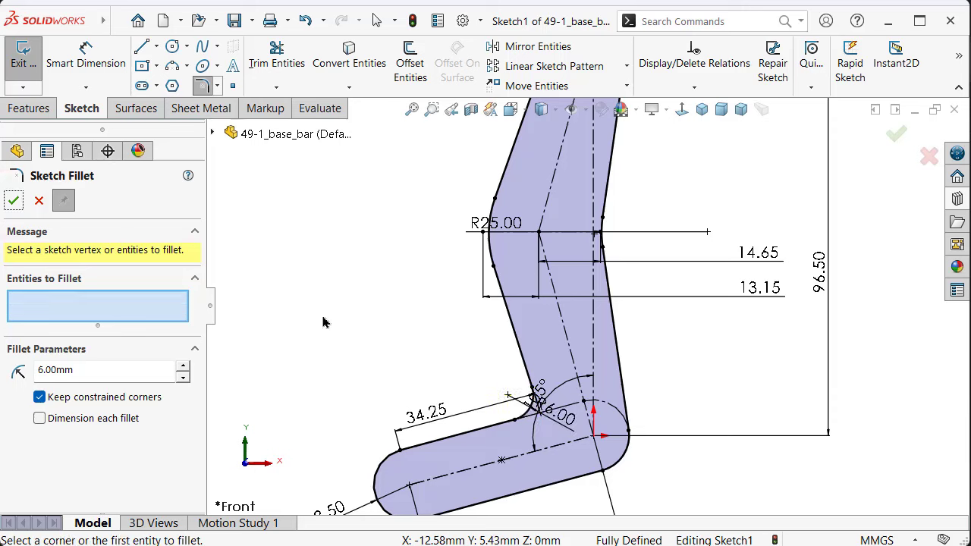
click(325, 321)
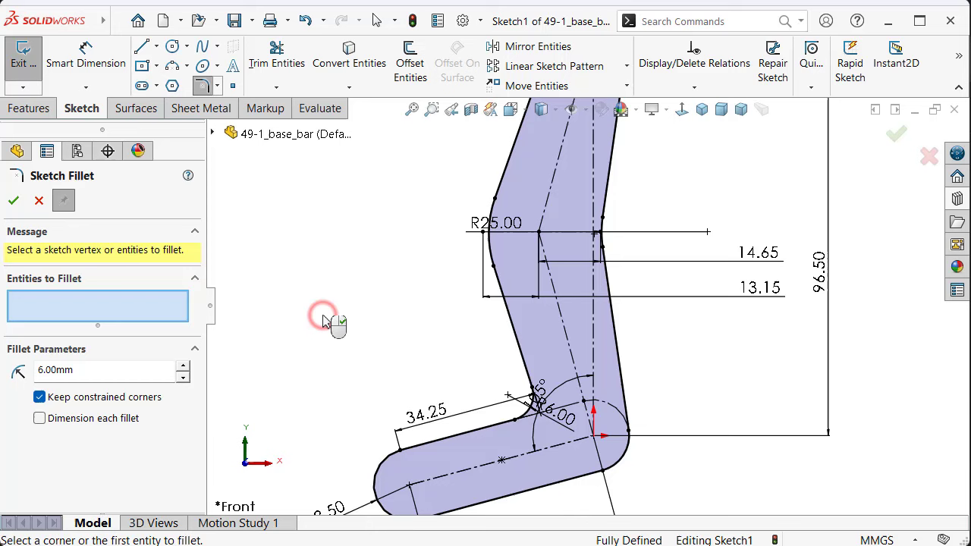
click(565, 423)
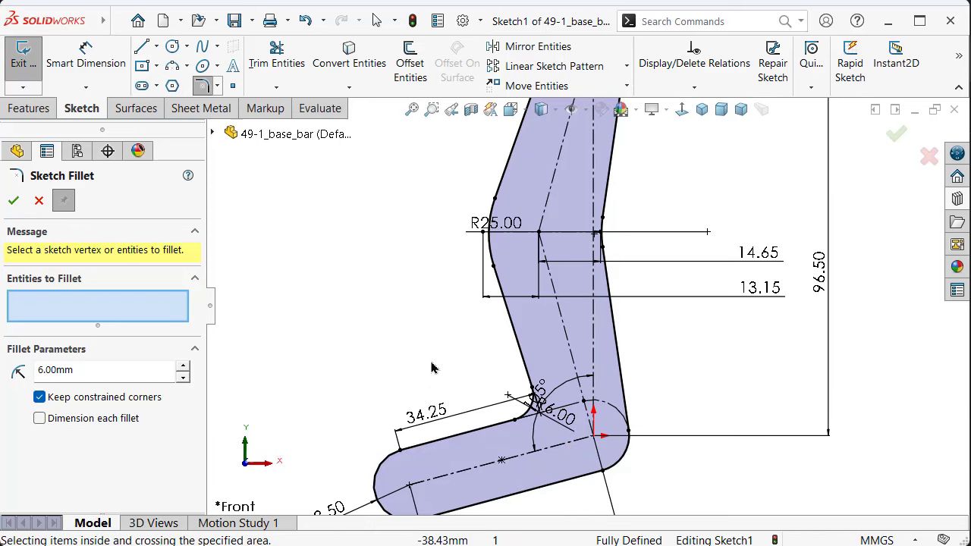
click(12, 200)
Step: Draw hole circles at the top arc's centre and the next point down the centreline
scroll(333, 315, up, 2)
scroll(473, 349, up, 1)
scroll(485, 352, down, 2)
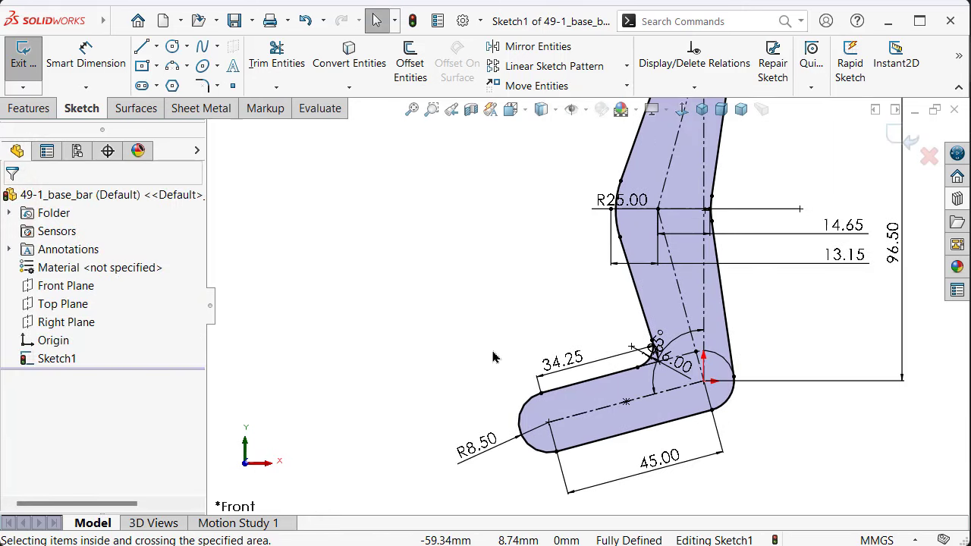
scroll(634, 371, up, 2)
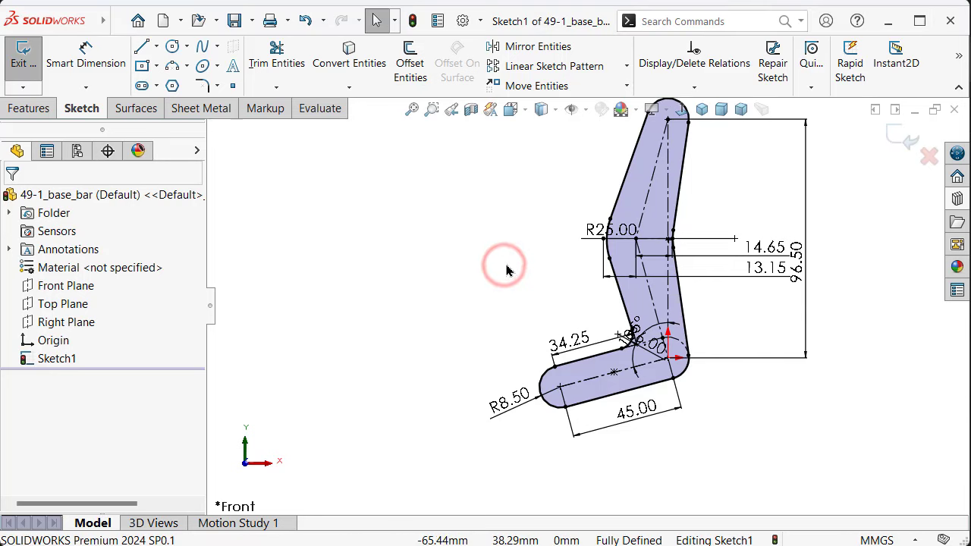
scroll(531, 247, down, 1)
key(s)
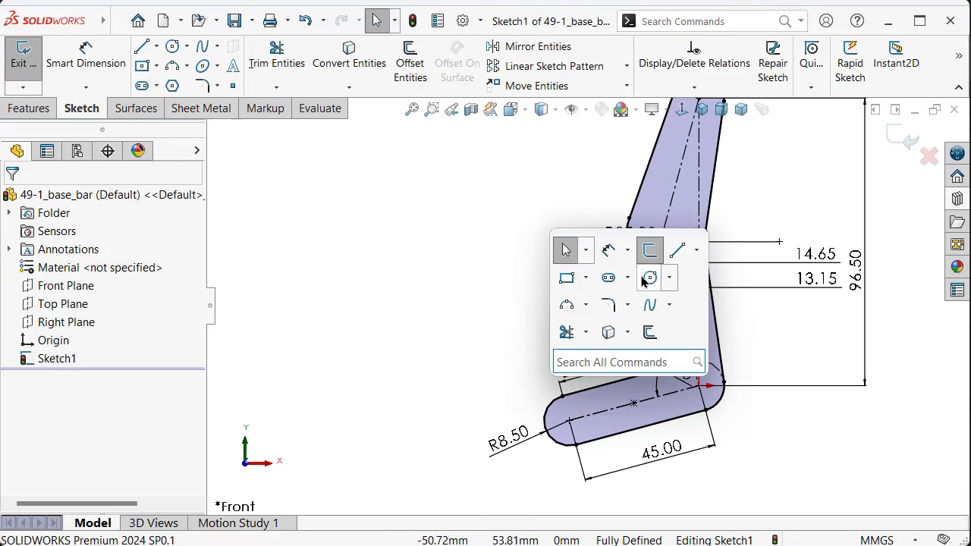
click(649, 277)
scroll(675, 274, up, 2)
scroll(679, 243, up, 1)
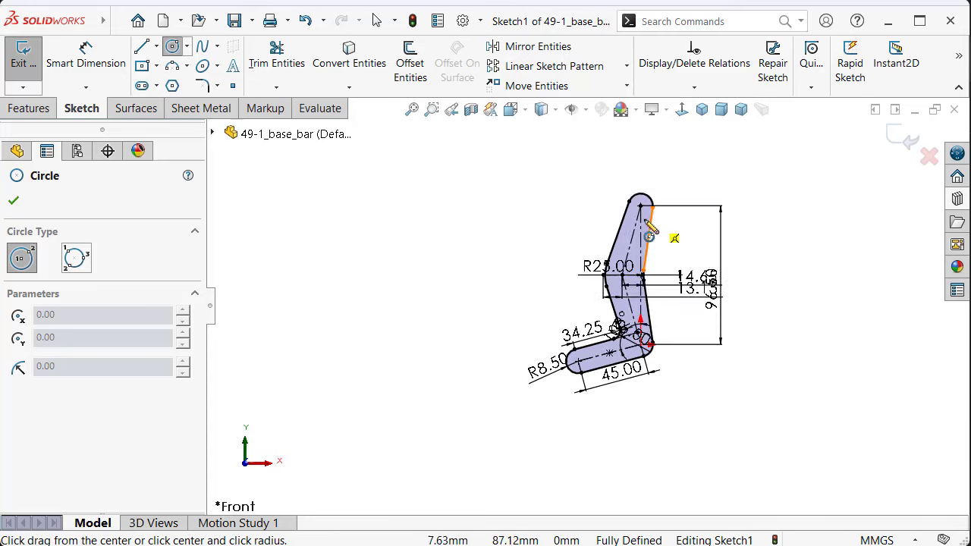
scroll(645, 232, down, 3)
click(631, 218)
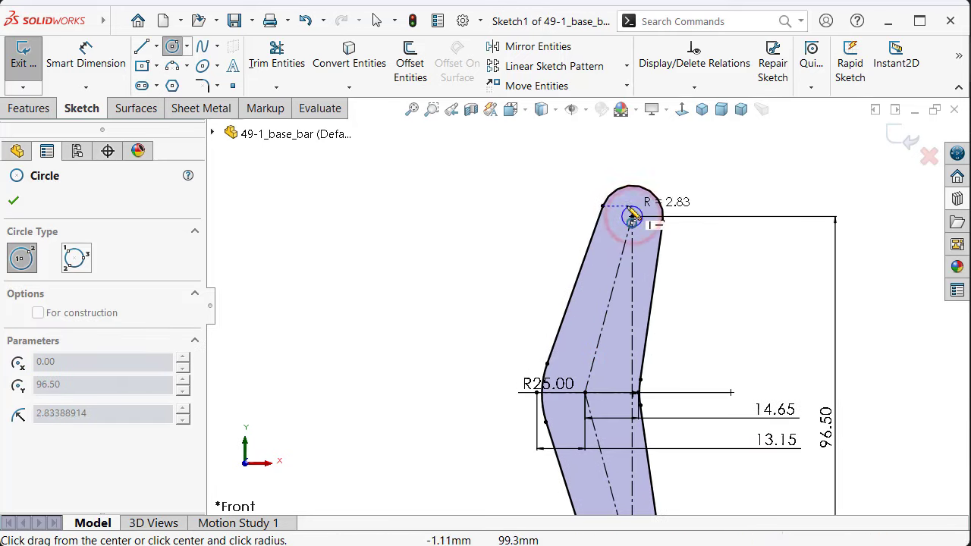
scroll(633, 220, down, 3)
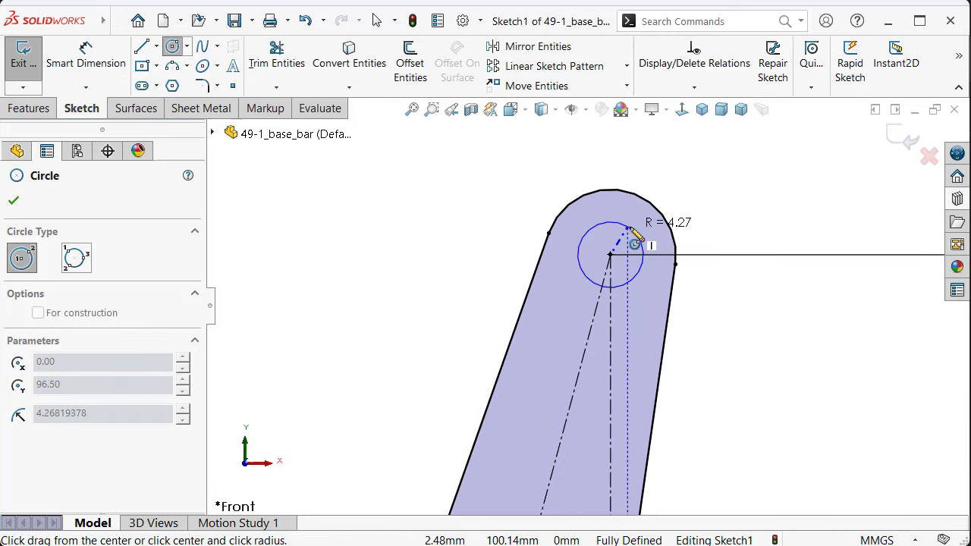
click(634, 241)
scroll(609, 314, up, 2)
scroll(609, 379, up, 2)
scroll(577, 456, up, 1)
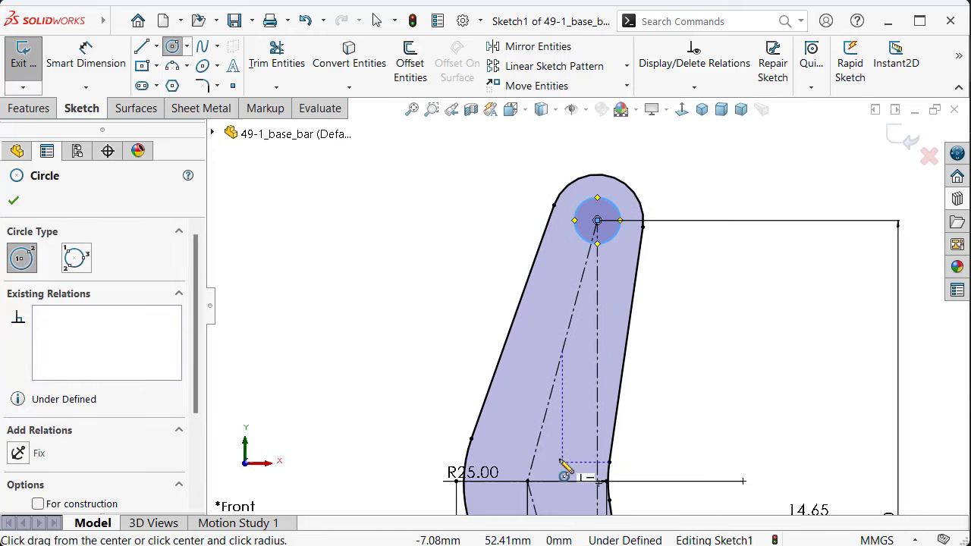
scroll(574, 447, down, 1)
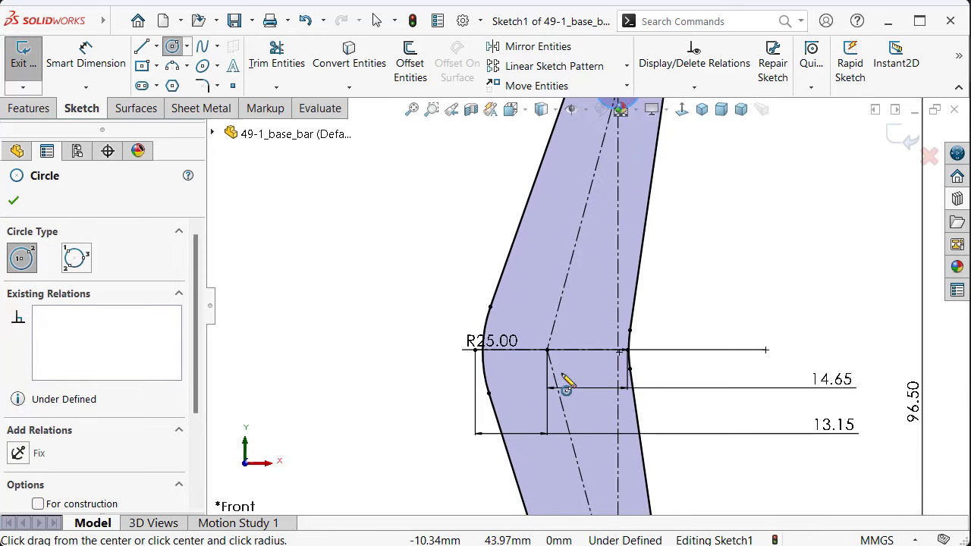
click(583, 223)
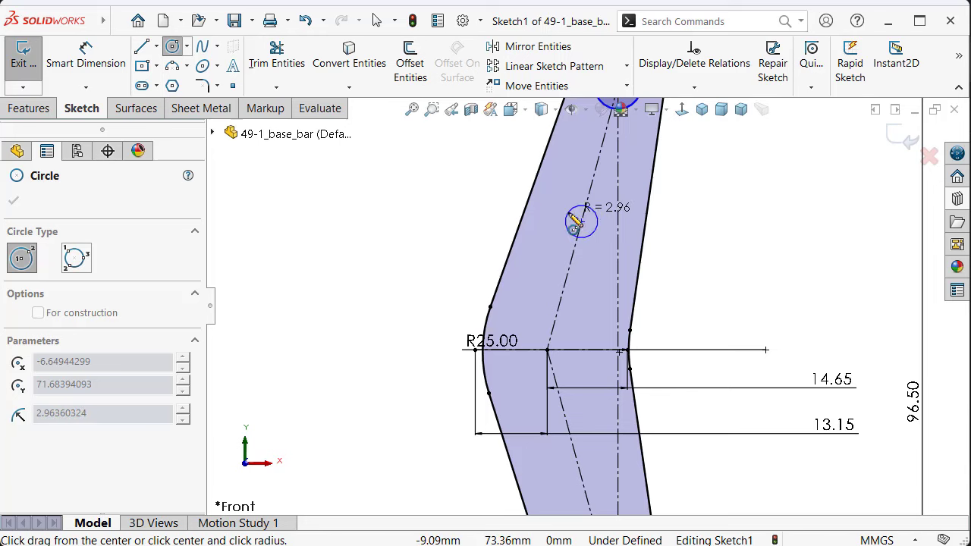
scroll(574, 221, down, 2)
click(572, 219)
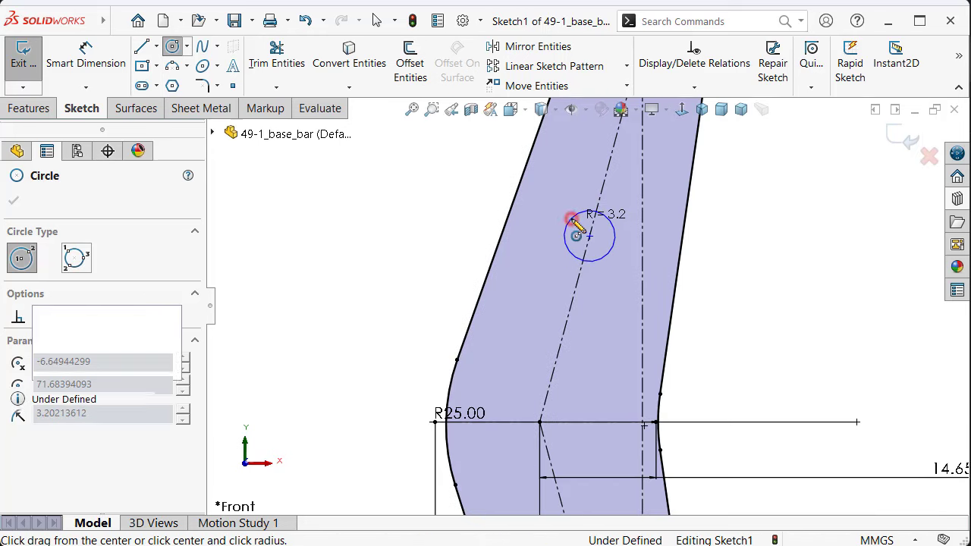
Step: Add hole circles at the R25 bend centre, the lower bend (about 3.26 radius) and the short leg's end
click(539, 422)
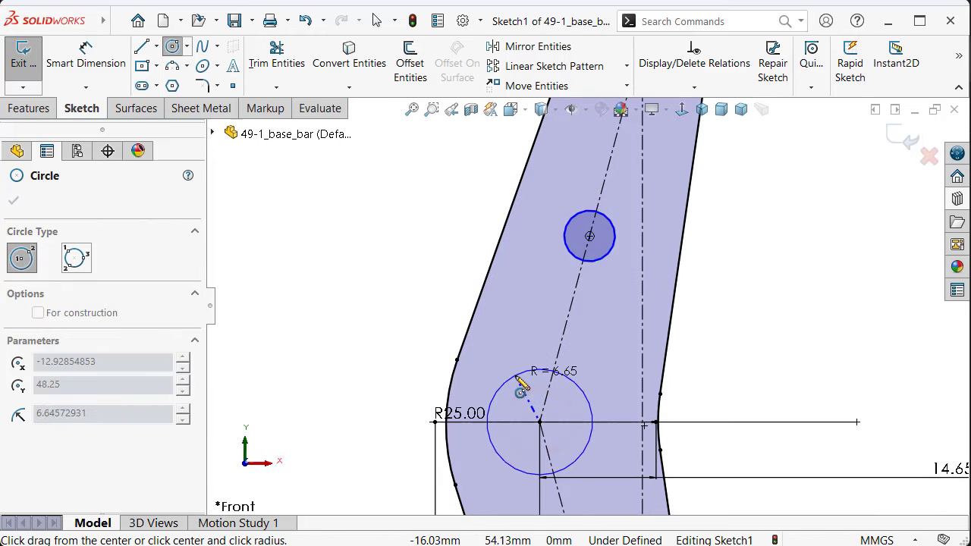
click(520, 392)
scroll(561, 431, up, 3)
scroll(607, 463, up, 1)
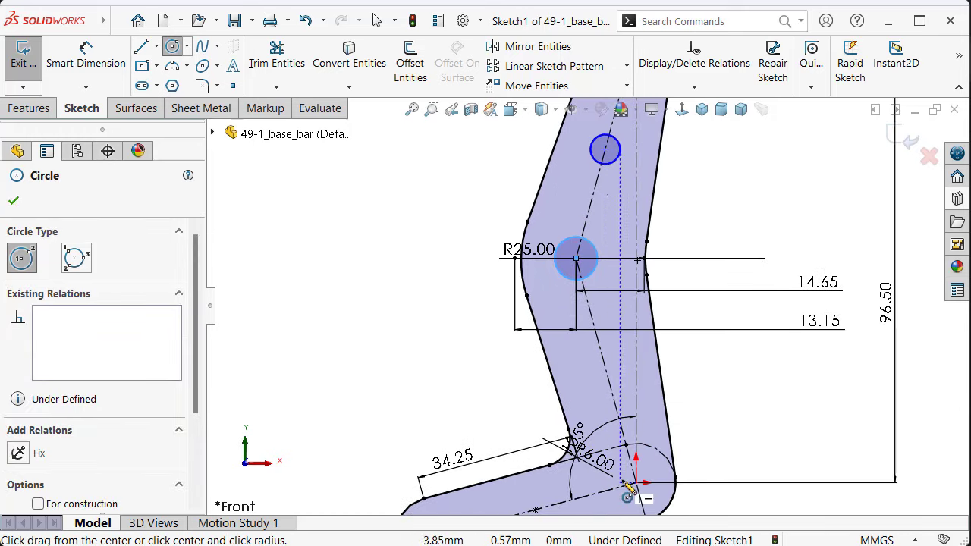
click(637, 482)
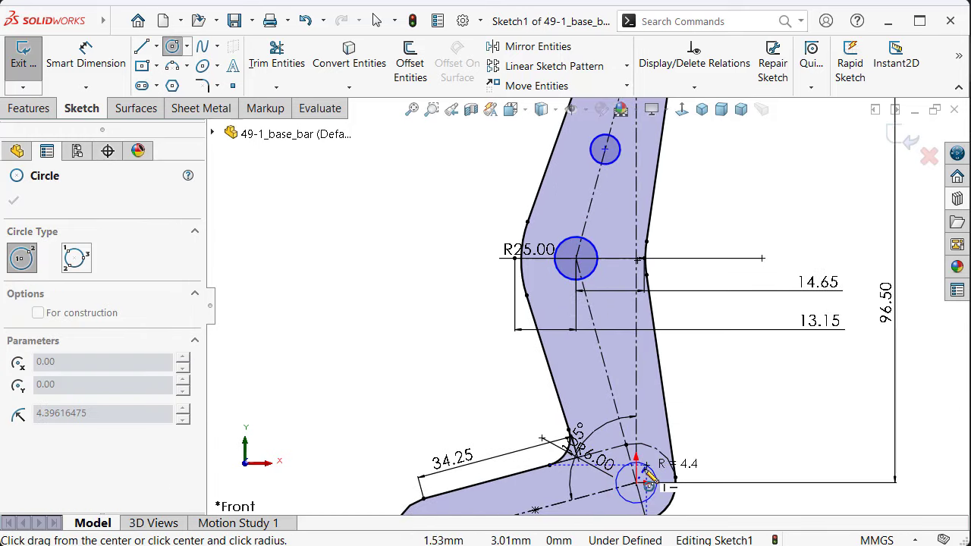
scroll(644, 469, down, 3)
scroll(634, 455, down, 2)
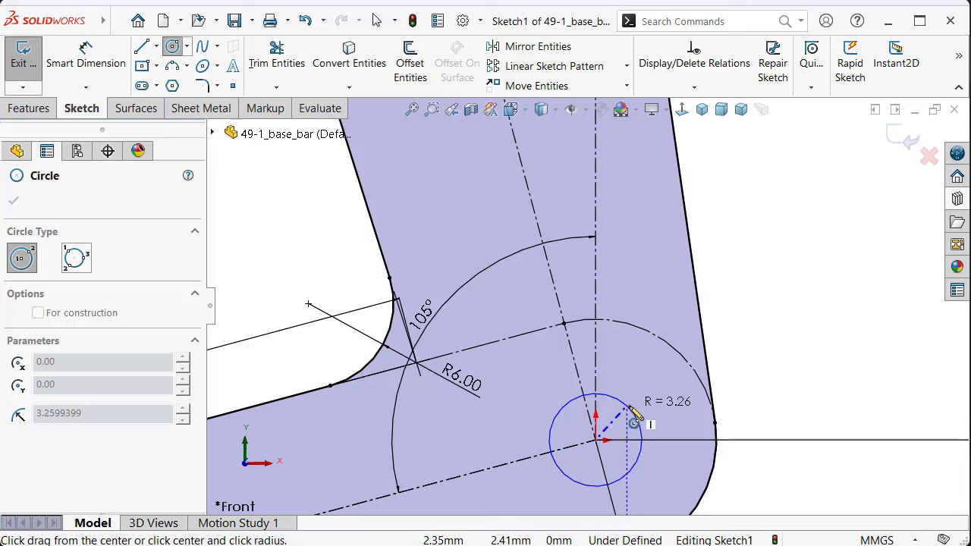
click(630, 409)
scroll(516, 462, up, 4)
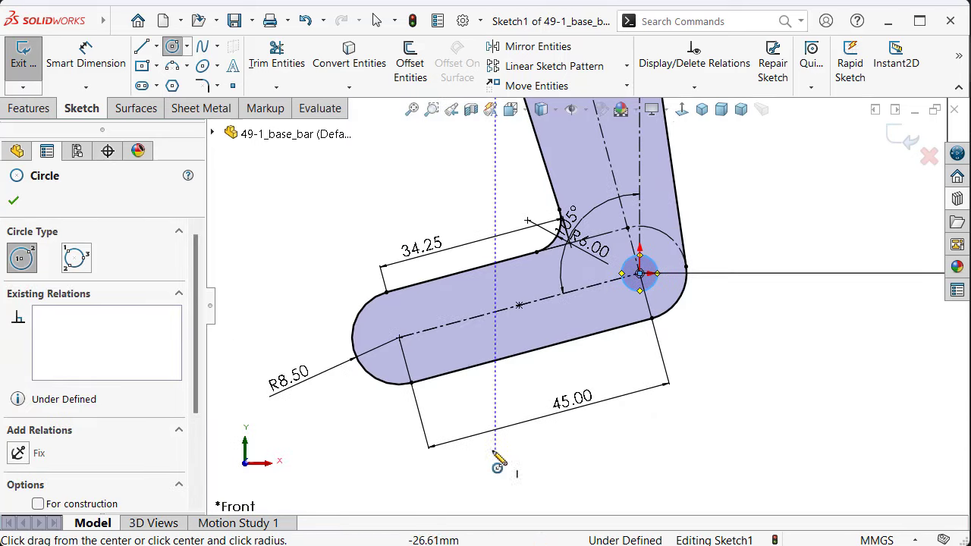
click(399, 338)
click(413, 350)
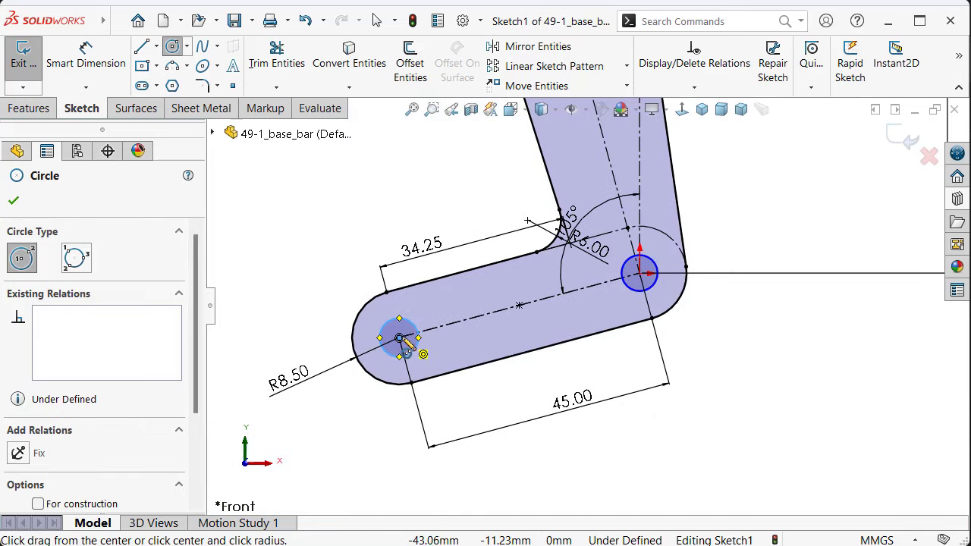
scroll(448, 349, up, 2)
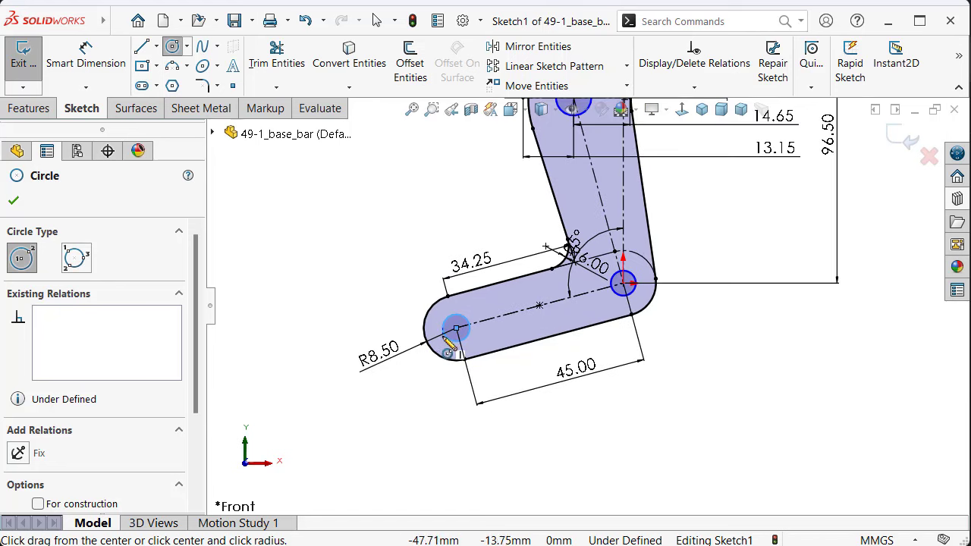
key(Escape)
Step: Make the short-leg hole, the lower hole and the second-from-top hole equal in size
click(467, 343)
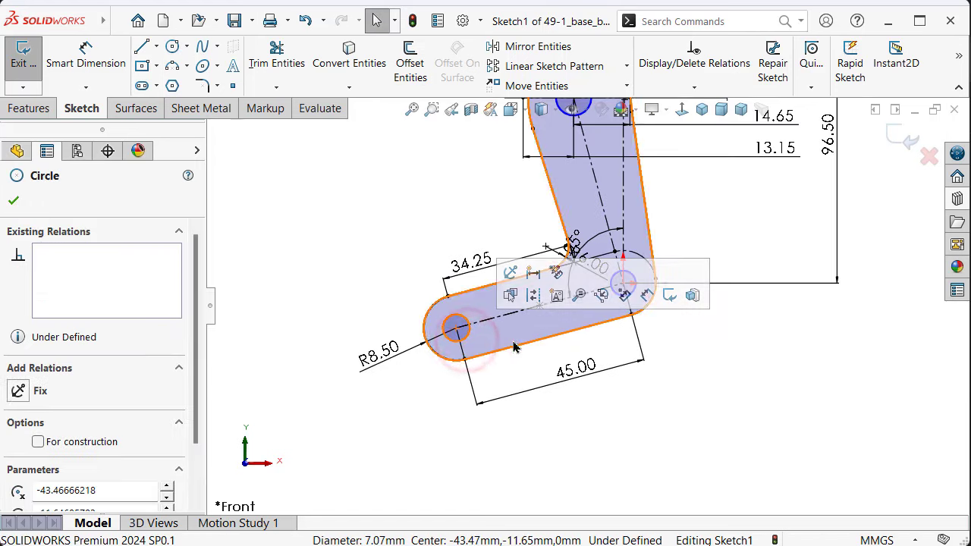
scroll(546, 333, up, 2)
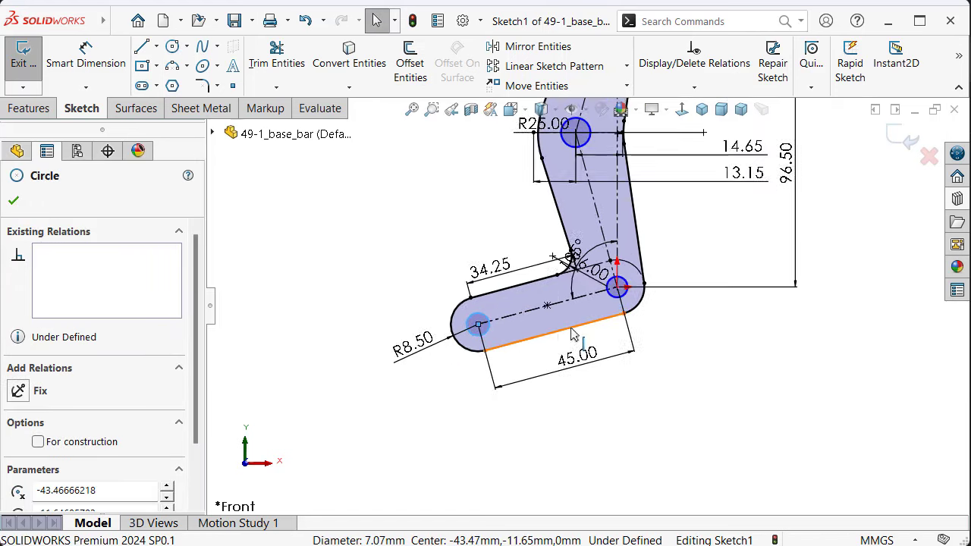
click(621, 298)
scroll(614, 273, up, 2)
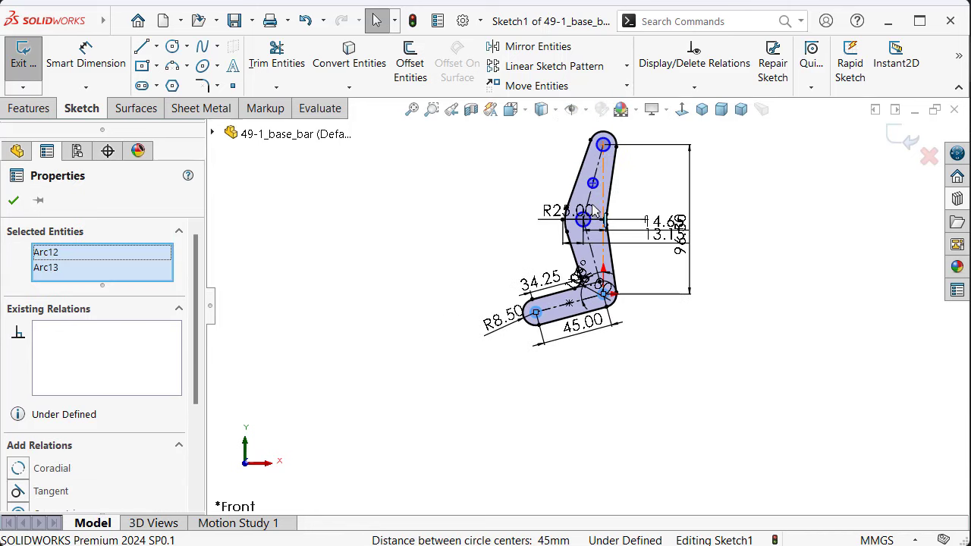
scroll(599, 212, down, 2)
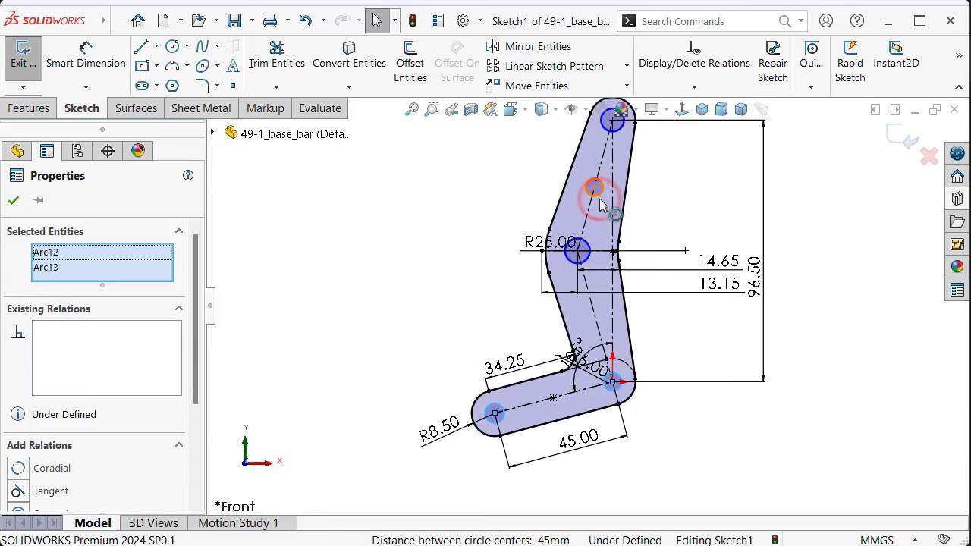
click(602, 205)
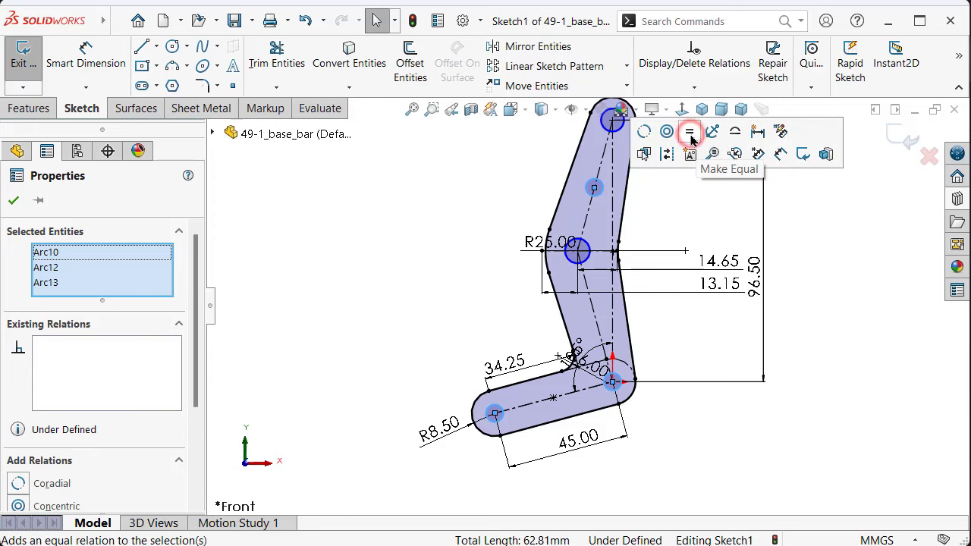
click(456, 213)
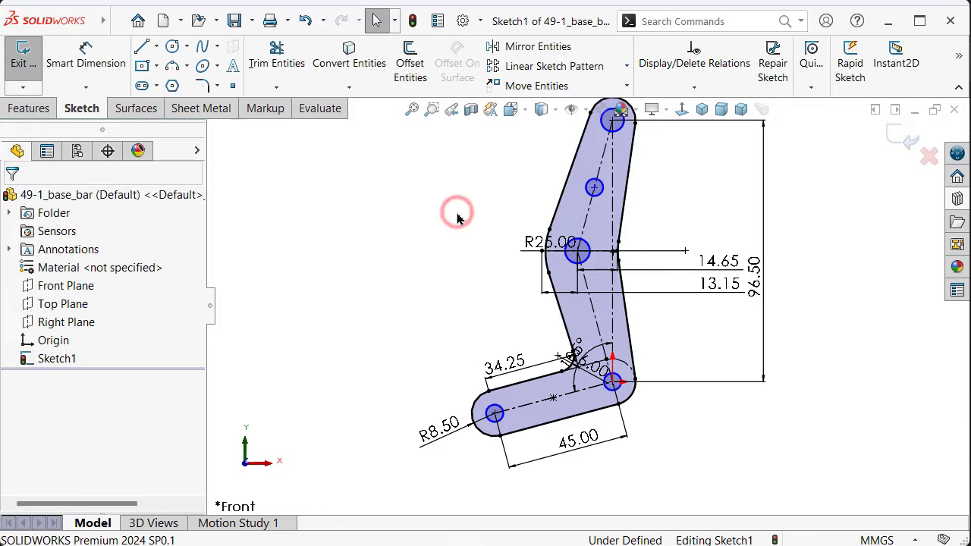
Step: Make the top hole equal in size to the hole at the R25 bend
click(590, 259)
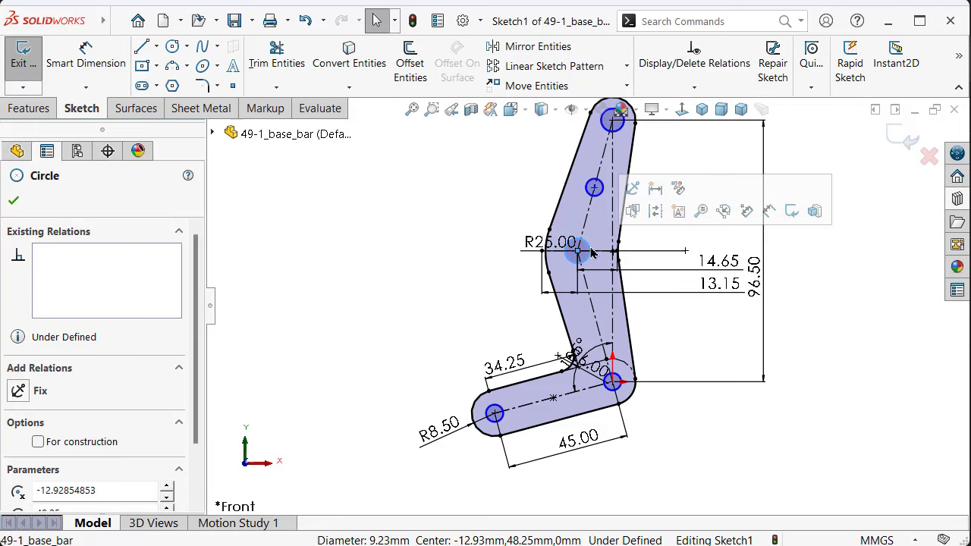
ctrl+click(622, 135)
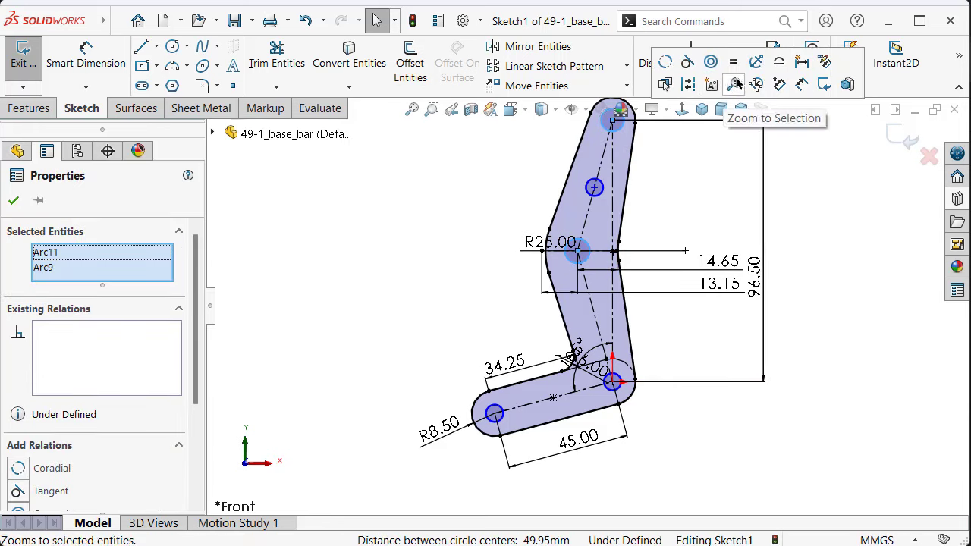
click(734, 60)
click(844, 224)
Step: Dimension the top hole to Ø8.50 and the second hole to Ø6.50
ctrl+middle_drag(722, 200, 618, 180)
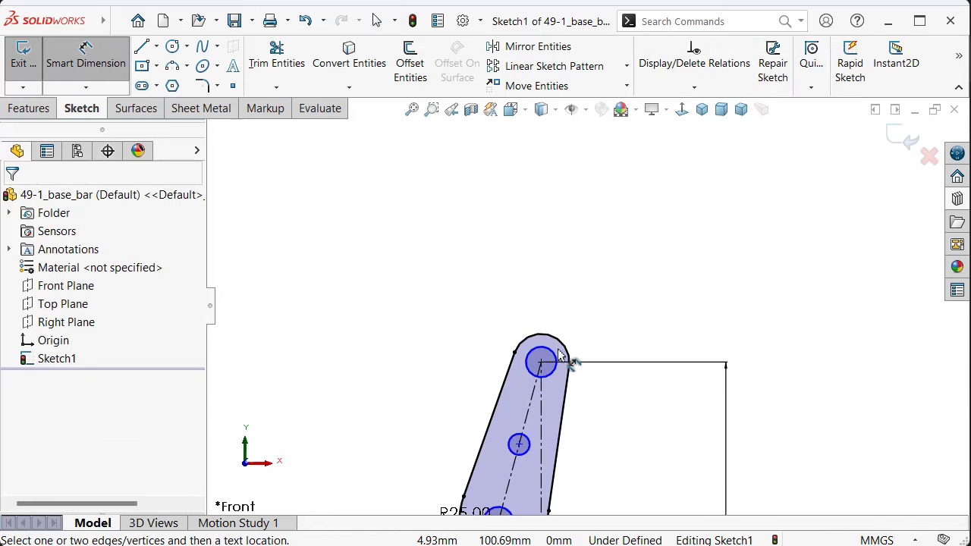
click(557, 355)
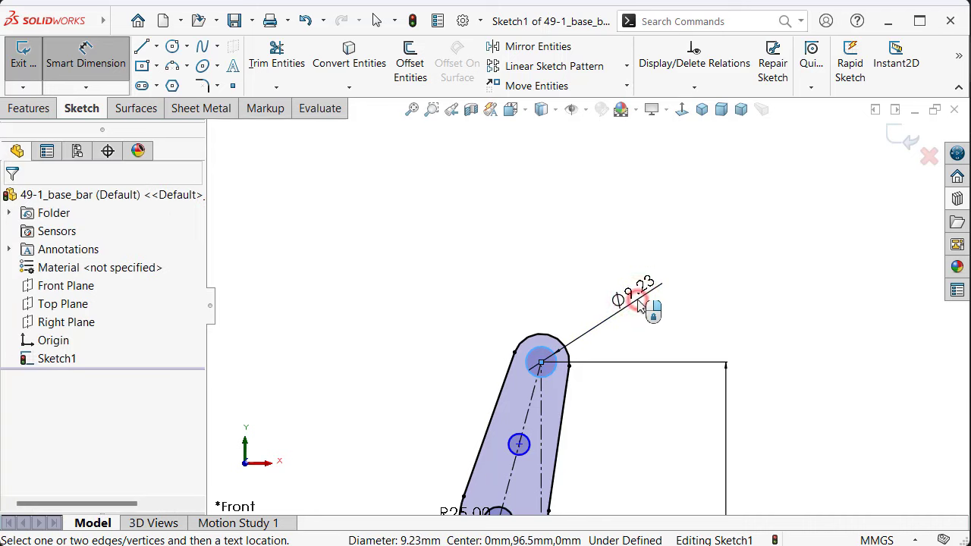
click(639, 303)
text(8)
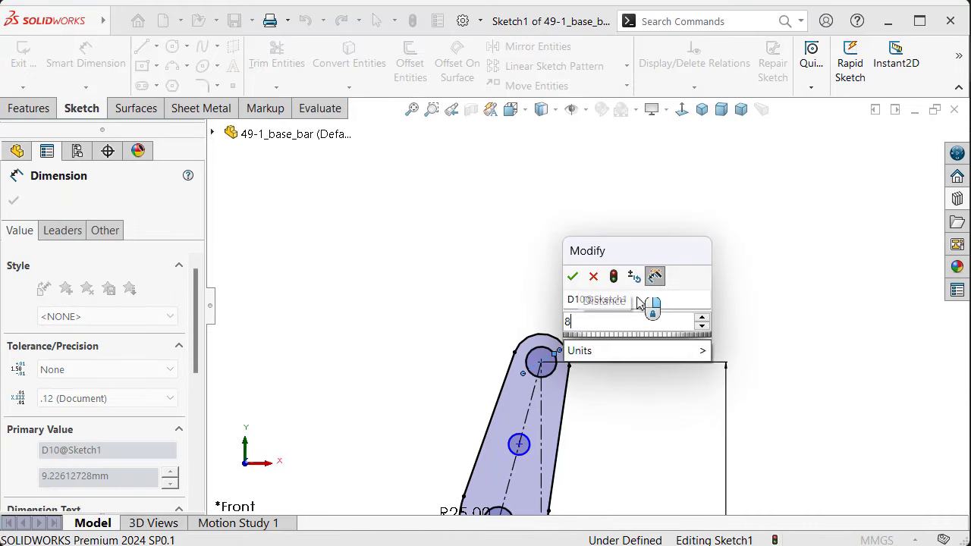
text(,5)
key(Return)
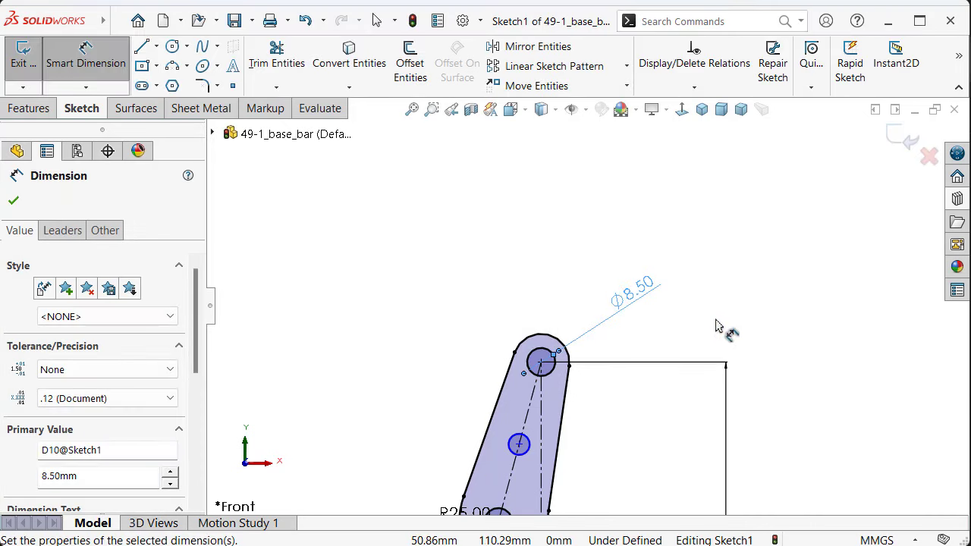
click(715, 318)
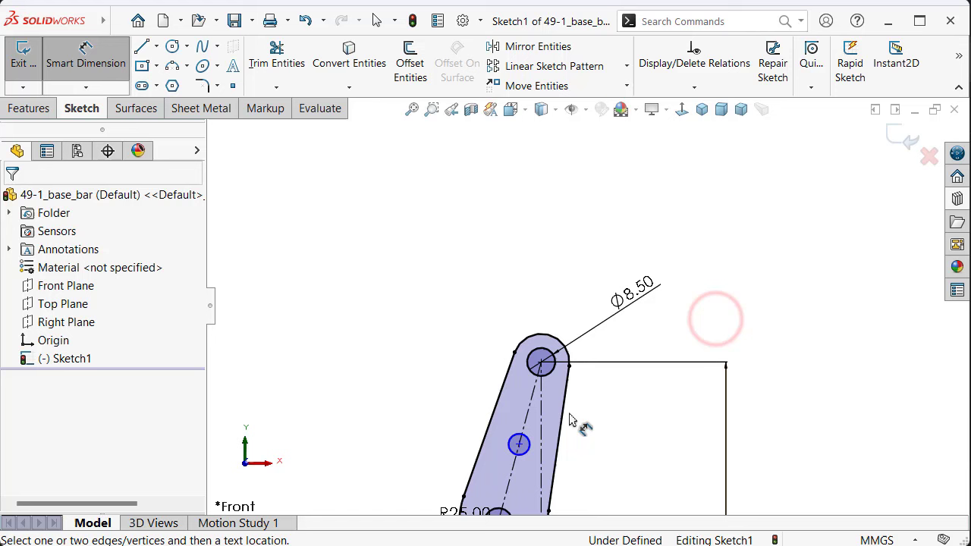
click(519, 444)
click(620, 447)
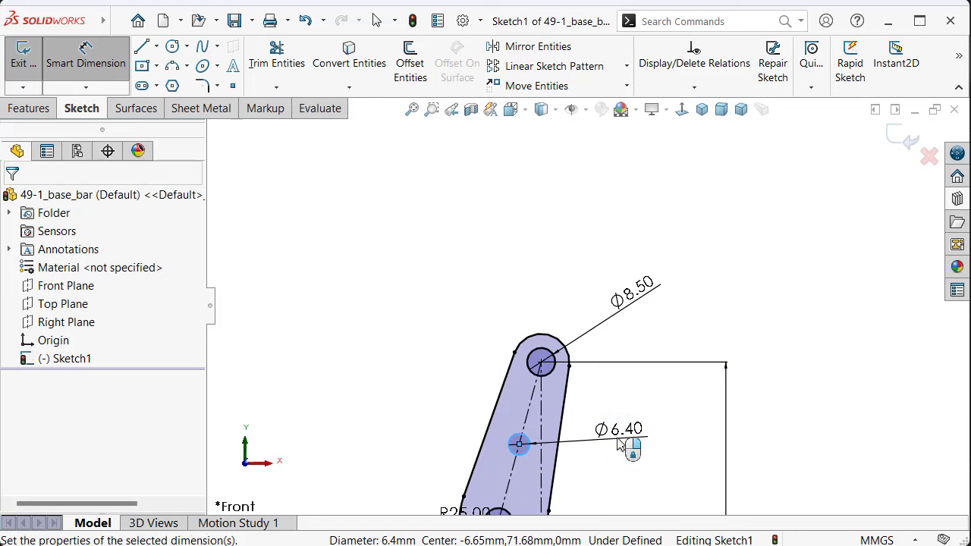
text(6,5)
key(Return)
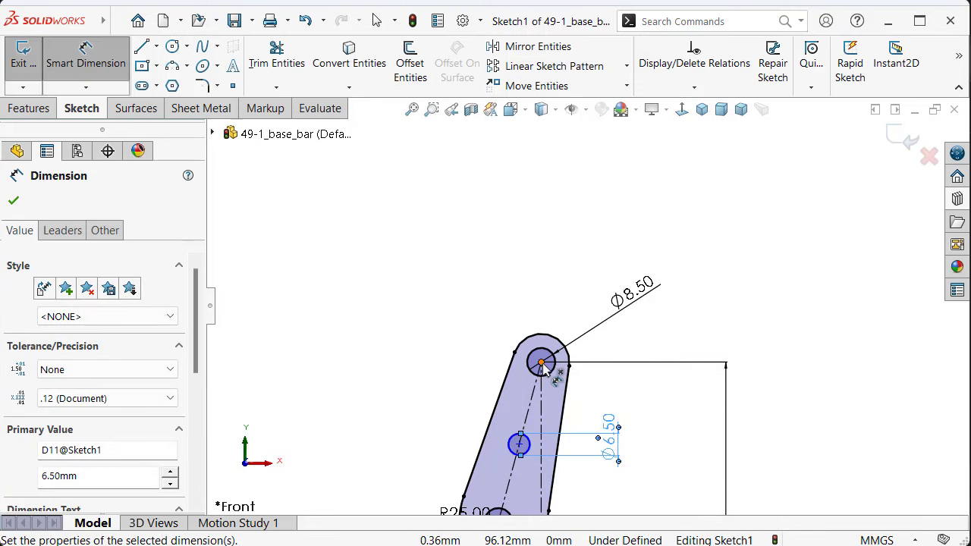
Step: Set the distance between the two top hole centres to 22 mm, then show the Sheet Metal tools
click(519, 445)
click(519, 444)
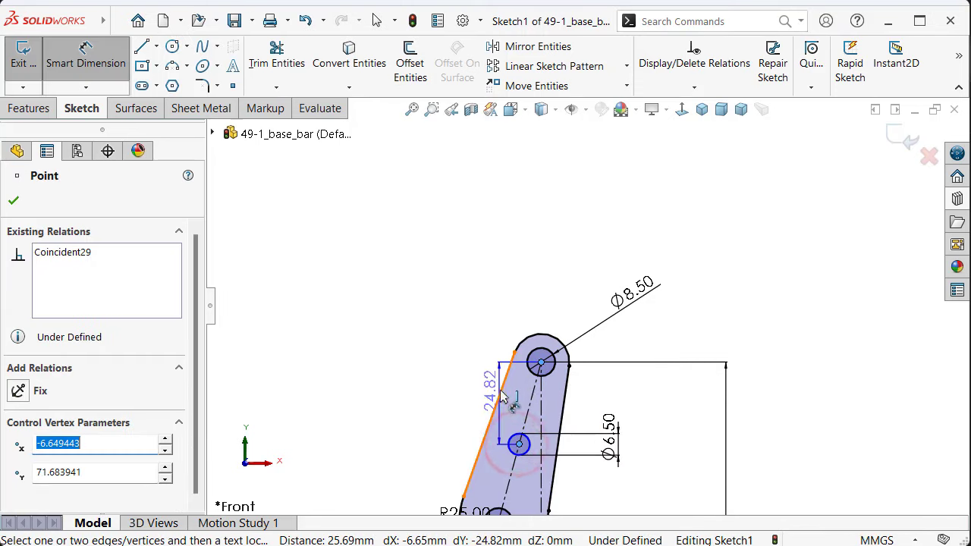
scroll(486, 410, up, 3)
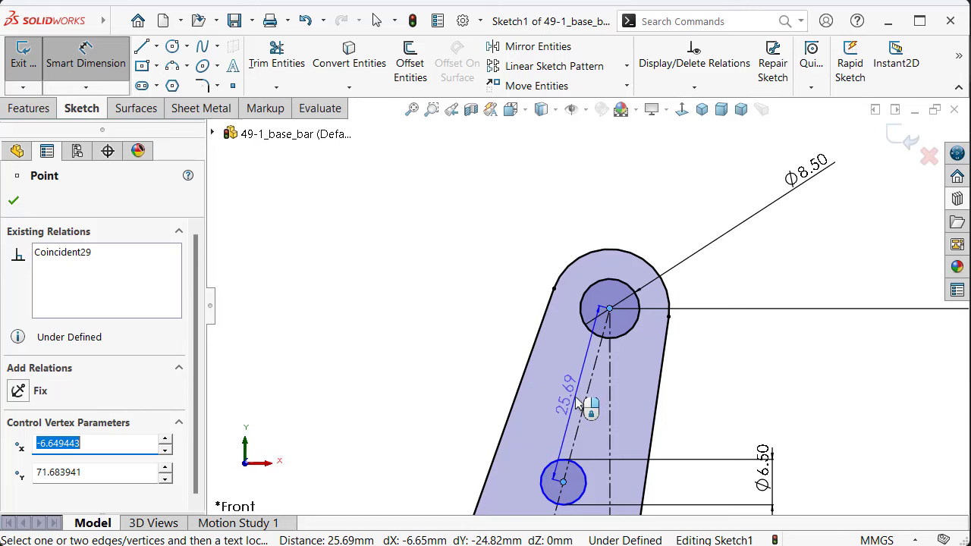
click(581, 396)
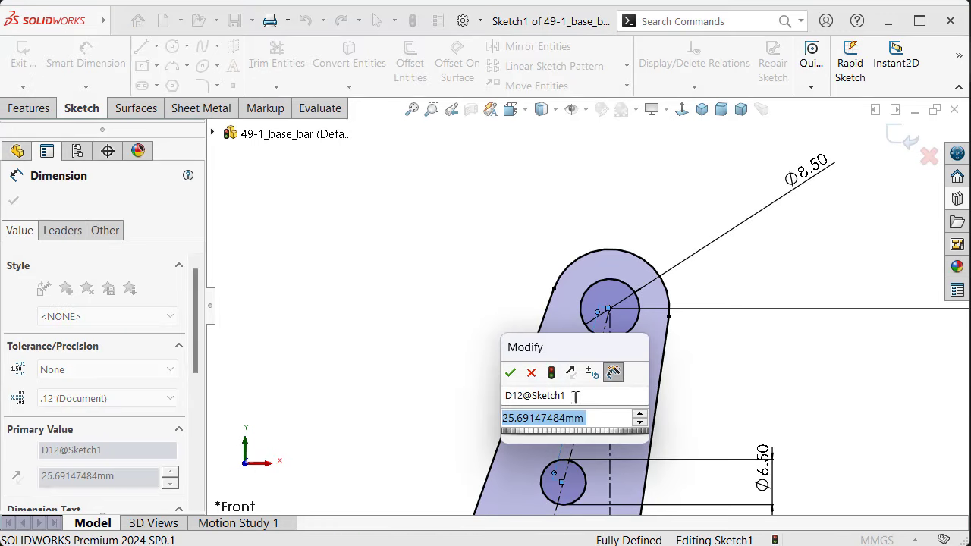
text(22)
key(Return)
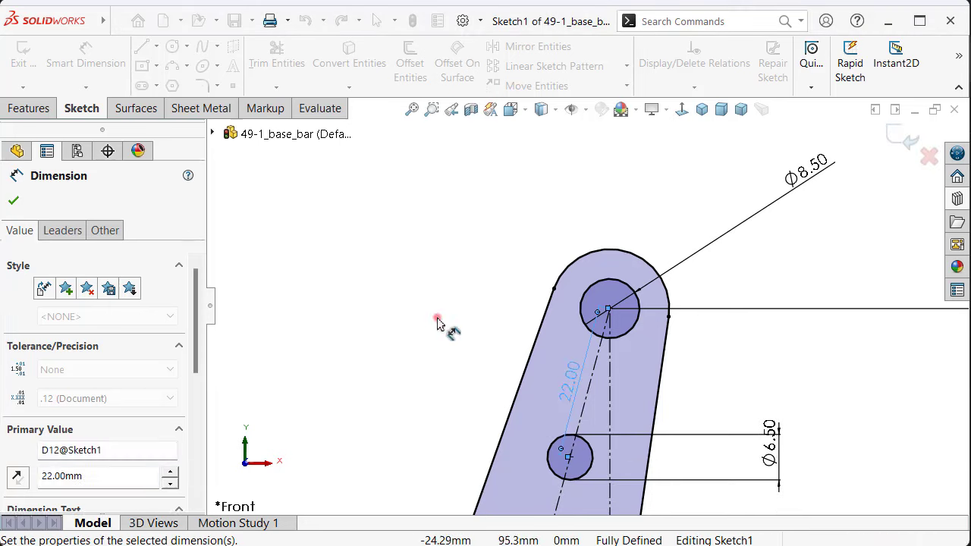
click(438, 322)
scroll(531, 400, up, 5)
scroll(560, 451, up, 2)
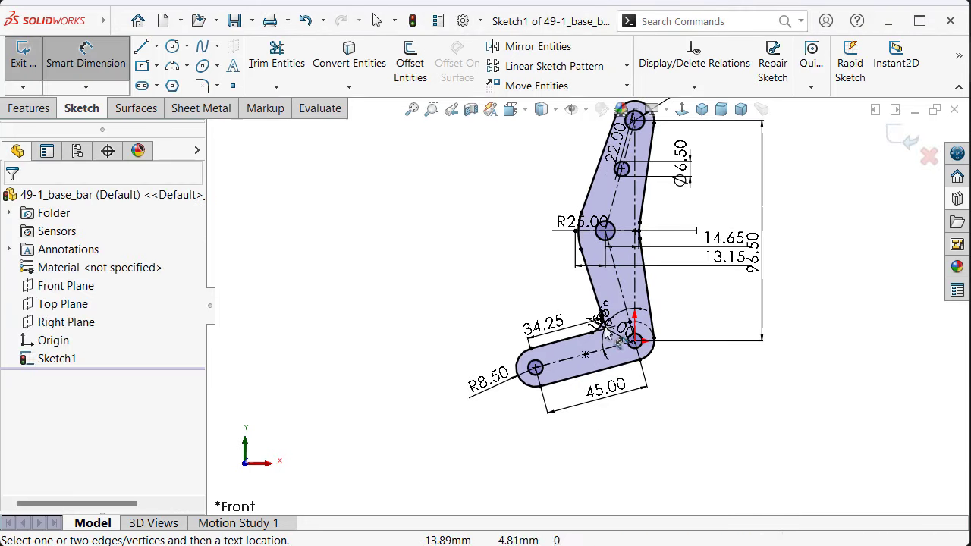
scroll(615, 288, down, 3)
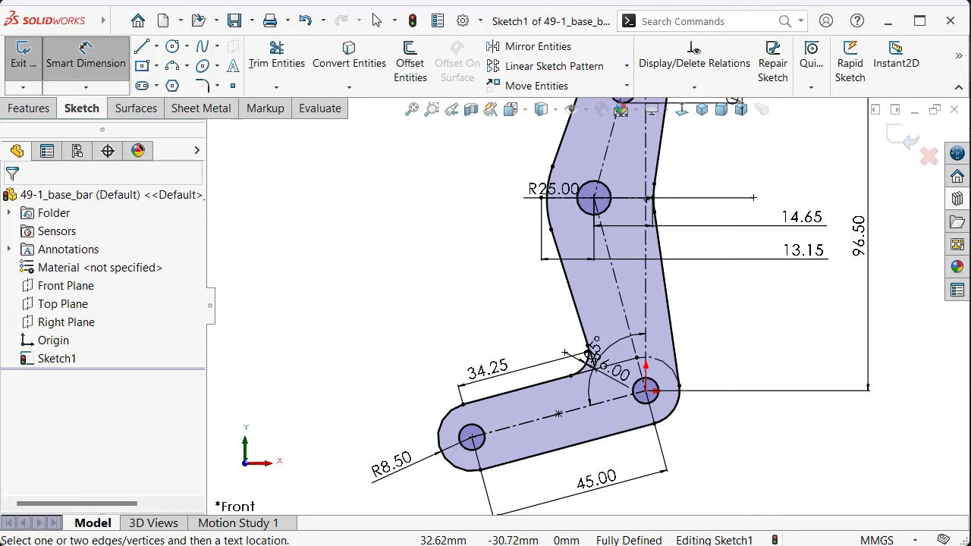
key(Escape)
key(f)
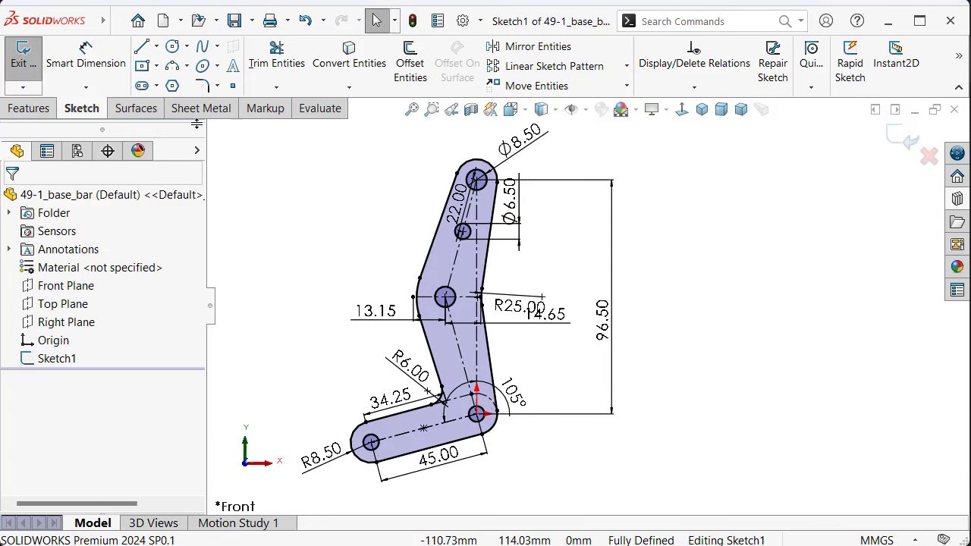
click(196, 114)
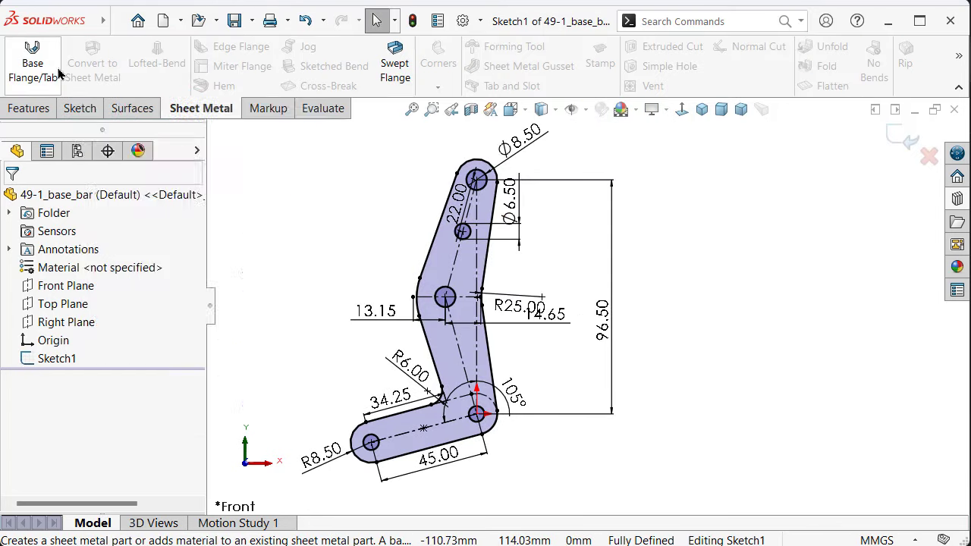
Step: Create Base-Flange1 from Sketch1 with a 2.5 mm thickness and inspect the bracket
click(32, 61)
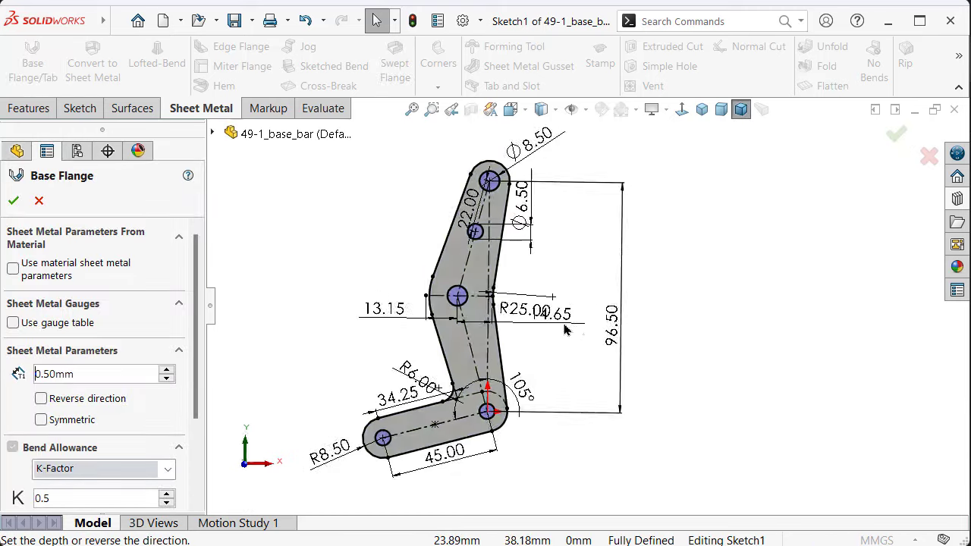
scroll(608, 257, down, 5)
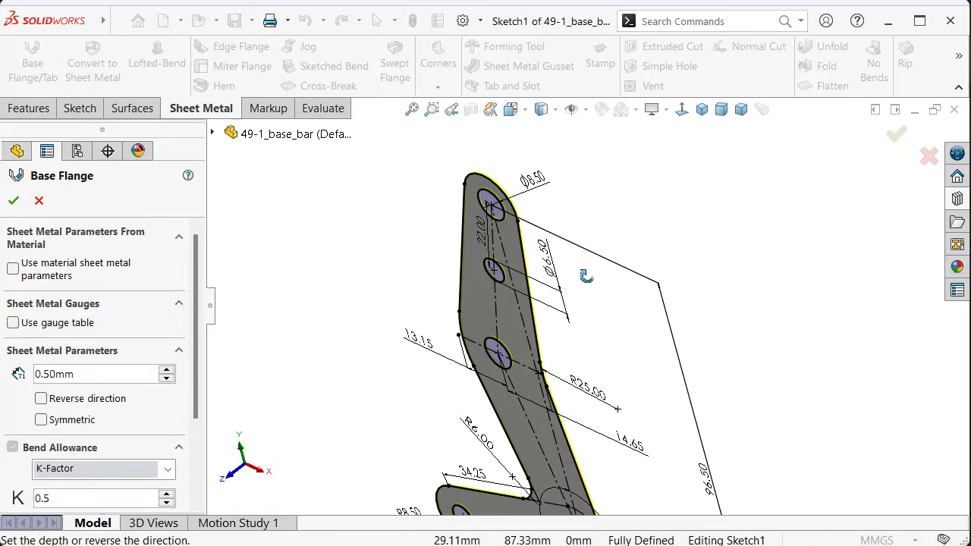
drag(101, 379, 6, 385)
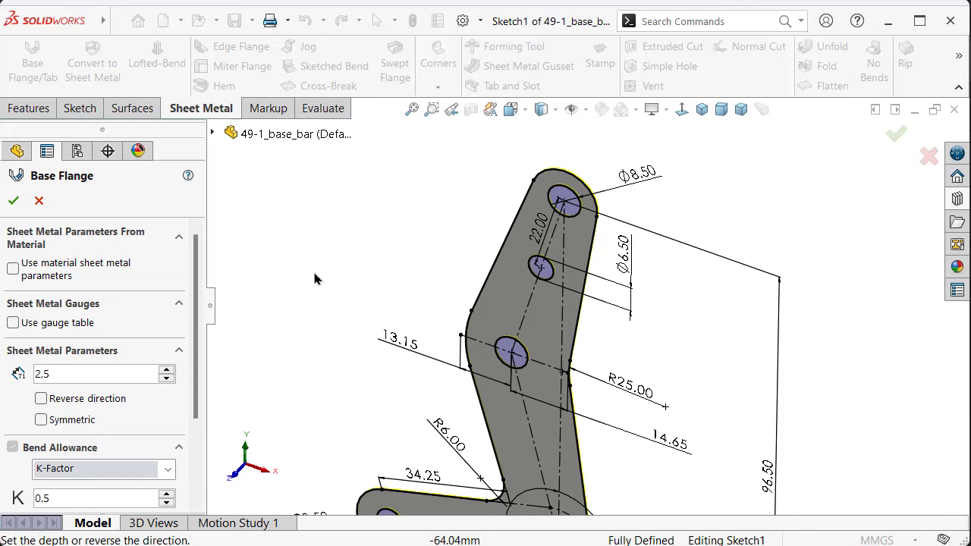
click(331, 250)
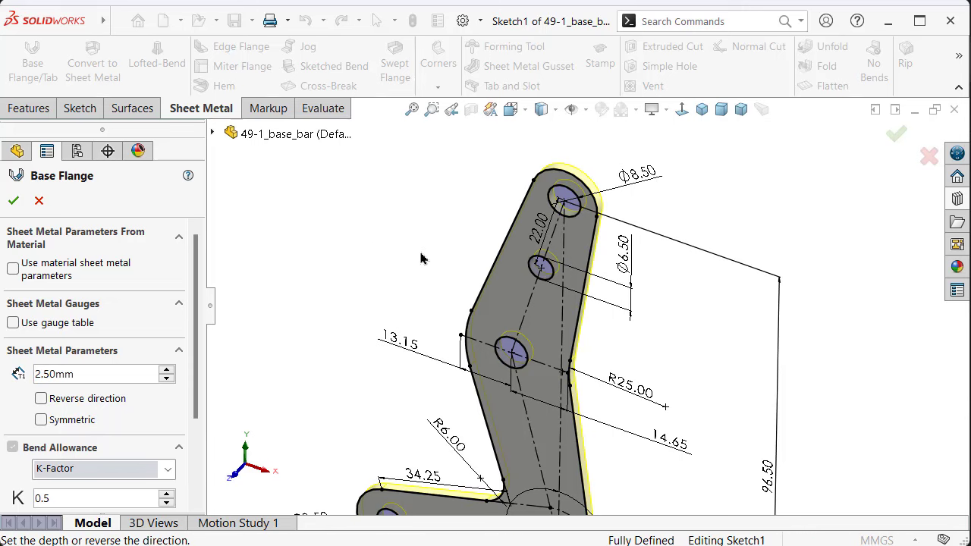
middle_drag(529, 347, 546, 319)
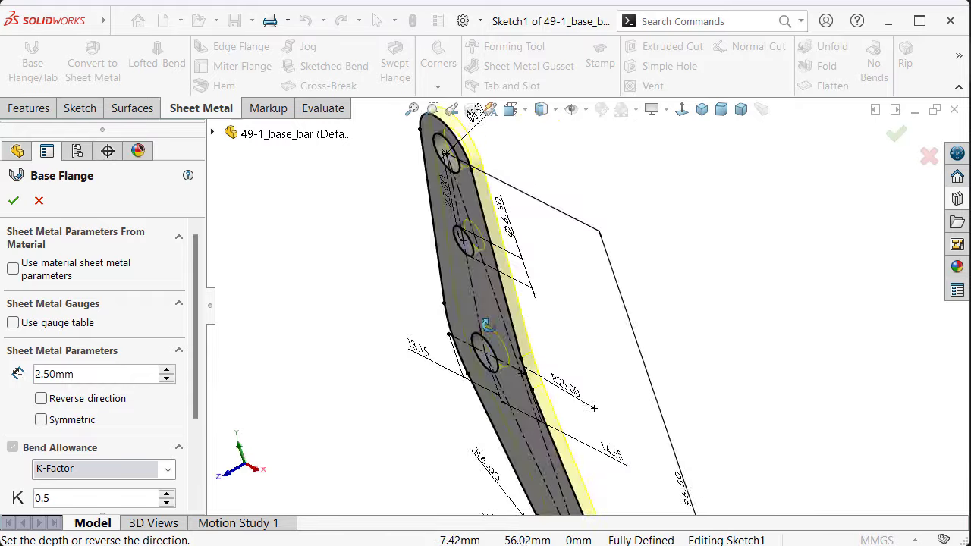
key(ctrl+8)
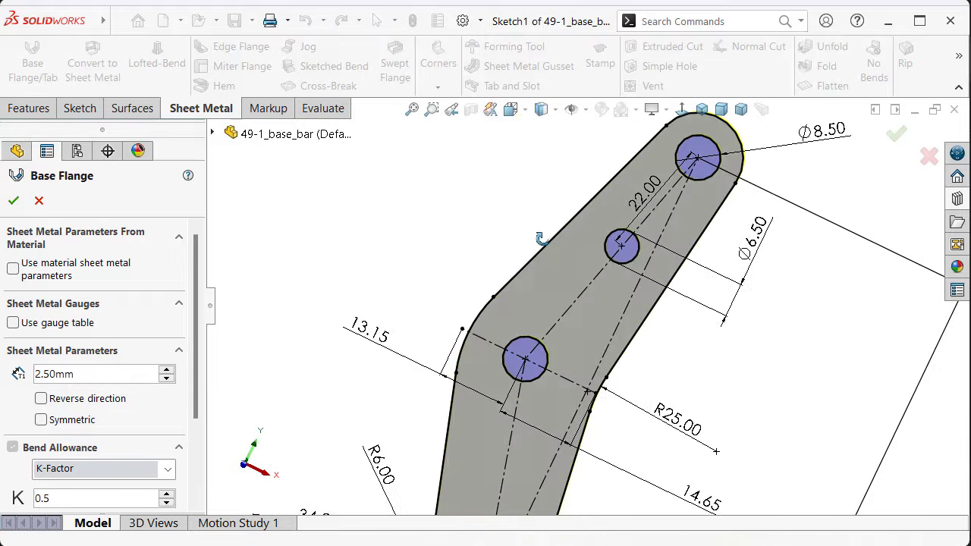
click(14, 201)
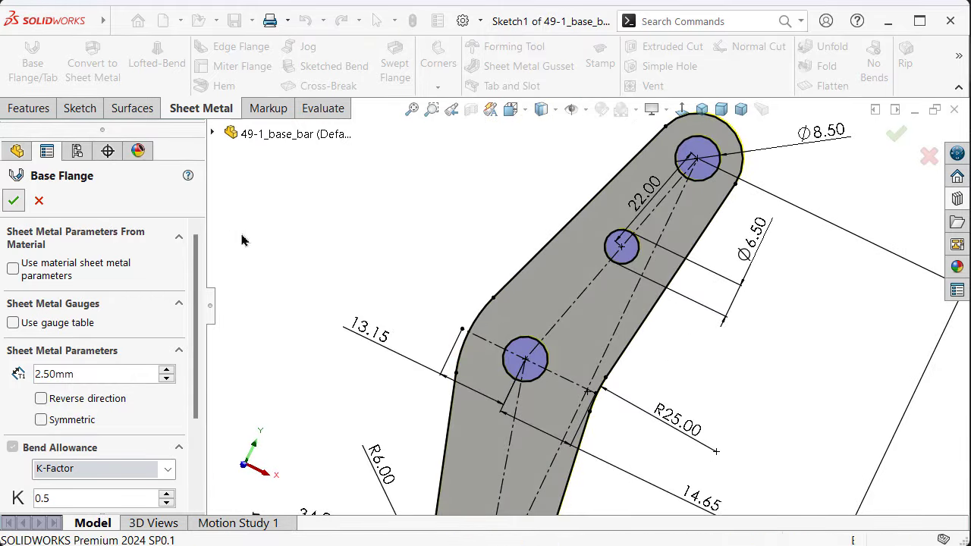
scroll(452, 345, up, 3)
middle_drag(520, 373, 466, 387)
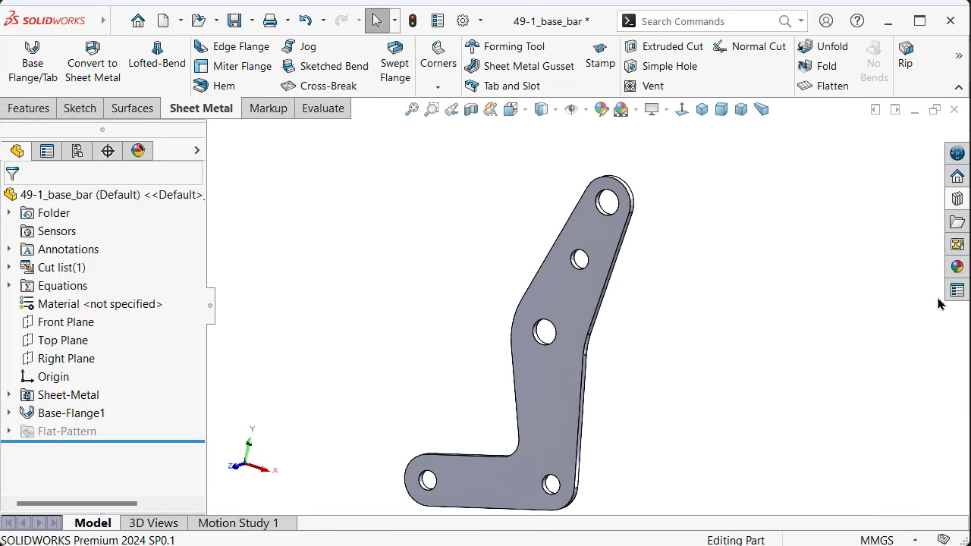
Step: Apply the polished steel appearance to the bracket
click(956, 268)
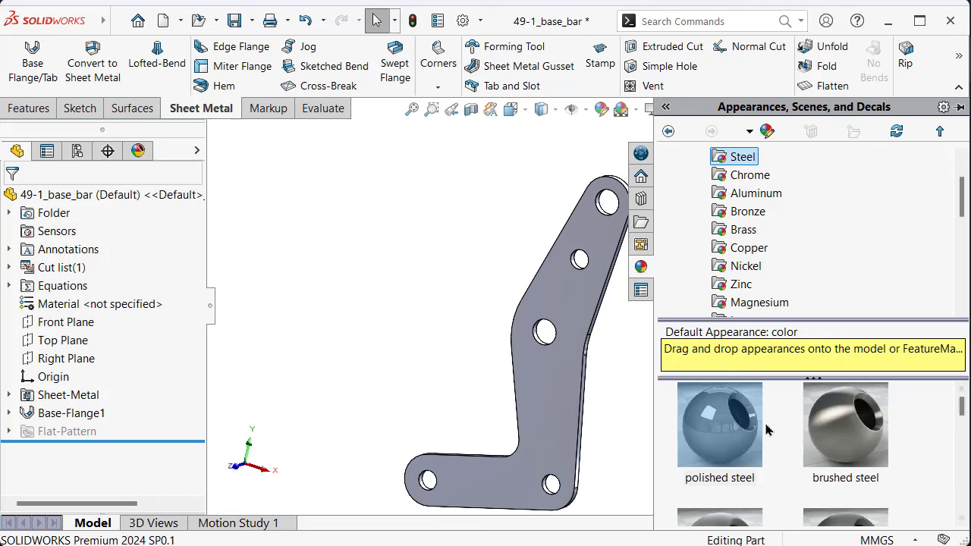
drag(751, 429, 611, 305)
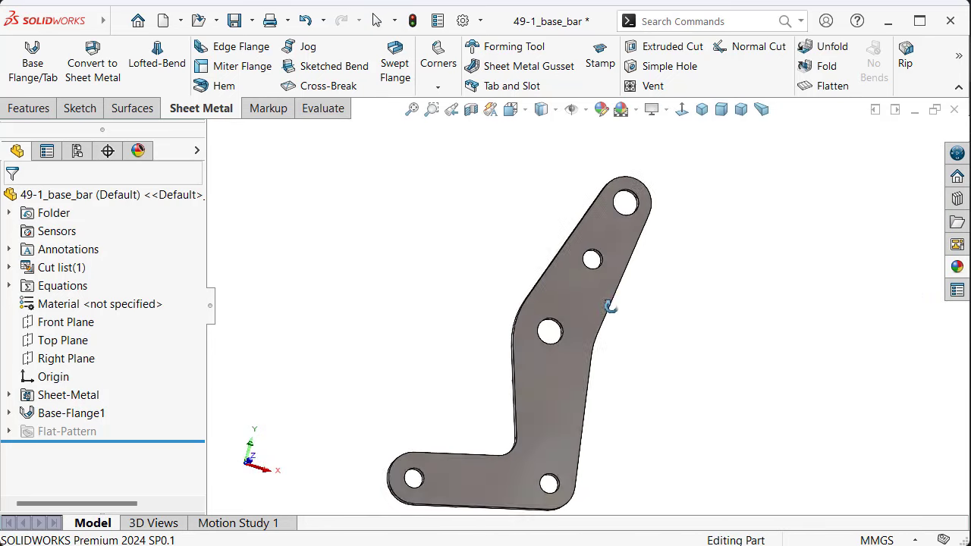
middle_drag(611, 305, 607, 351)
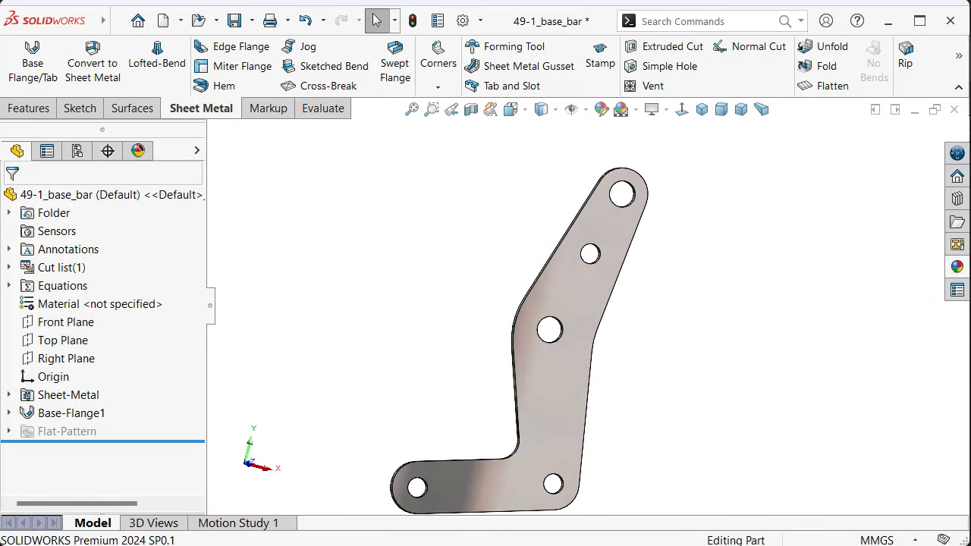
Step: Drop the red sprayed paint appearance from Painted > Sprayed onto the part
click(956, 266)
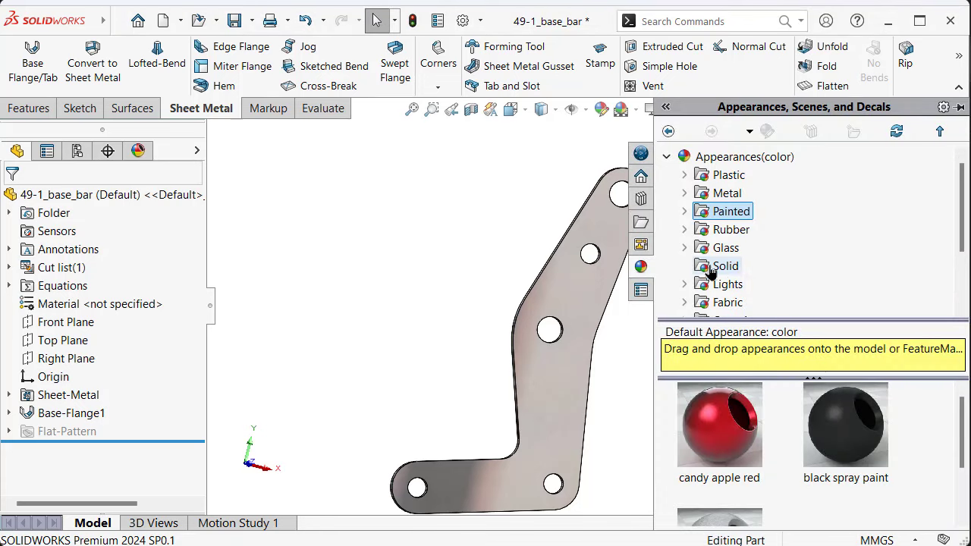
click(684, 212)
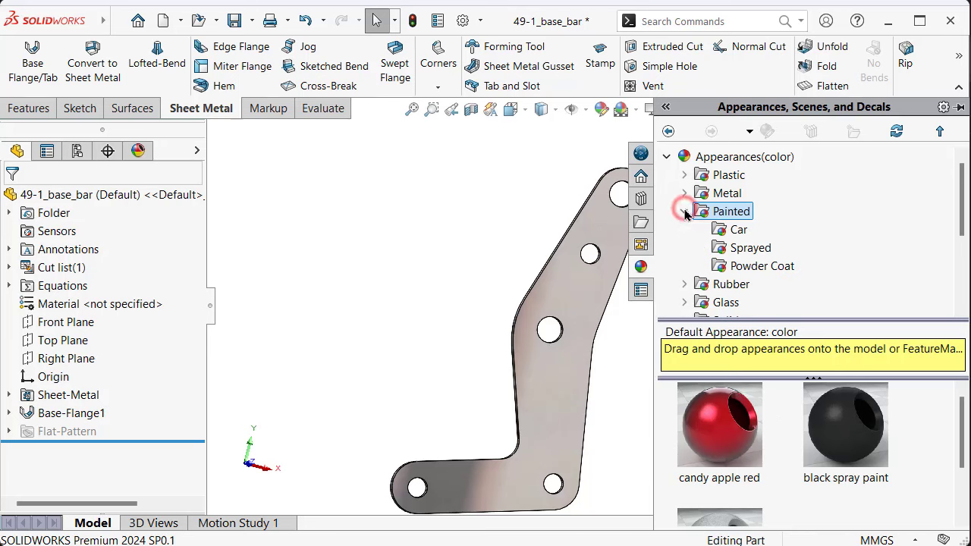
click(740, 248)
mouse_move(720, 425)
mouse_down()
mouse_move(573, 381)
mouse_move(569, 394)
mouse_up()
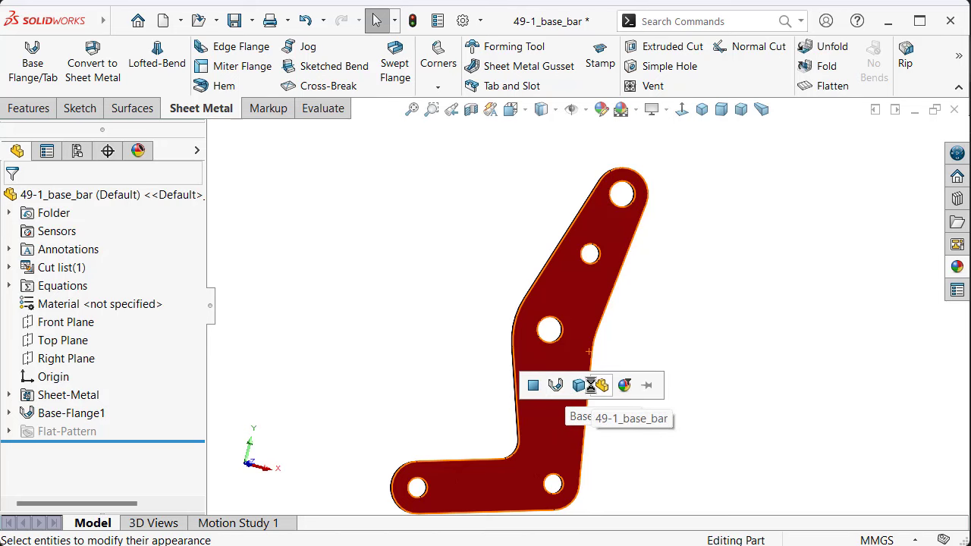
Step: Apply the red paint to the front face only, then orbit to inspect the unpainted side edges
click(535, 392)
middle_drag(553, 396, 676, 387)
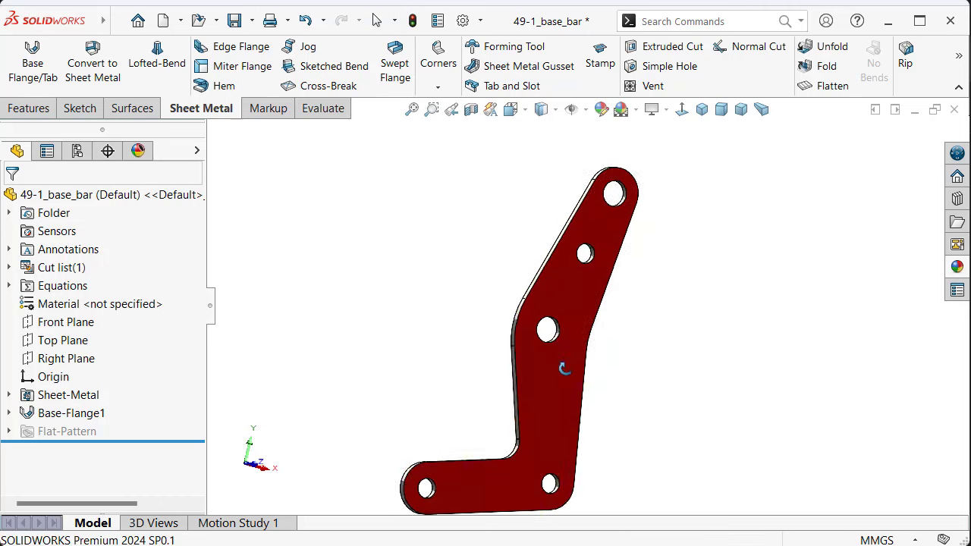
key(ctrl+1)
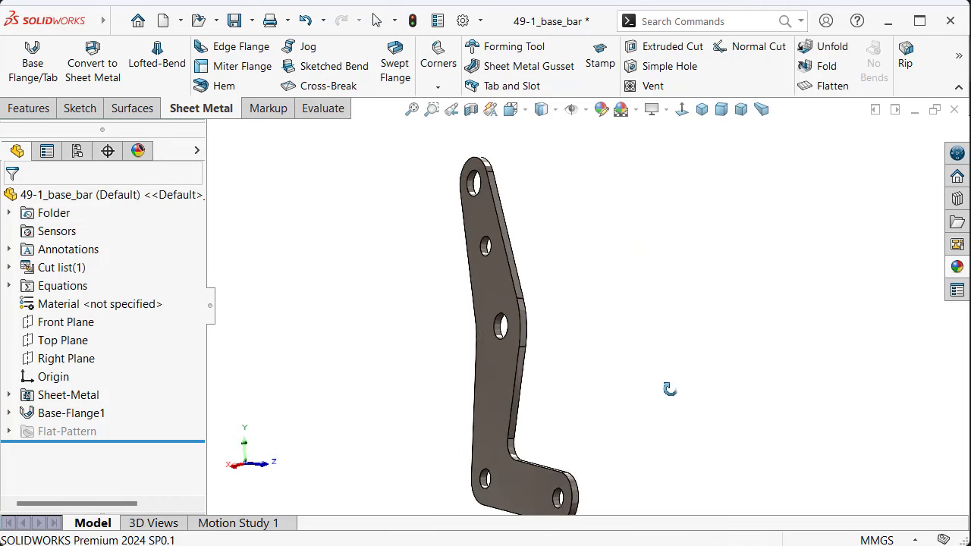
scroll(509, 393, down, 5)
scroll(563, 390, down, 3)
mouse_move(563, 390)
middle_down()
mouse_move(587, 399)
mouse_move(666, 386)
middle_up()
scroll(666, 387, up, 3)
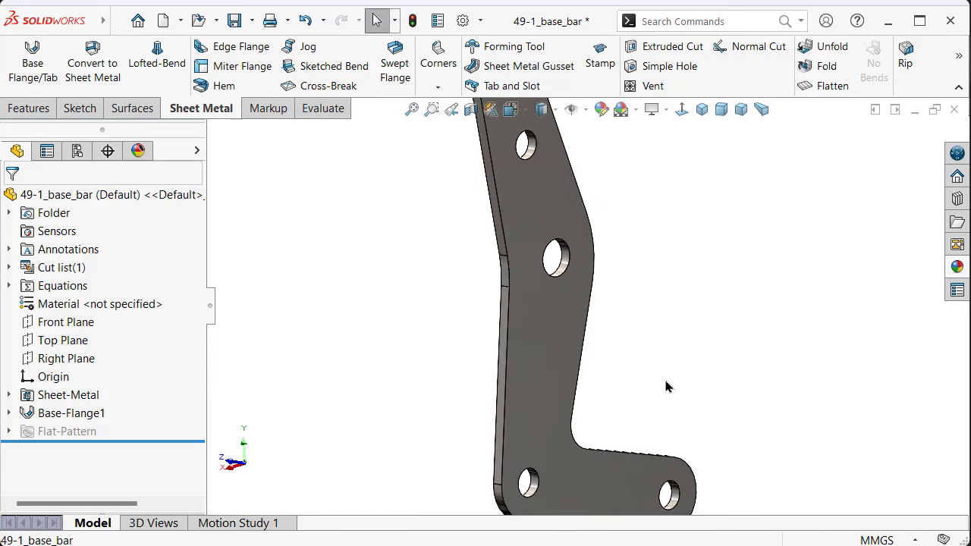
Step: Try dropping red spray paint on the part, then select the connected side-edge chain
click(956, 267)
drag(733, 413, 572, 349)
click(569, 343)
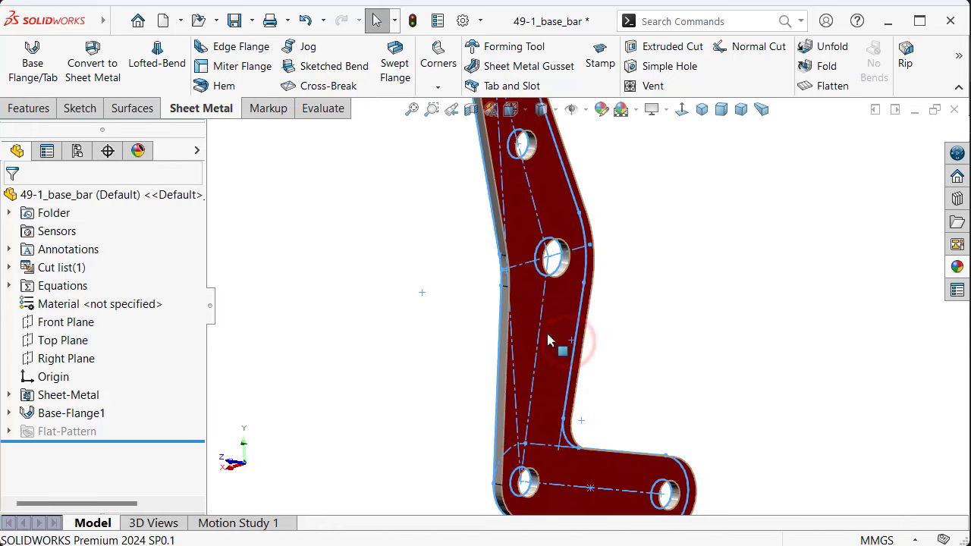
click(507, 282)
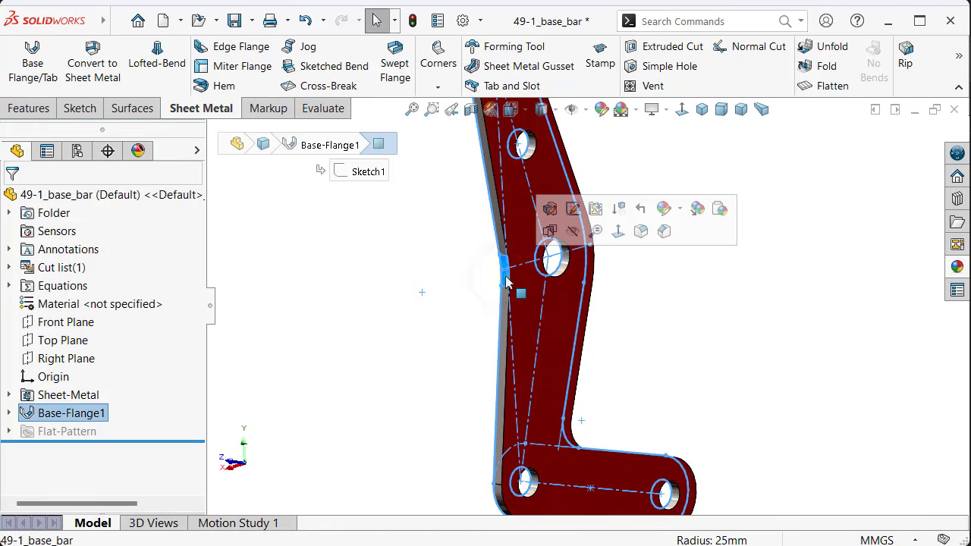
right_click(507, 282)
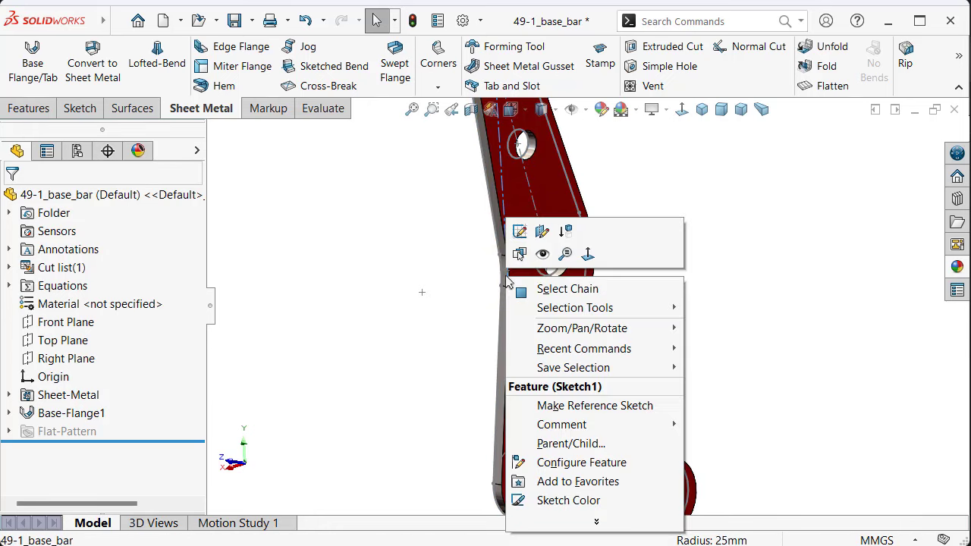
click(559, 289)
Step: Select the side thickness face and all faces tangent to it using Select Tangency
click(431, 324)
scroll(477, 343, down, 5)
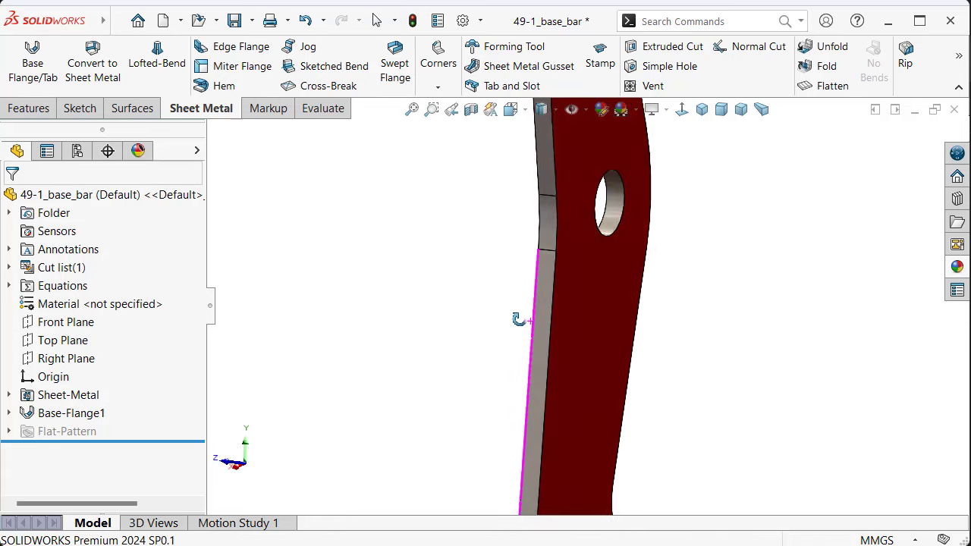
mouse_move(521, 321)
middle_down()
mouse_move(559, 271)
mouse_move(549, 201)
middle_up()
click(553, 188)
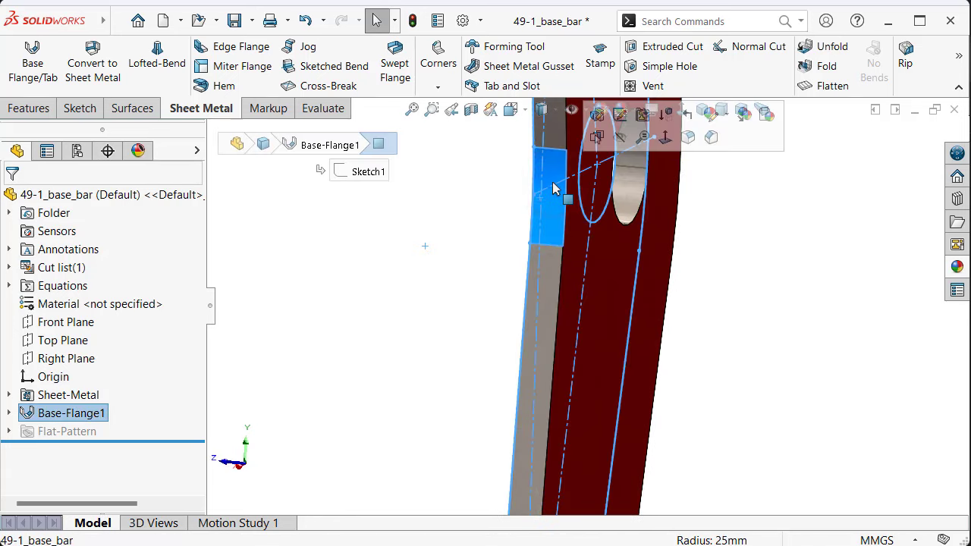
right_click(555, 203)
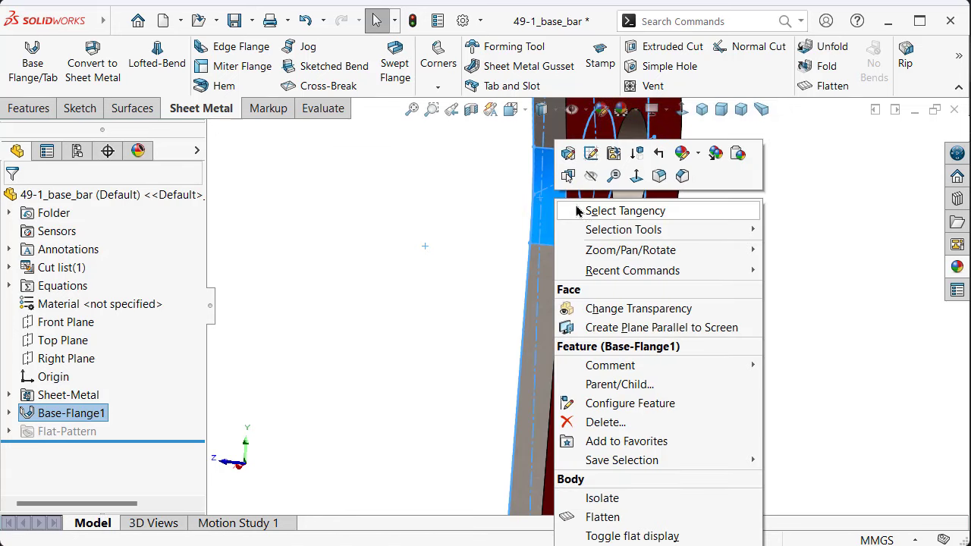
click(584, 211)
Step: Apply red spray paint from the Appearances library to the selected side faces
scroll(624, 260, up, 5)
mouse_move(682, 336)
middle_down()
mouse_move(650, 374)
mouse_move(655, 225)
mouse_move(626, 338)
middle_up()
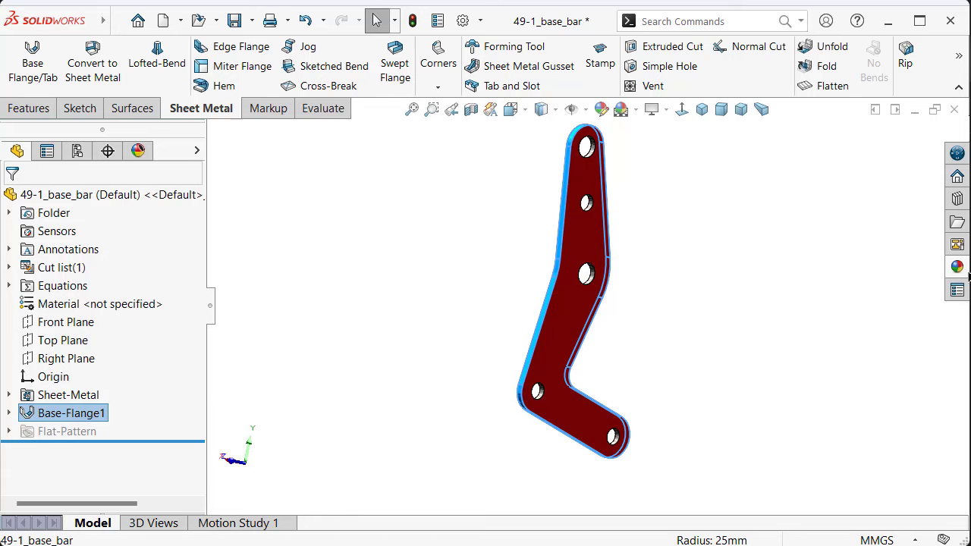
scroll(561, 260, down, 5)
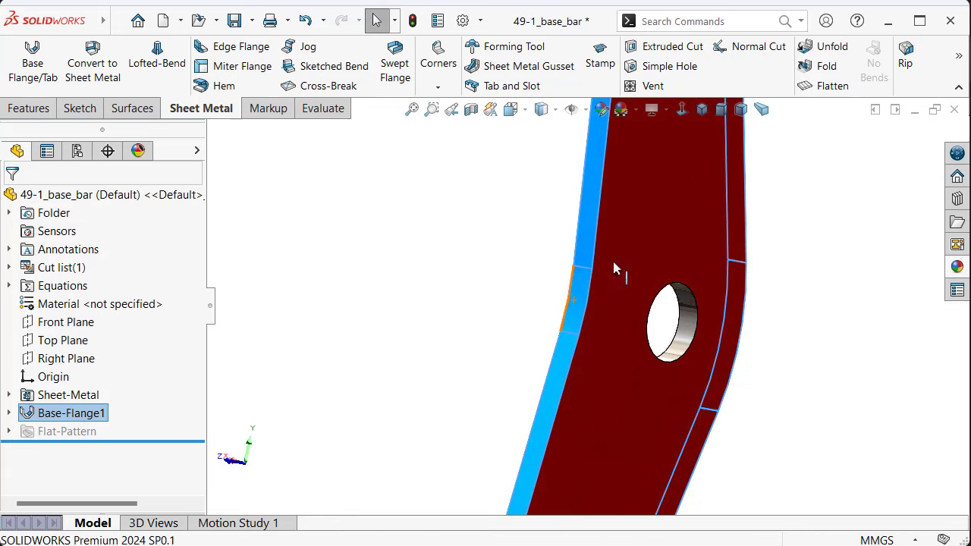
click(957, 267)
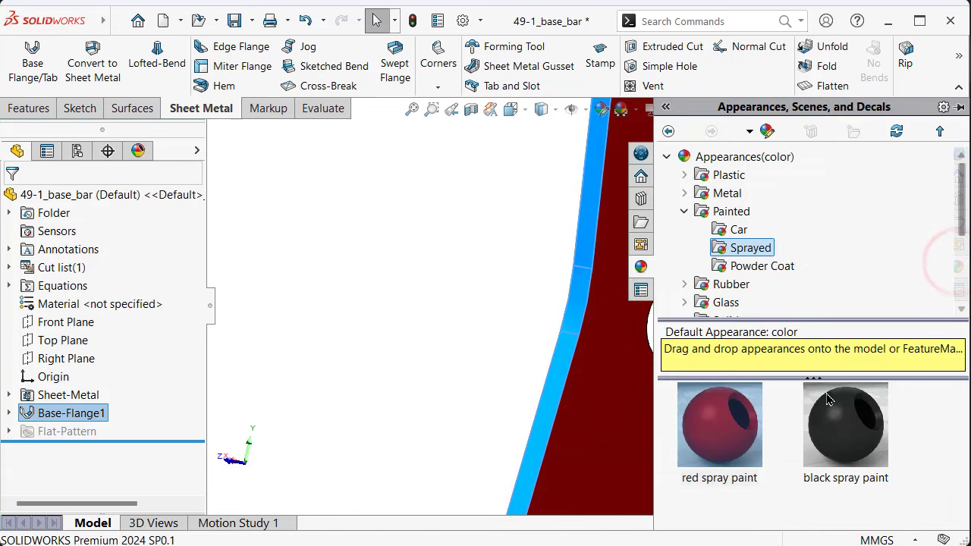
click(719, 421)
click(400, 332)
scroll(536, 347, up, 2)
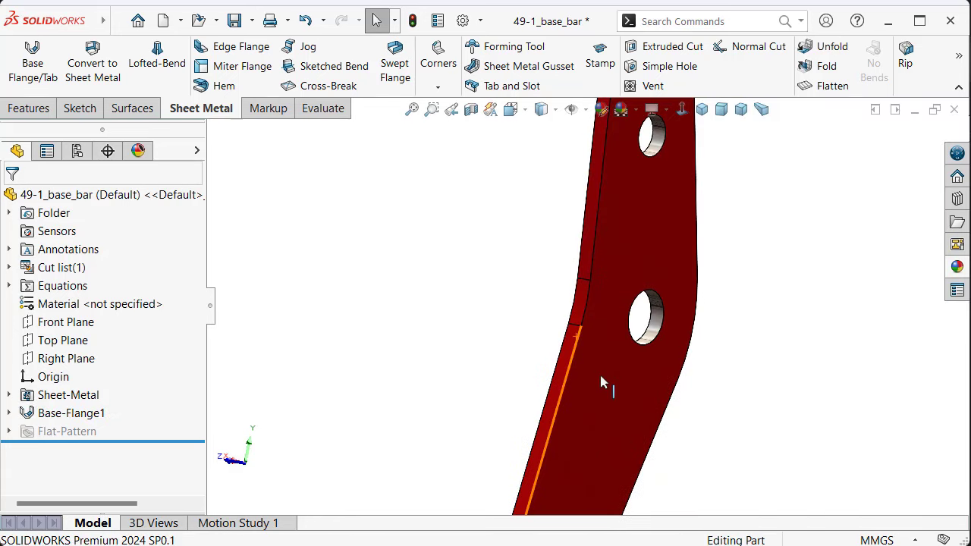
scroll(603, 385, up, 2)
Step: Show the painted bar in Isometric, then Trimetric view, with Perspective turned on
scroll(622, 385, down, 1)
mouse_move(566, 400)
middle_down()
mouse_move(450, 401)
mouse_move(518, 377)
middle_up()
click(701, 109)
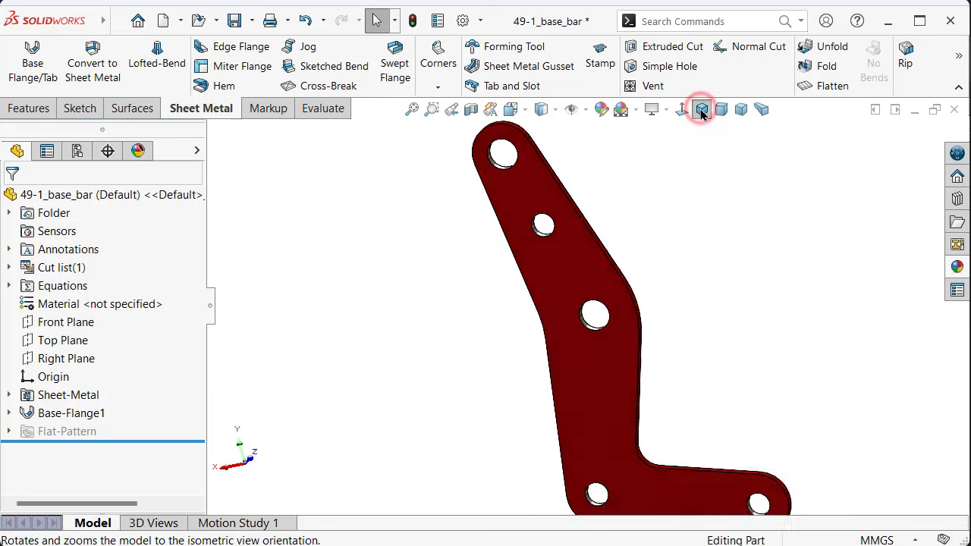
click(740, 110)
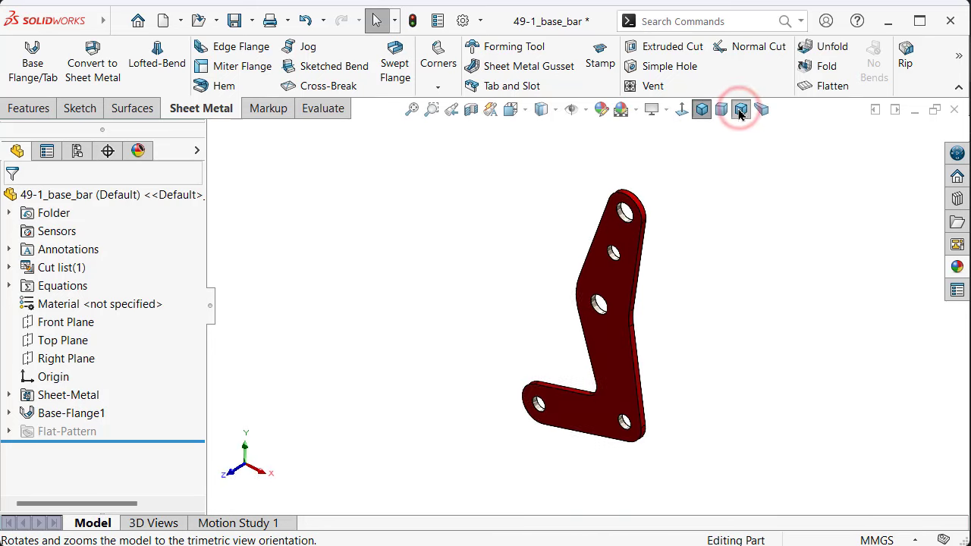
click(763, 111)
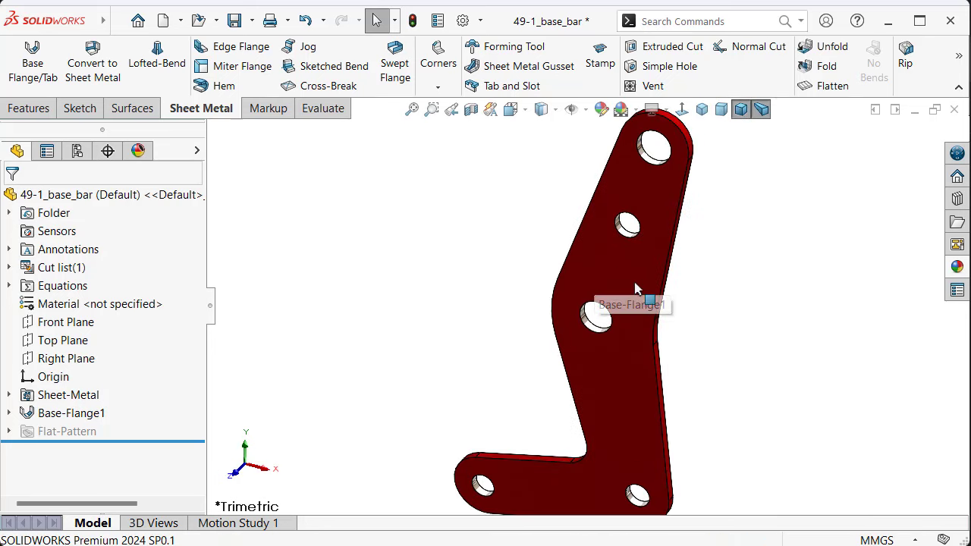